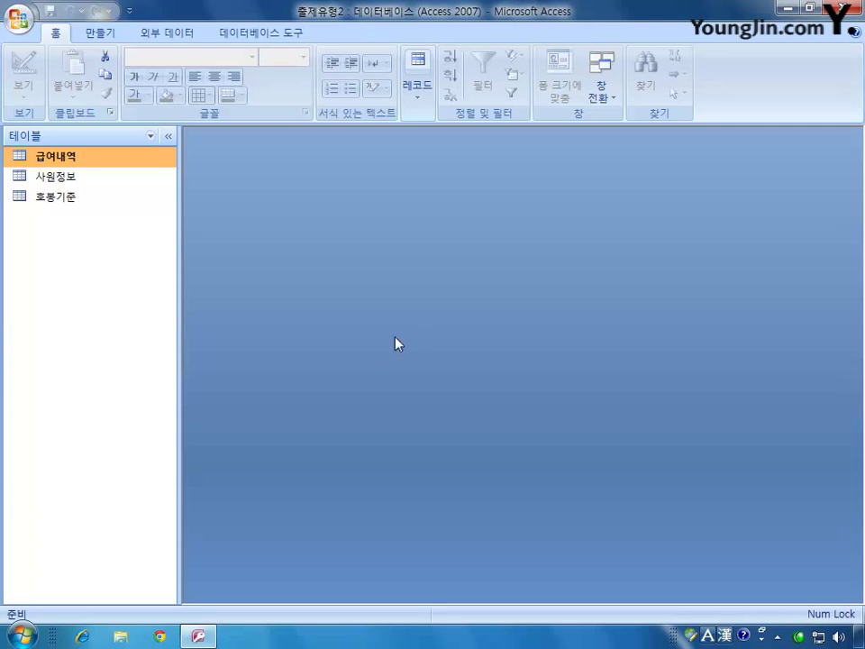
List all Access objects and open the 사원상세정보 query to examine its columns through 수령액, closing it when finished
{"action": "left_click", "coordinate": [150, 136]}
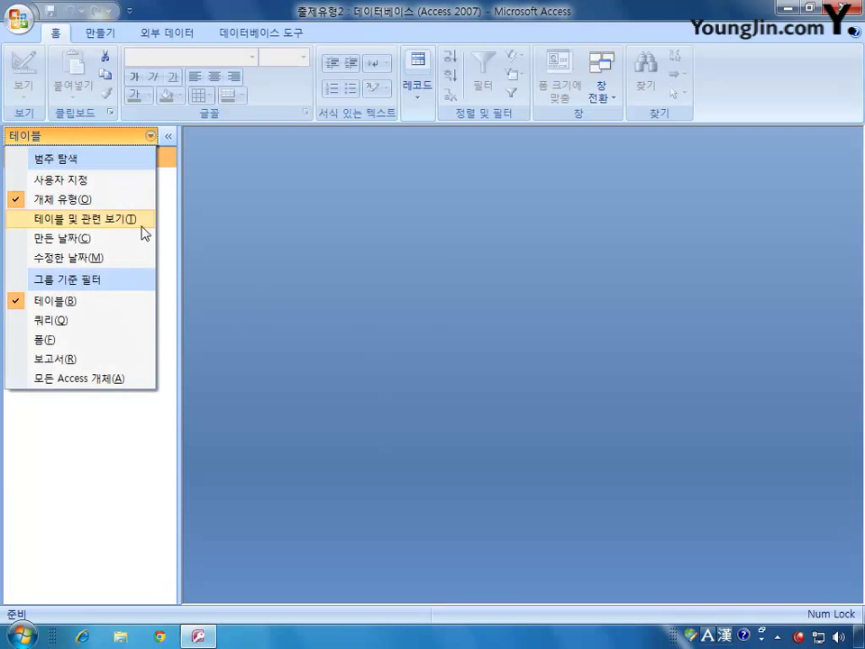
{"action": "left_click", "coordinate": [118, 382]}
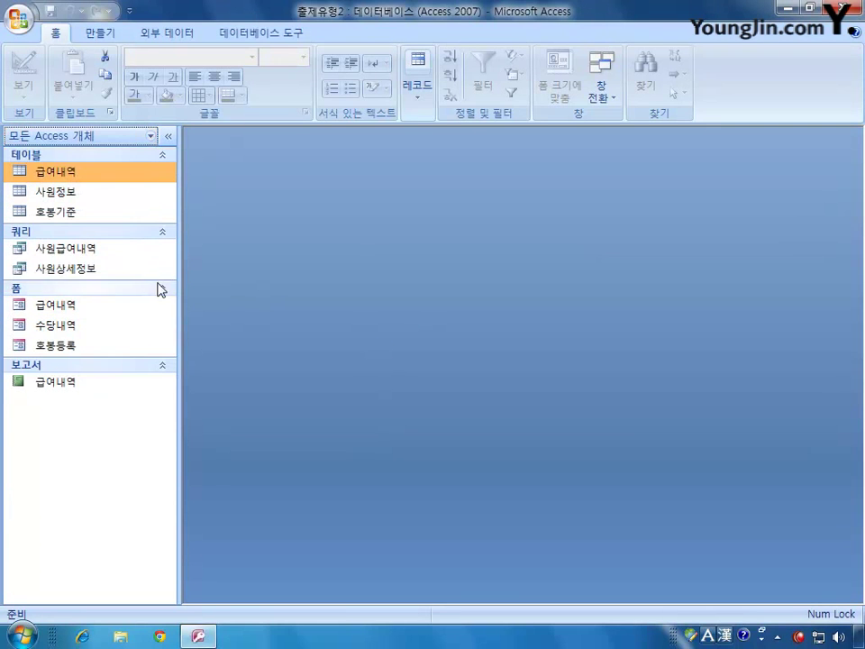
{"action": "double_click", "coordinate": [104, 270]}
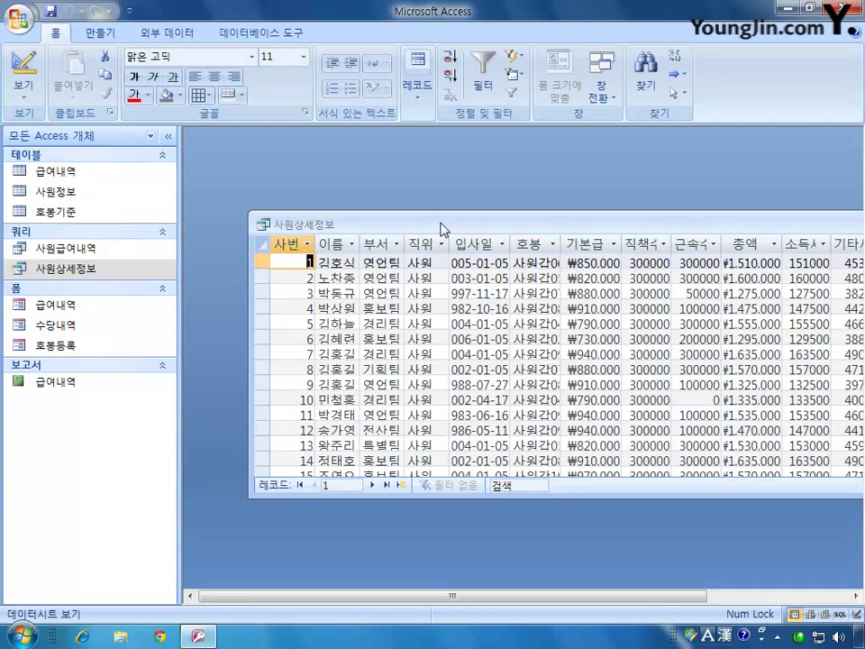
{"action": "left_click_drag", "start_coordinate": [444, 228], "coordinate": [394, 182]}
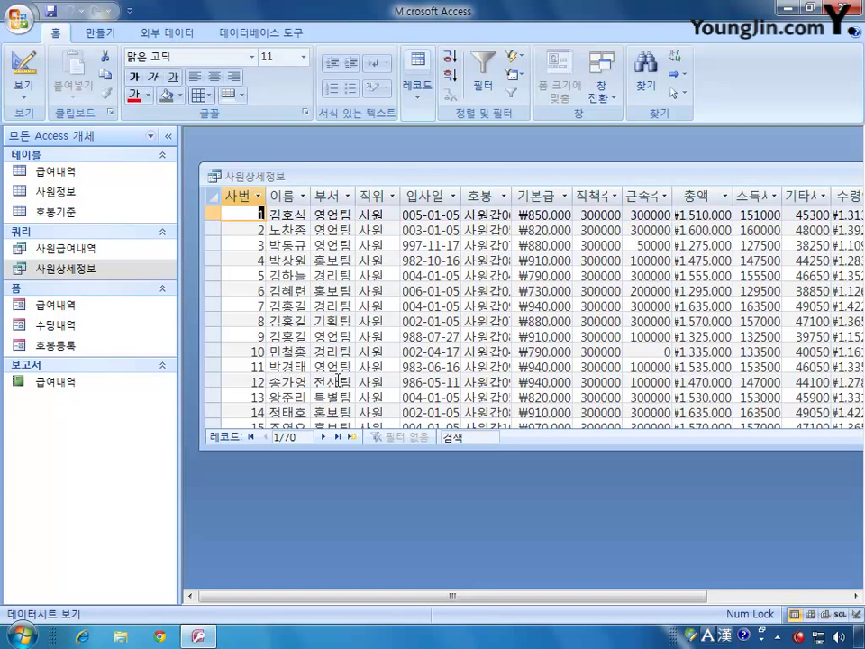
{"action": "left_click_drag", "start_coordinate": [752, 183], "coordinate": [610, 180]}
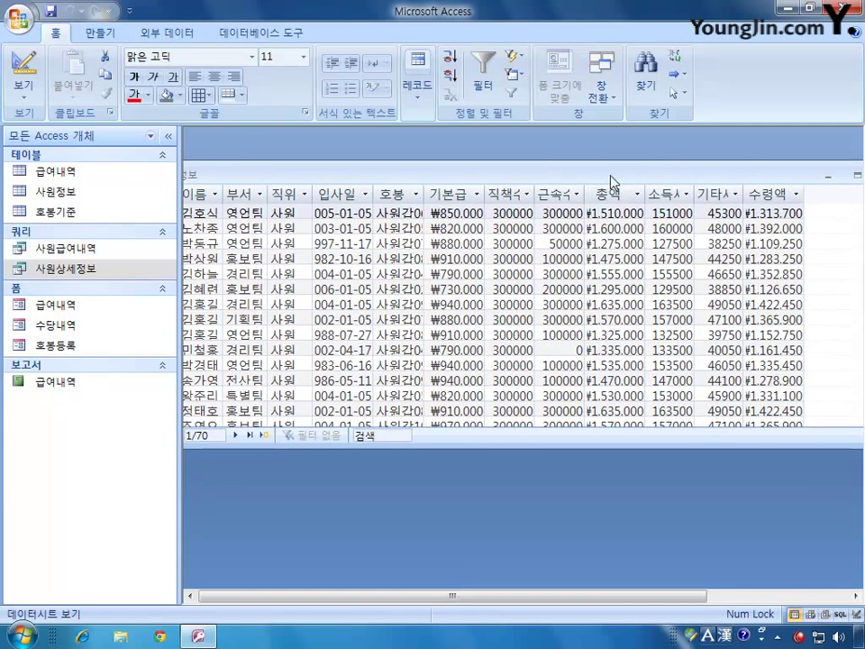
{"action": "left_click_drag", "start_coordinate": [701, 178], "coordinate": [641, 178]}
{"action": "left_click", "coordinate": [789, 179]}
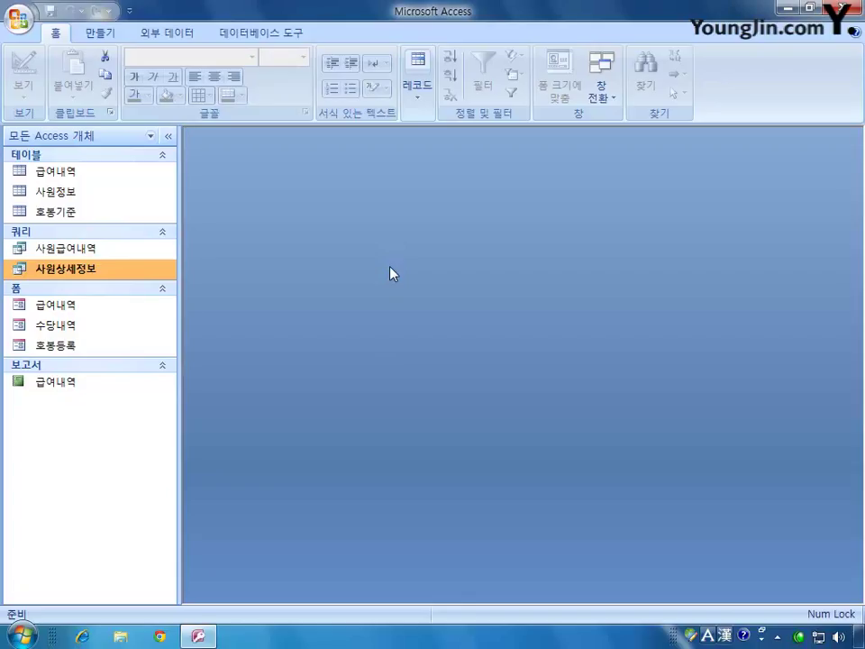
Create a new query in design view with the 사원상세정보 query as its data source
{"action": "left_click", "coordinate": [112, 34]}
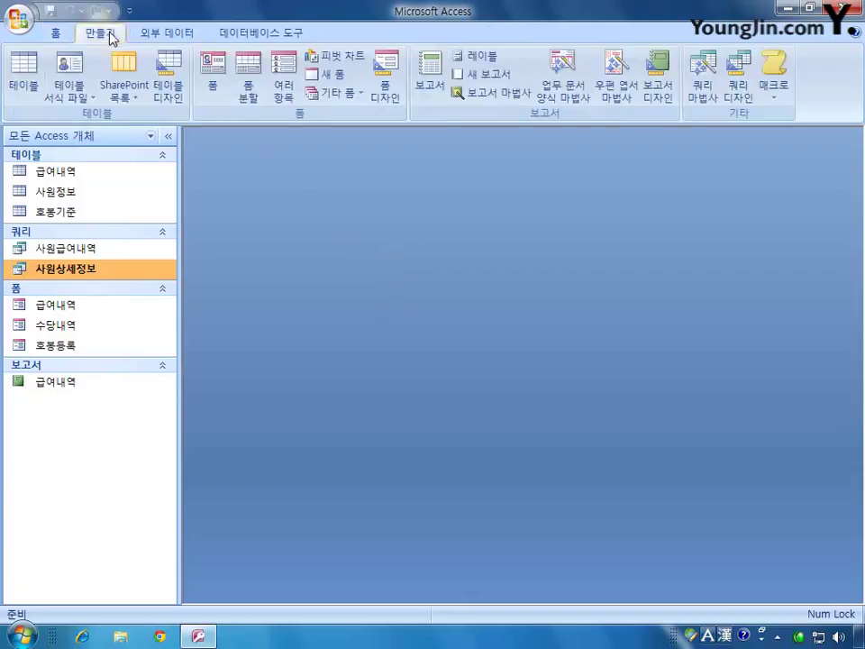
{"action": "left_click", "coordinate": [739, 87]}
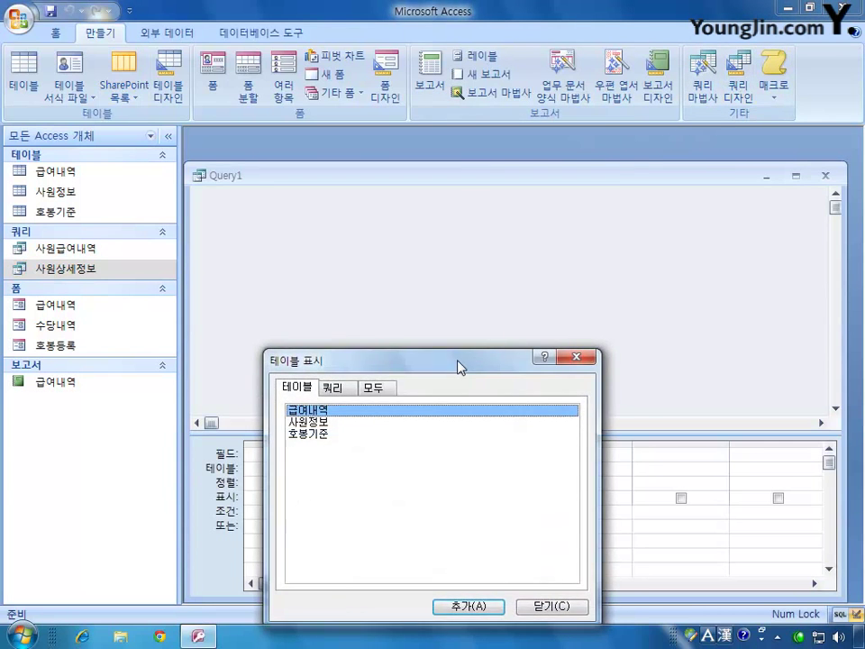
{"action": "left_click_drag", "start_coordinate": [457, 365], "coordinate": [502, 255]}
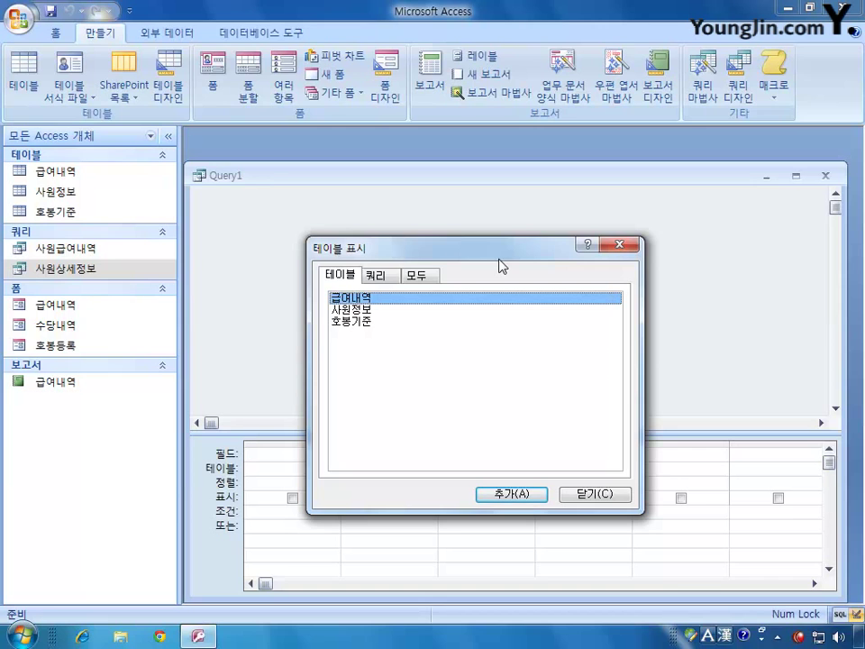
{"action": "left_click", "coordinate": [379, 275]}
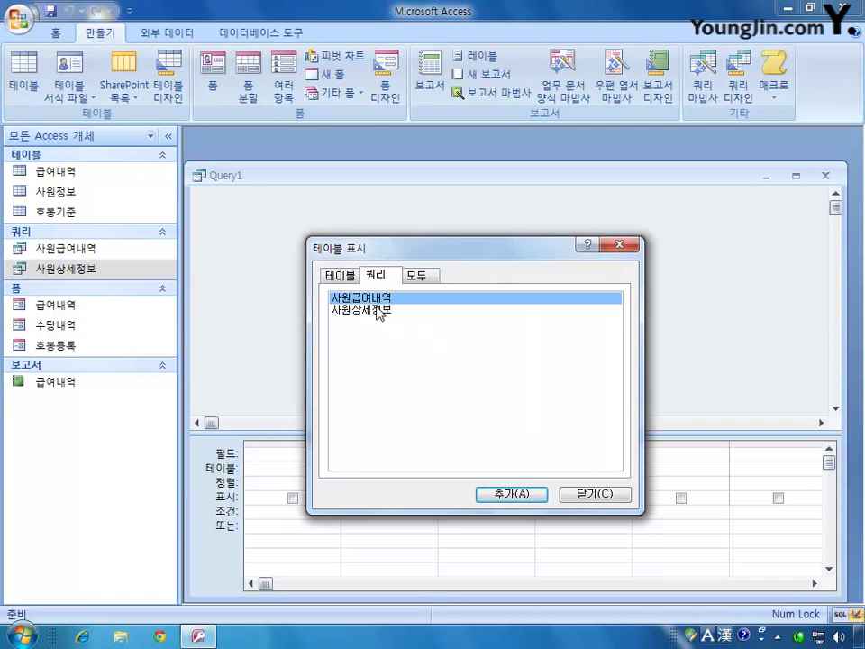
{"action": "left_click", "coordinate": [380, 311]}
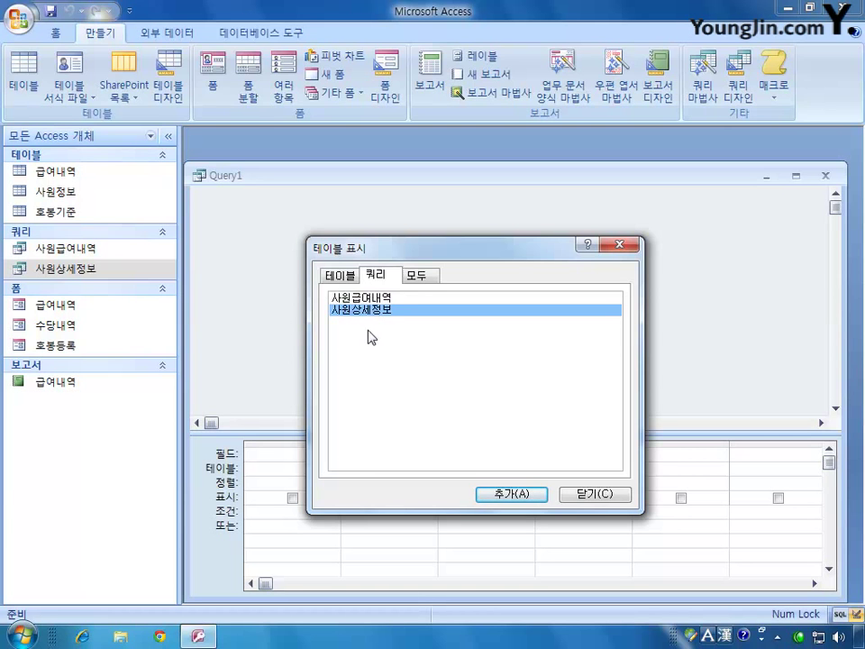
{"action": "left_click", "coordinate": [511, 496]}
{"action": "left_click", "coordinate": [581, 495]}
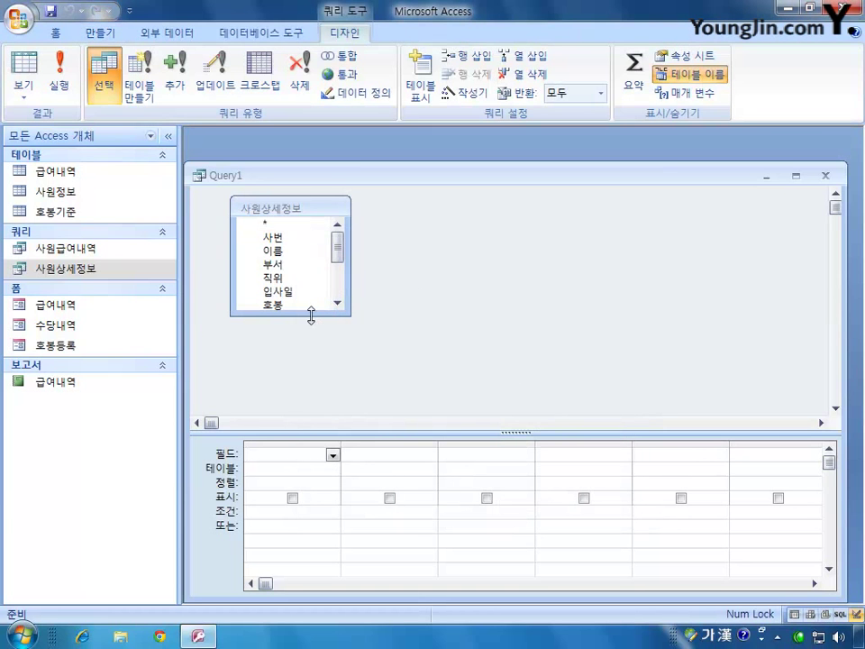
Enlarge the 사원상세정보 field list to show every field, and add 부서, 직위 and 기본급 to the query grid
{"action": "left_click_drag", "start_coordinate": [310, 314], "coordinate": [301, 414]}
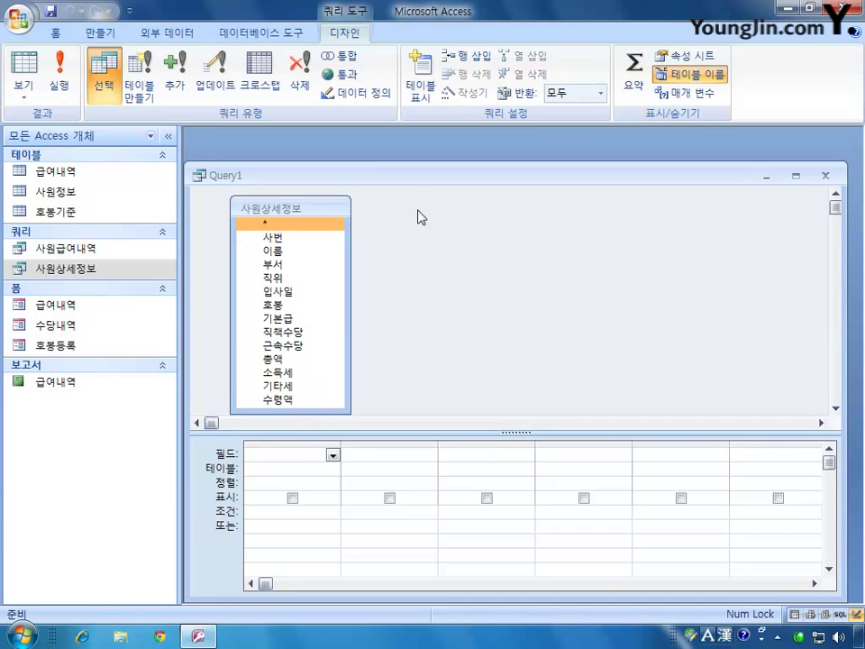
{"action": "left_click_drag", "start_coordinate": [431, 181], "coordinate": [433, 157]}
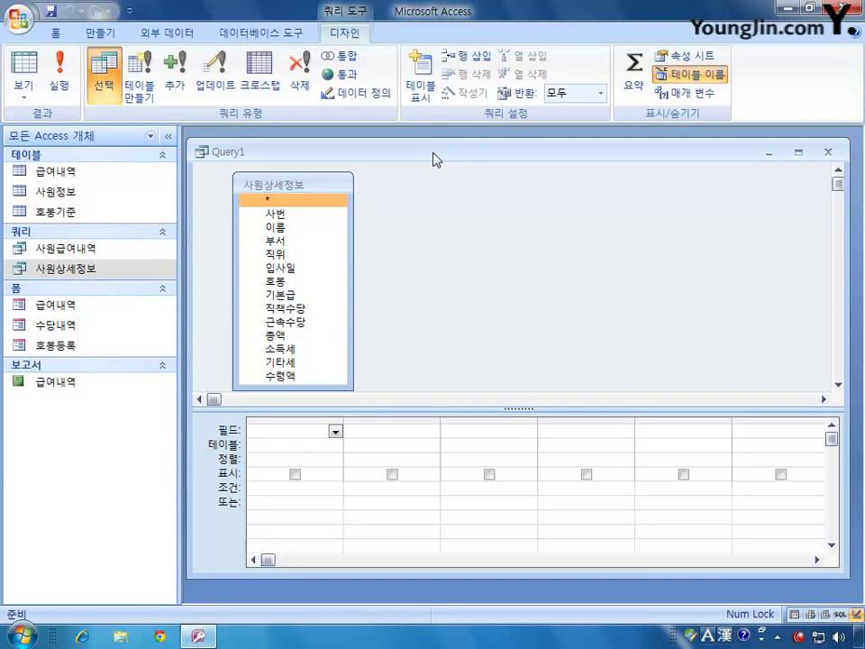
{"action": "double_click", "coordinate": [277, 241]}
{"action": "double_click", "coordinate": [286, 254]}
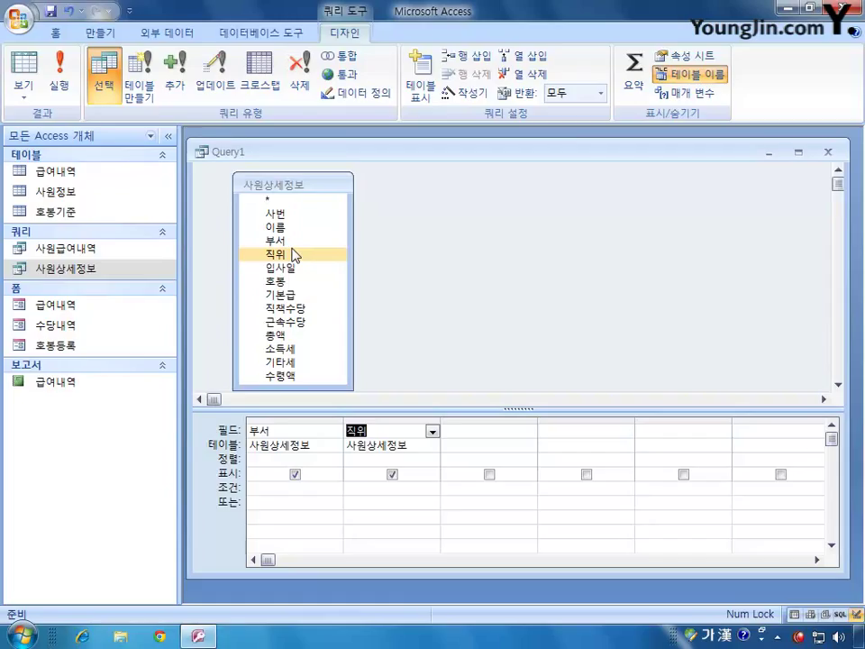
{"action": "left_click", "coordinate": [293, 246]}
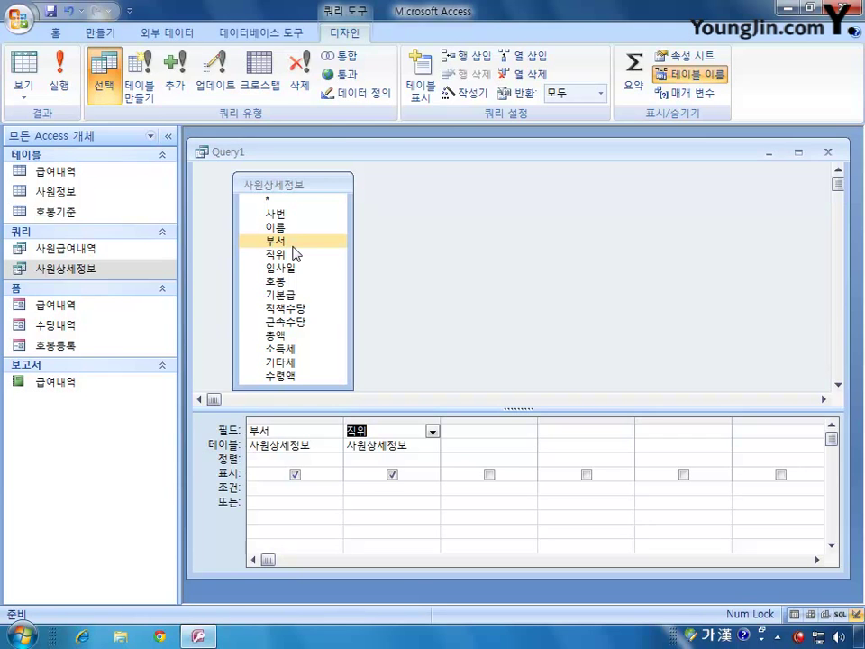
{"action": "left_click_drag", "start_coordinate": [286, 293], "coordinate": [350, 307]}
{"action": "double_click", "coordinate": [335, 304]}
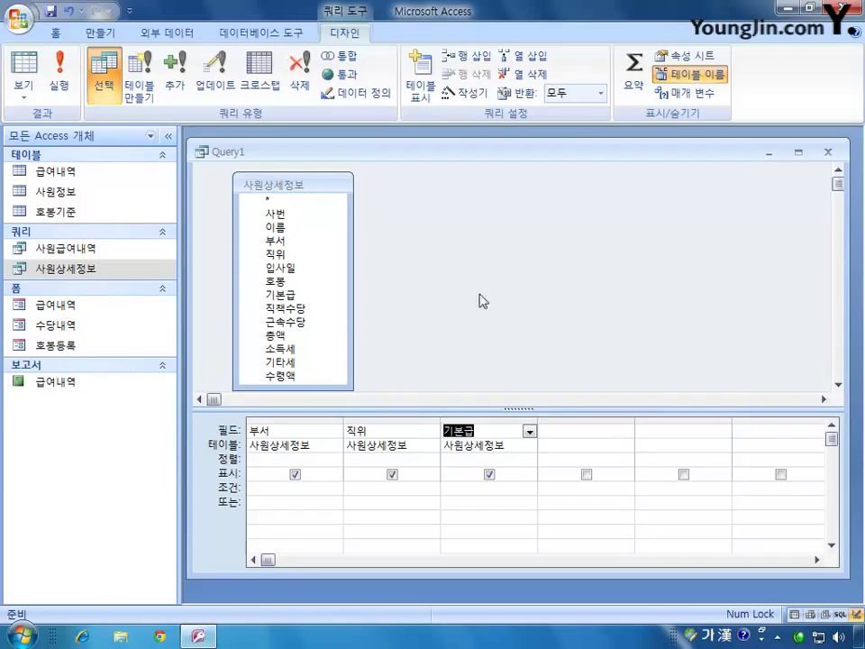
Add a calculated field 수당합 평균:[직책수당]+[근속수당] in a widened fourth column of the query grid
{"action": "left_click", "coordinate": [574, 432]}
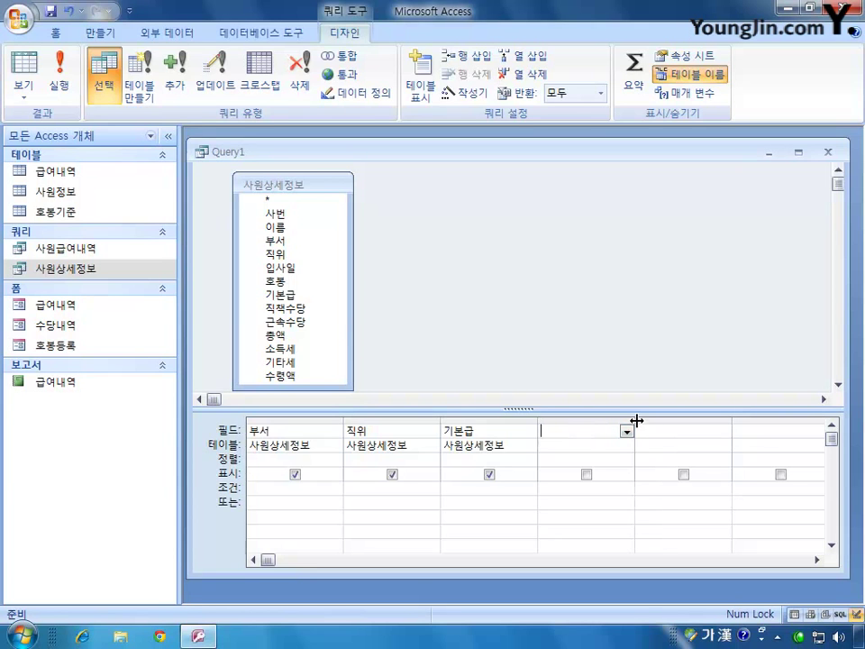
{"action": "left_click_drag", "start_coordinate": [636, 420], "coordinate": [737, 420]}
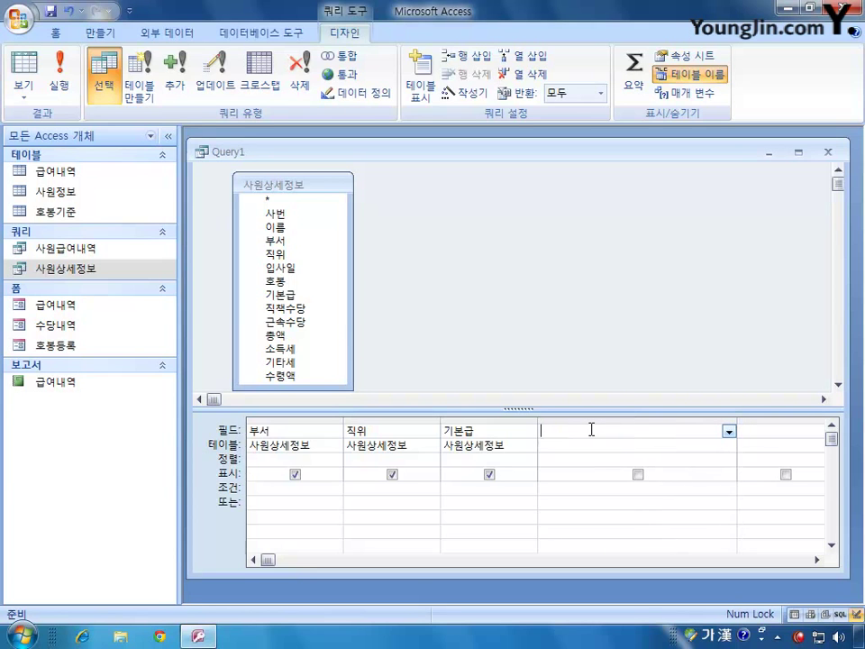
{"action": "type", "text": "수당합 평균:[직책수당]+[근ㅅ"}
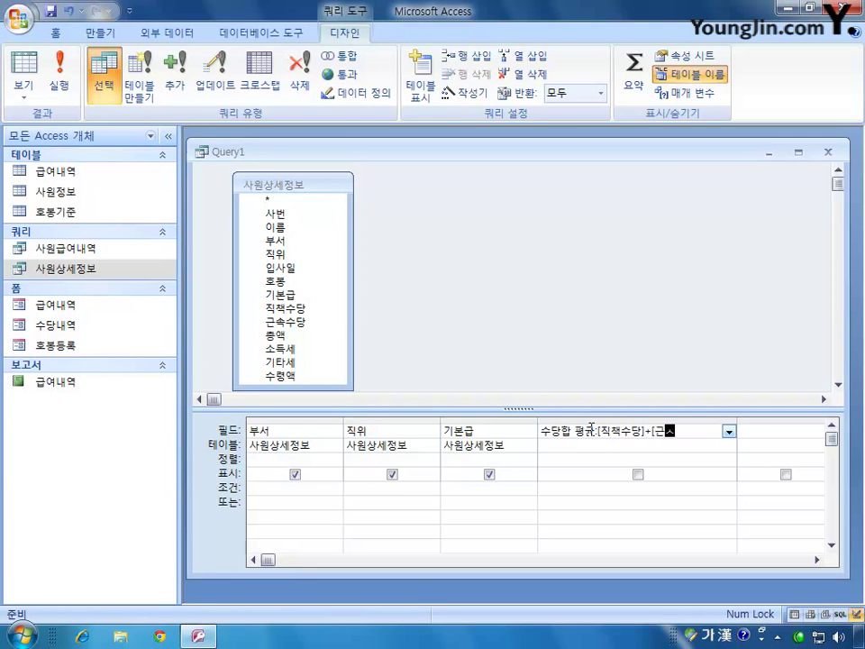
{"action": "type", "text": "속수당]"}
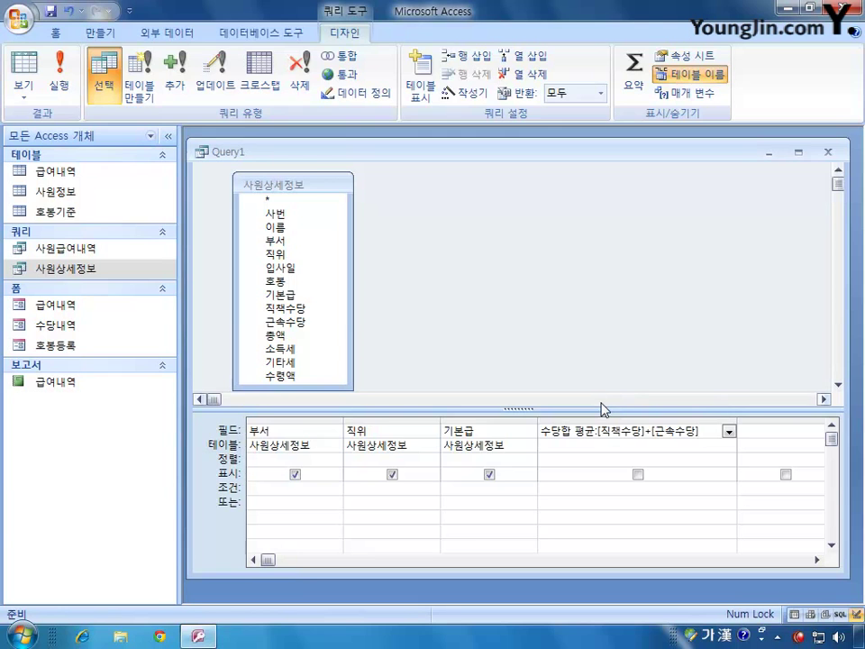
Add the totals row to the query grid and give the 기본급 field the alias 기본급 평균, fitting its column width
{"action": "left_click", "coordinate": [632, 72]}
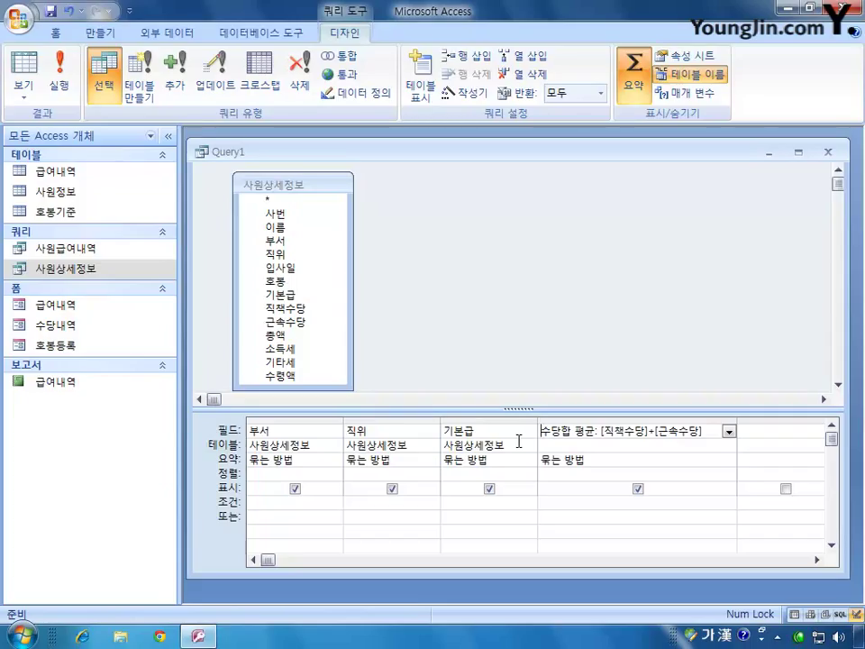
{"action": "left_click", "coordinate": [448, 427]}
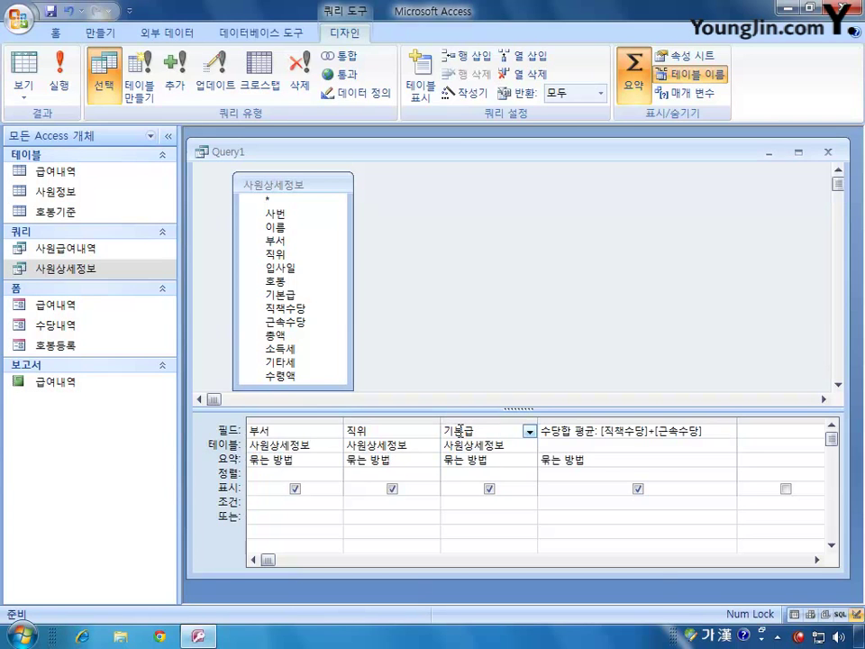
{"action": "type", "text": "기본급 평균:기본"}
{"action": "double_click", "coordinate": [537, 421]}
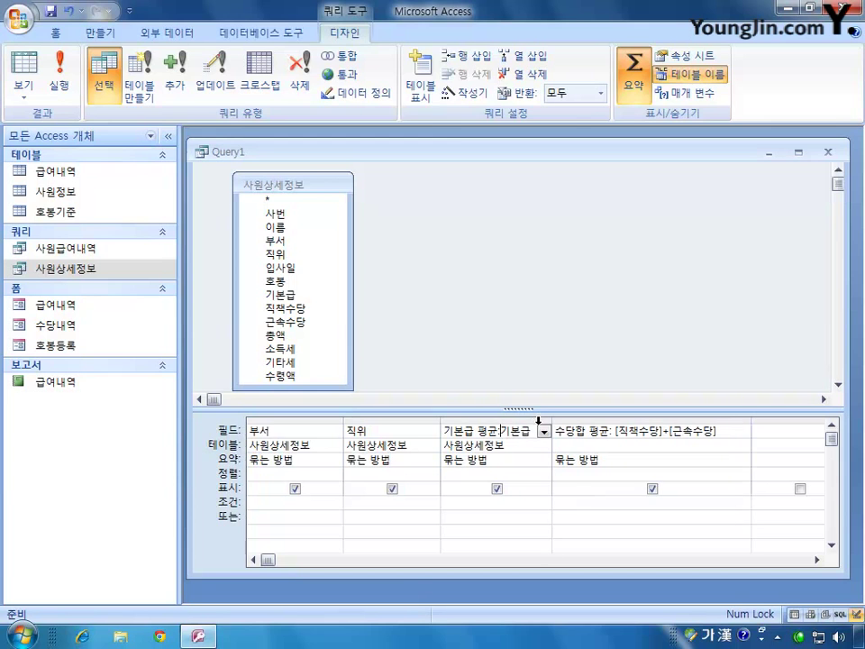
Set the totals function to 평균 for both the 기본급 평균 and 수당합 평균 fields
{"action": "left_click", "coordinate": [500, 461]}
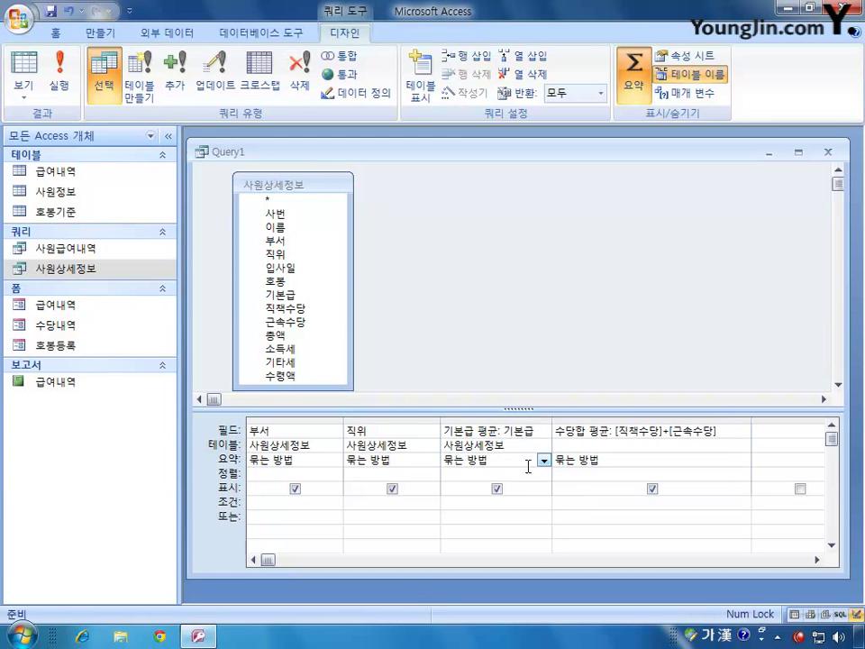
{"action": "left_click", "coordinate": [543, 460]}
{"action": "left_click", "coordinate": [511, 336]}
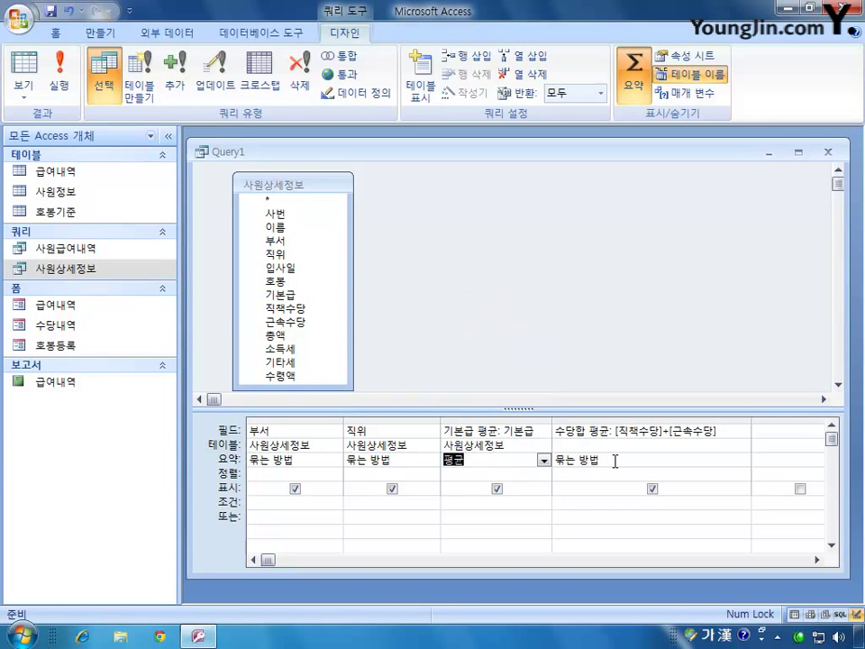
{"action": "left_click", "coordinate": [644, 460]}
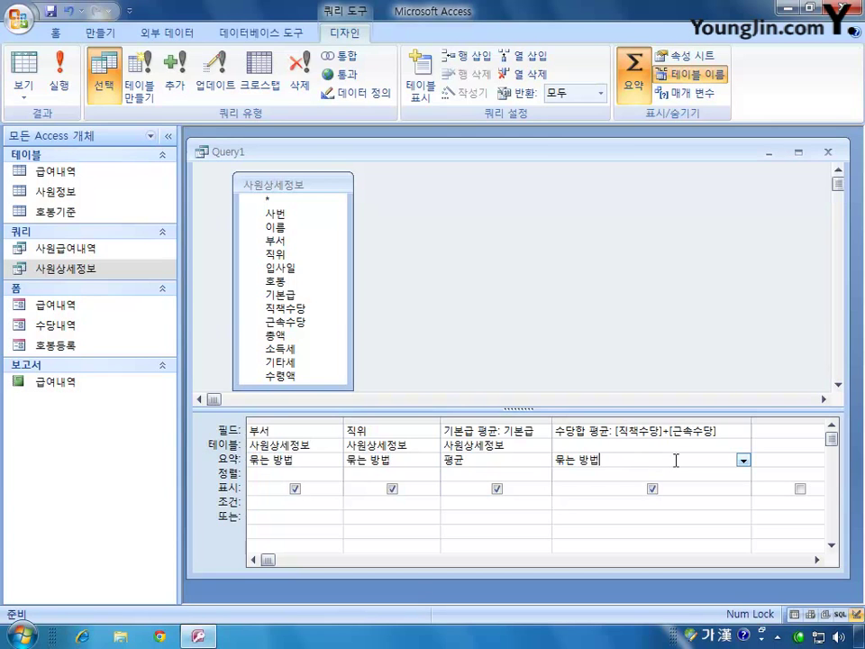
{"action": "left_click", "coordinate": [742, 460]}
{"action": "left_click", "coordinate": [703, 325]}
Widen the 부서 column and enter the criterion In ("전산팀","특별팀","홍보팀") for it
{"action": "left_click", "coordinate": [264, 507]}
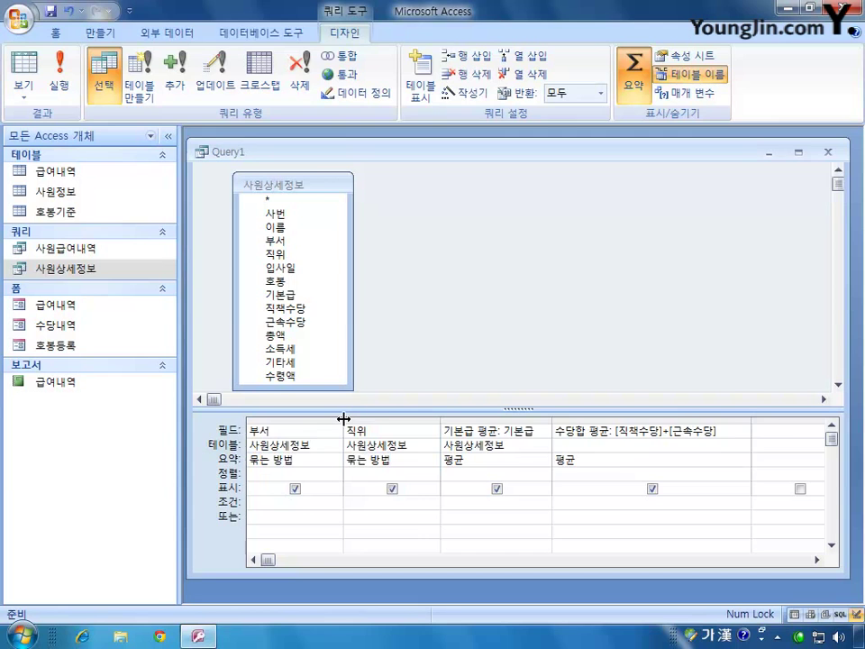
{"action": "left_click_drag", "start_coordinate": [343, 419], "coordinate": [414, 419]}
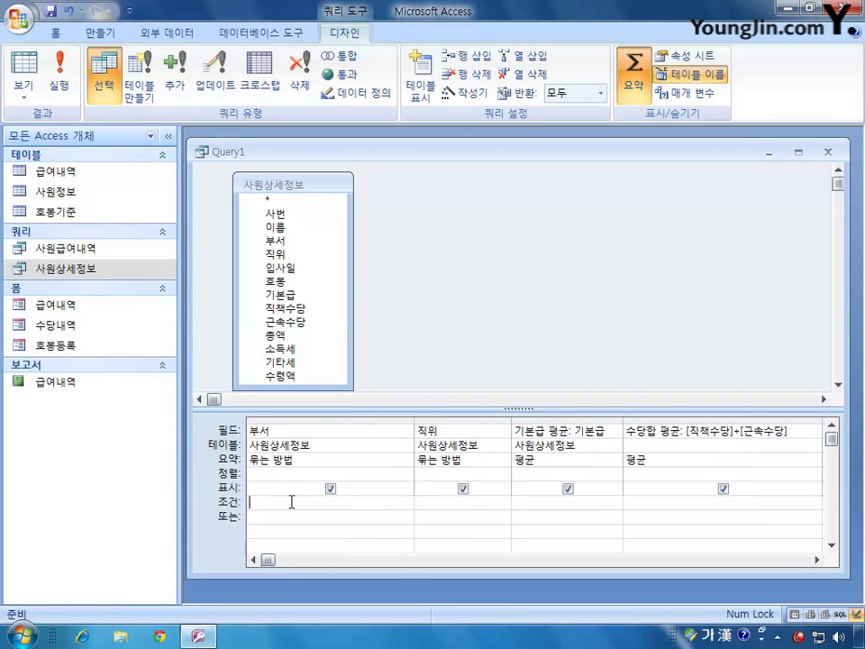
{"action": "type", "text": "iu"}
{"action": "key", "text": "BackSpace"}
{"action": "key", "text": "BackSpace"}
{"action": "key", "text": "Hangul"}
{"action": "type", "text": "iu"}
{"action": "key", "text": "BackSpace"}
{"action": "key", "text": "BackSpace"}
{"action": "type", "text": "in (\""}
{"action": "type", "text": "영"}
{"action": "key", "text": "BackSpace"}
{"action": "type", "text": "전산팀\",\"특별팀\",\"홍보팀"}
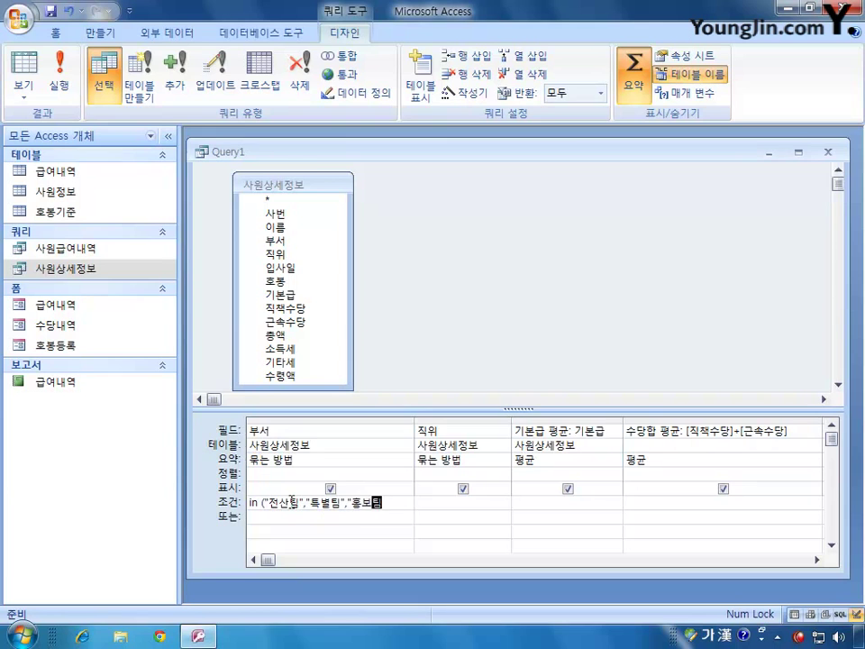
{"action": "type", "text": "\")"}
Set the display format of the calculated 수당합 평균 field to 통화 in its field properties
{"action": "left_click", "coordinate": [560, 461]}
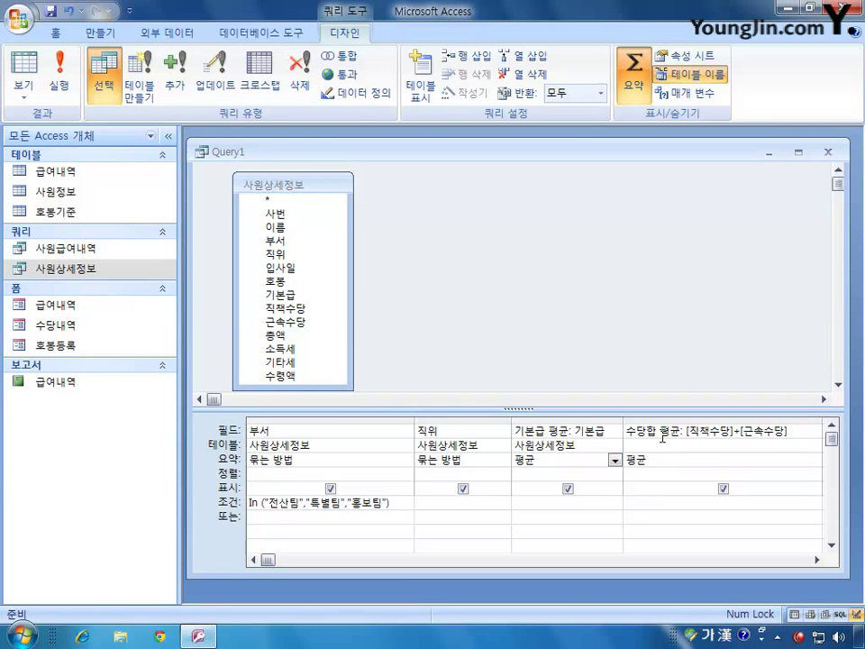
{"action": "left_click", "coordinate": [655, 429]}
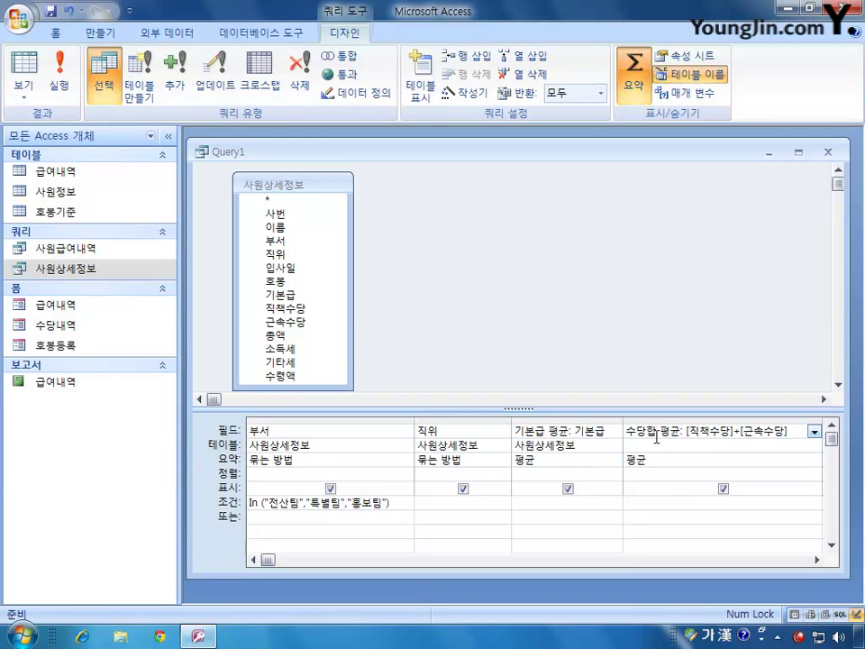
{"action": "right_click", "coordinate": [659, 433]}
{"action": "left_click", "coordinate": [708, 602]}
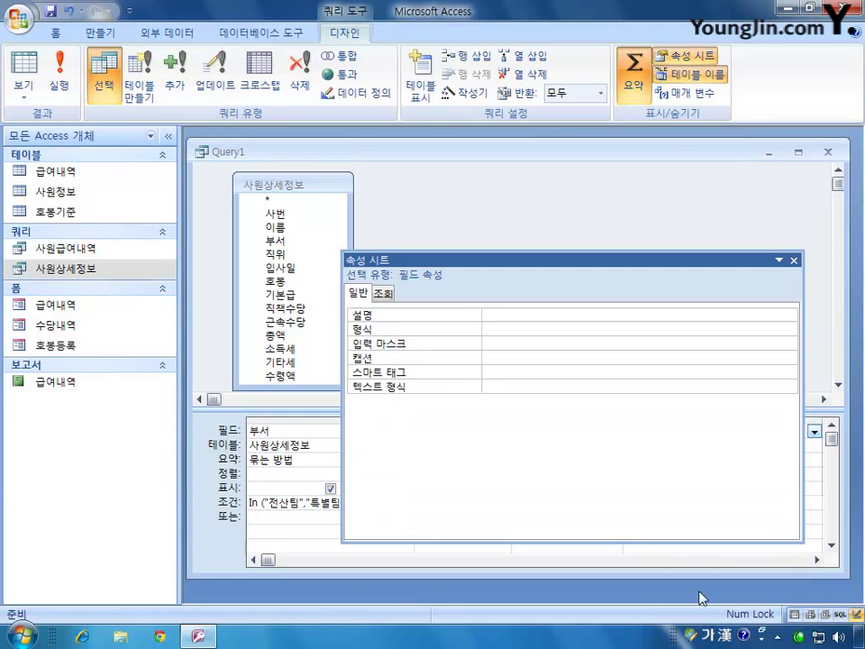
{"action": "left_click", "coordinate": [528, 329]}
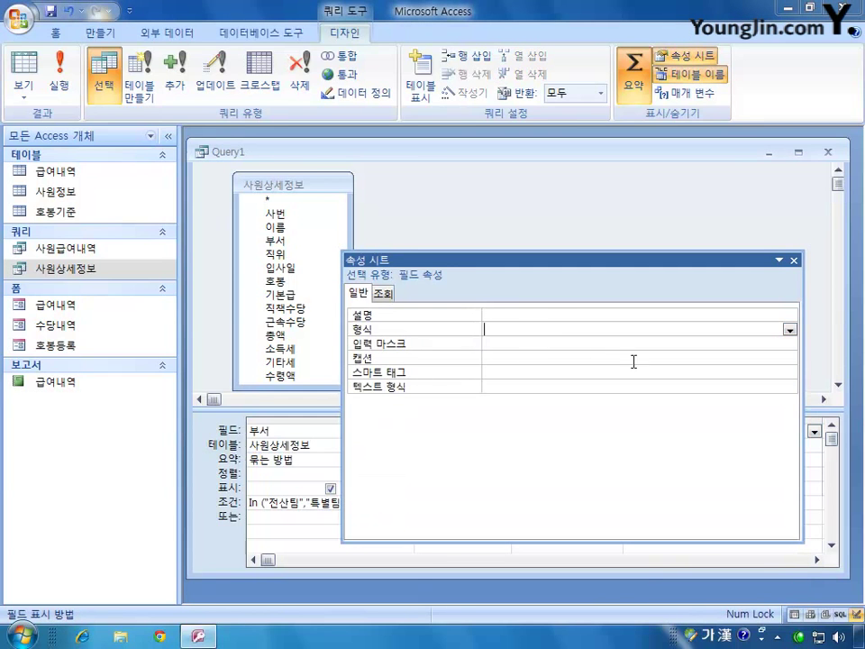
{"action": "left_click", "coordinate": [789, 330]}
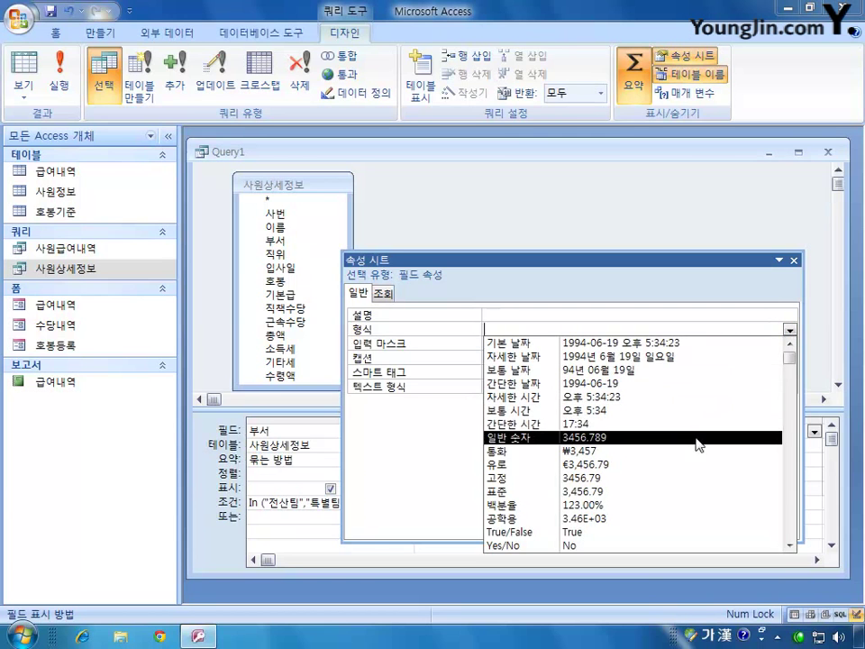
{"action": "left_click", "coordinate": [541, 450]}
{"action": "left_click", "coordinate": [793, 261]}
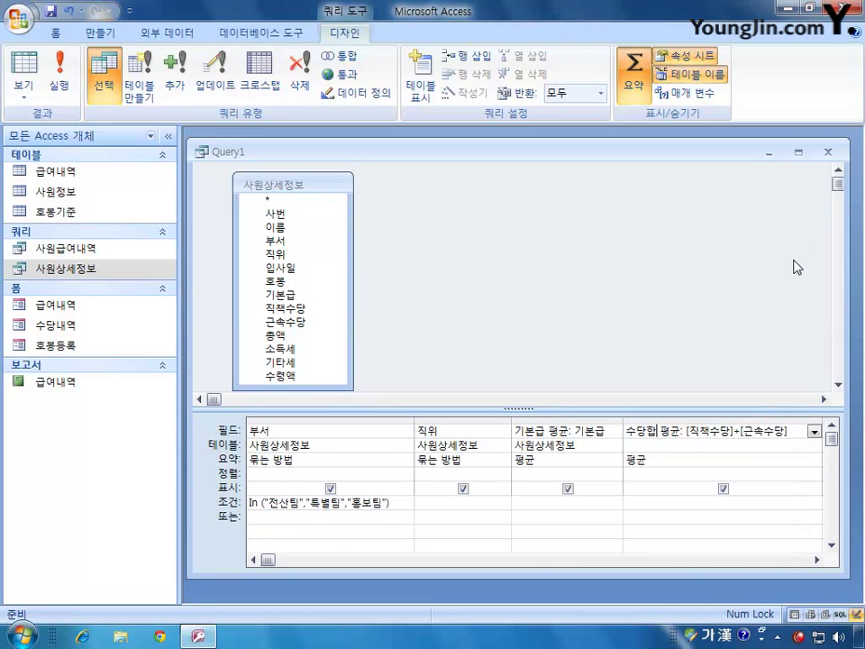
Close the query design and save the query under the name 직위지급평균
{"action": "left_click", "coordinate": [826, 152]}
{"action": "left_click", "coordinate": [359, 361]}
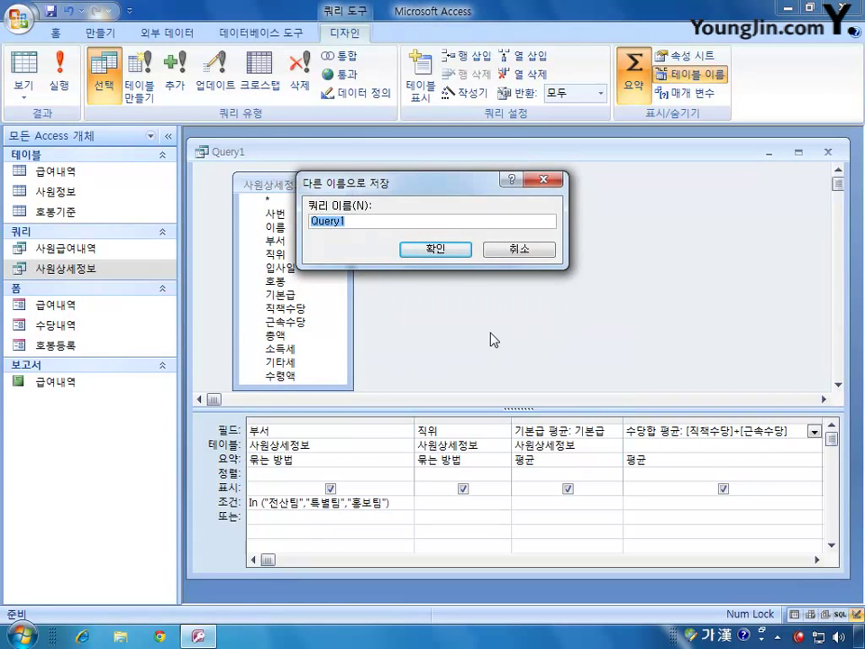
{"action": "type", "text": "직위지급별"}
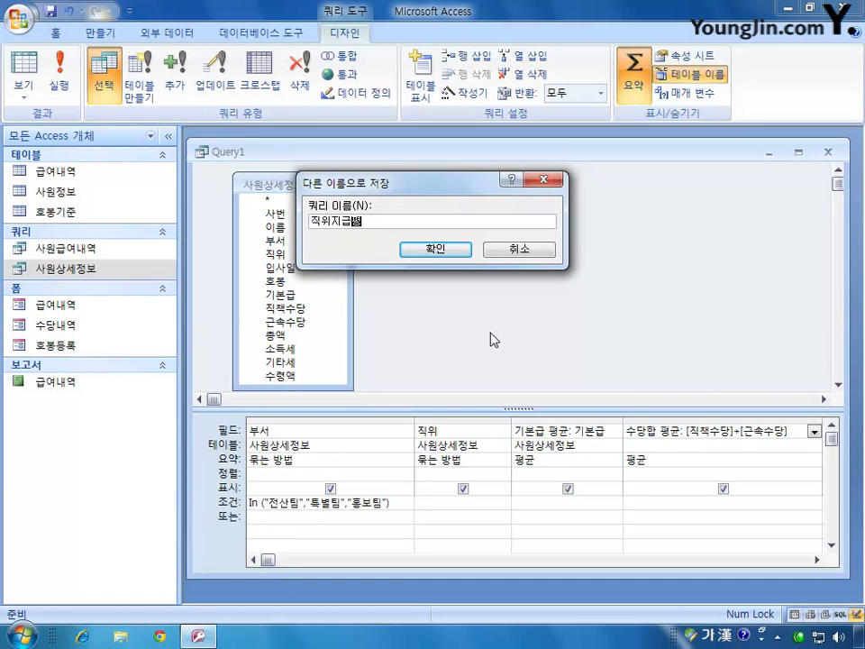
{"action": "type", "text": "균"}
{"action": "key", "text": "Return"}
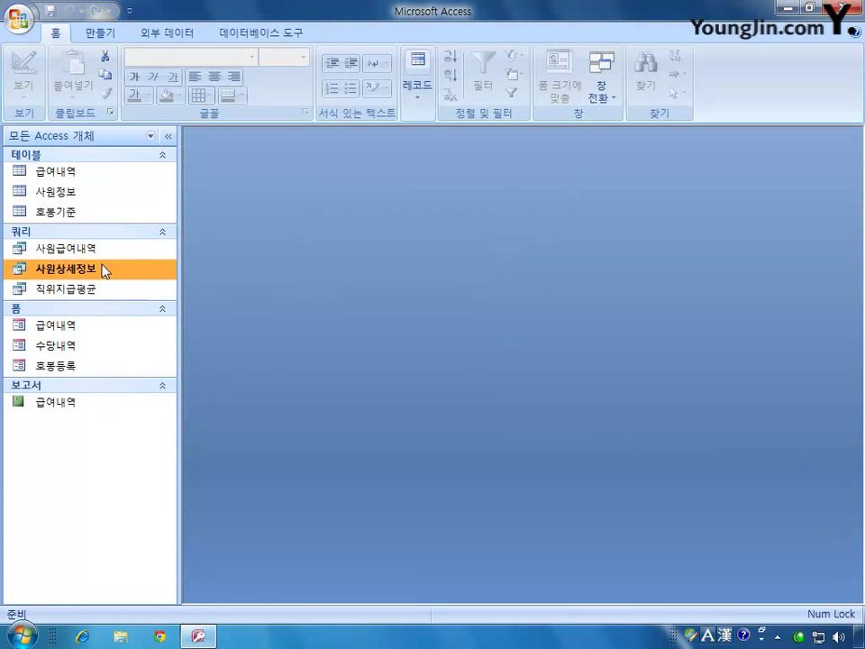
View the results of the 사원상세정보 and 직위지급평균 queries, closing each datasheet again
{"action": "double_click", "coordinate": [103, 268]}
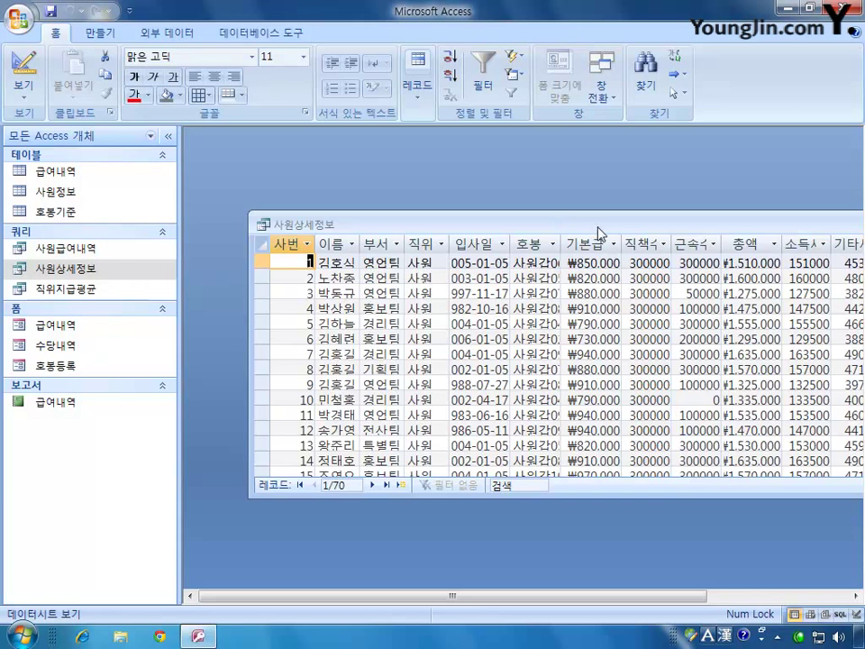
{"action": "left_click_drag", "start_coordinate": [568, 226], "coordinate": [284, 182]}
{"action": "left_click", "coordinate": [747, 178]}
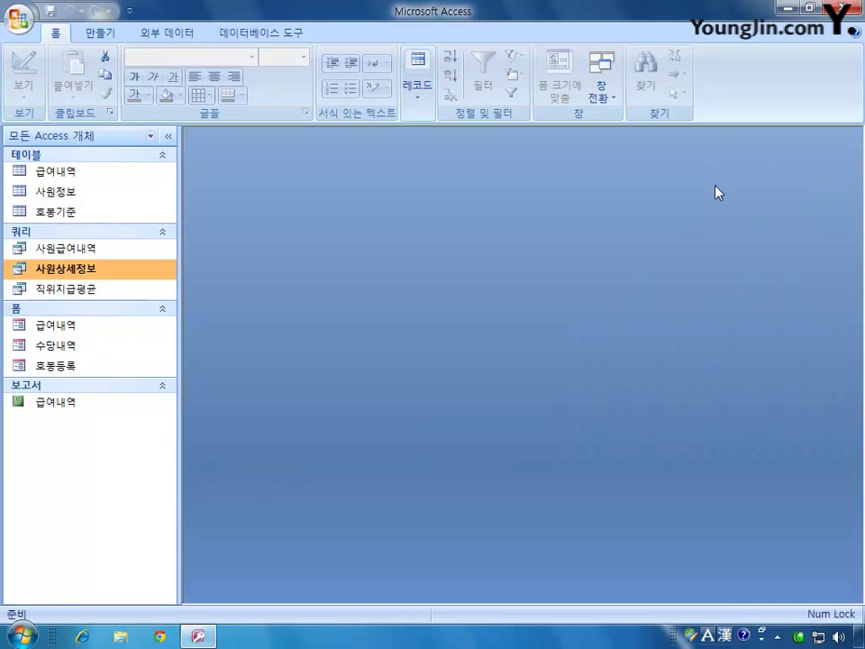
{"action": "double_click", "coordinate": [85, 292]}
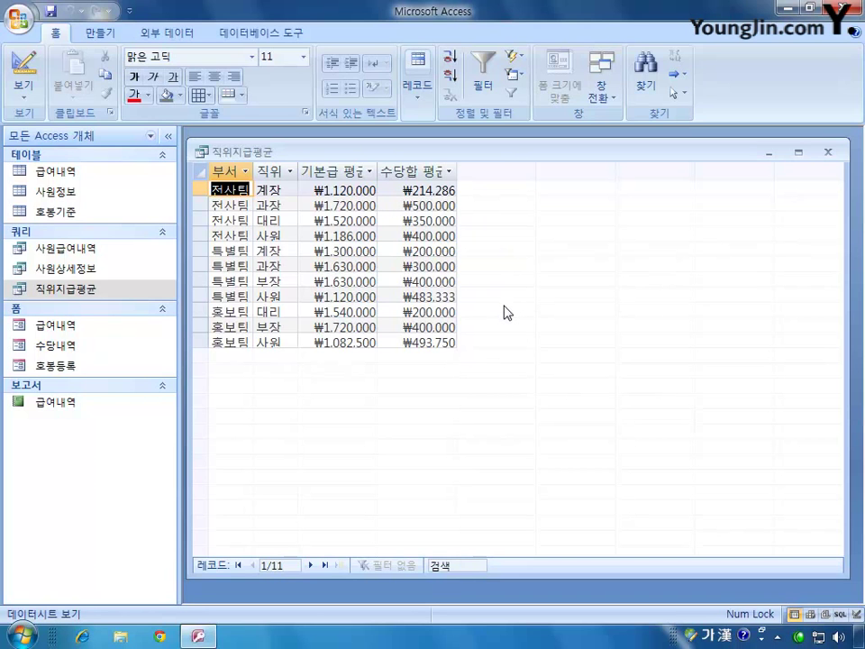
{"action": "left_click", "coordinate": [827, 155]}
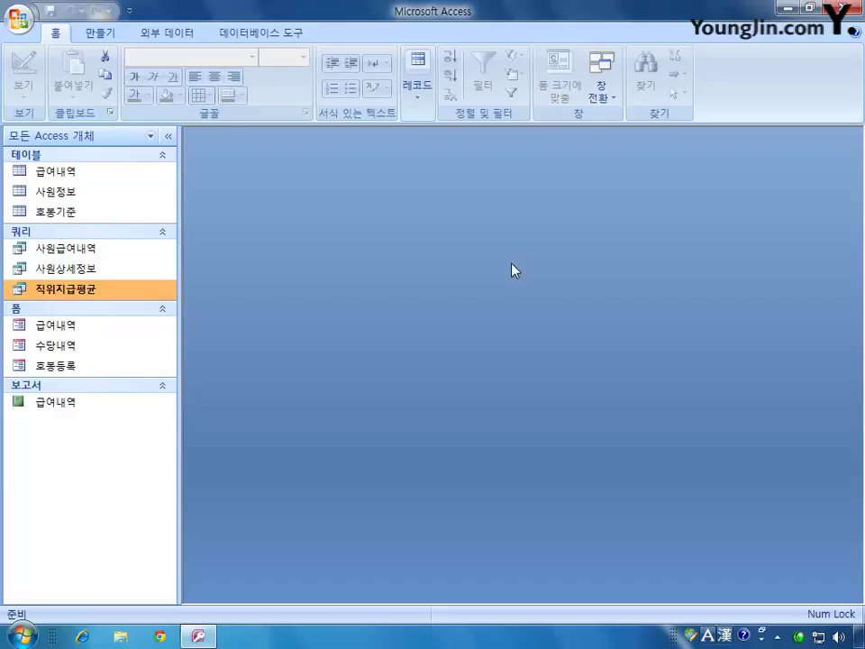
Create a new query in design view with the 사원상세정보 query as its source
{"action": "left_click", "coordinate": [100, 32]}
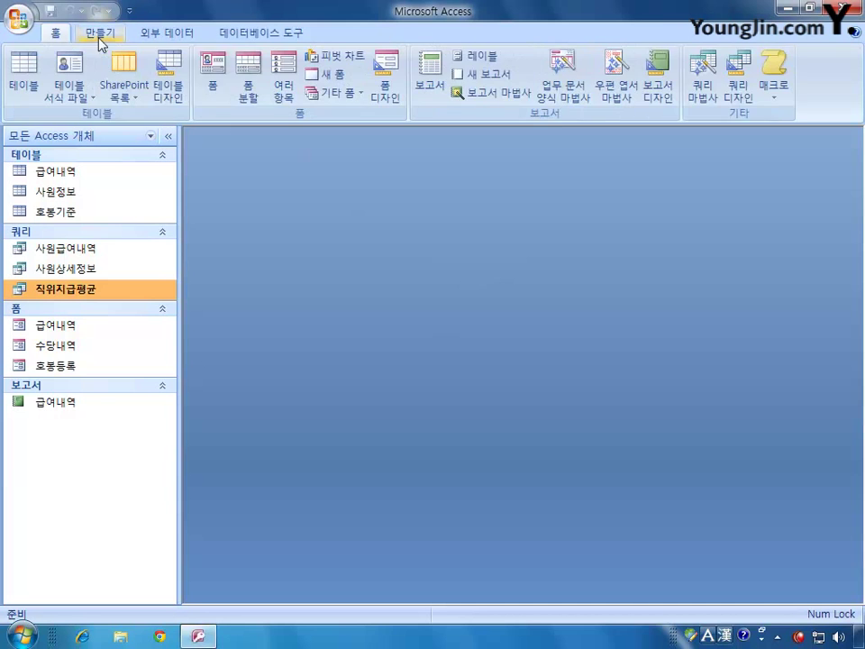
{"action": "left_click", "coordinate": [739, 90]}
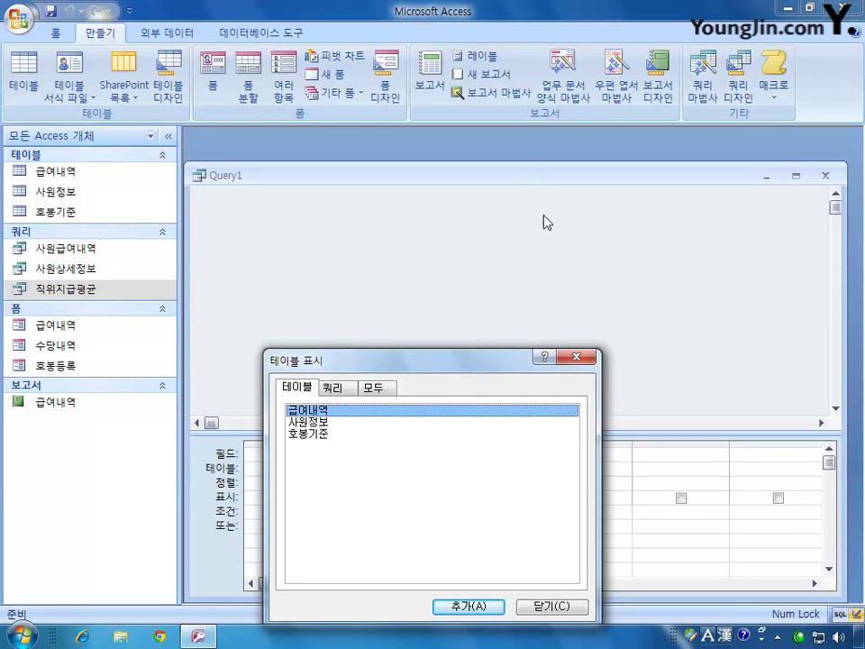
{"action": "left_click", "coordinate": [343, 389]}
{"action": "double_click", "coordinate": [332, 422]}
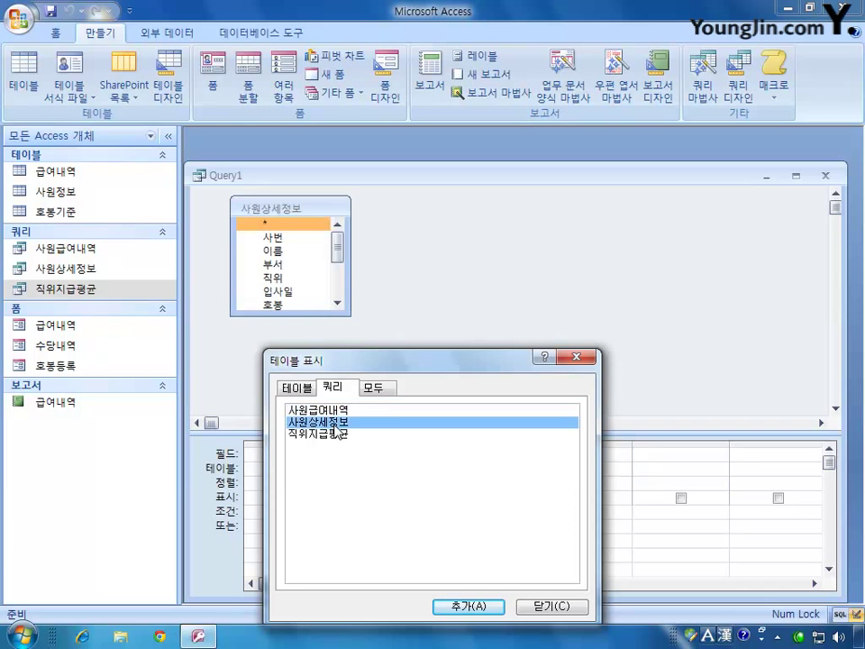
{"action": "left_click", "coordinate": [553, 606]}
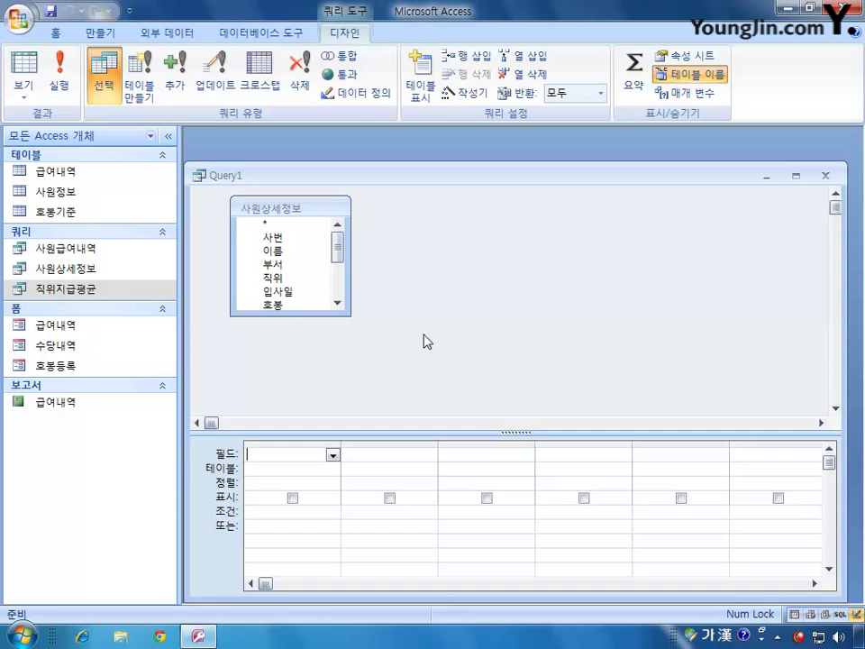
Add the fields 직위, 부서, 사번 and 수령액 to the query grid in that order
{"action": "double_click", "coordinate": [273, 277]}
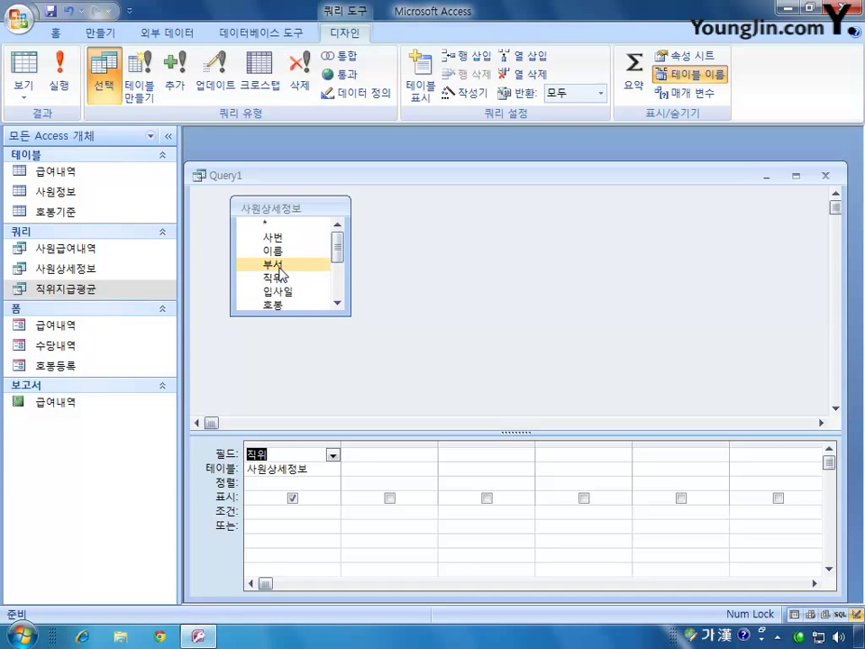
{"action": "double_click", "coordinate": [277, 266]}
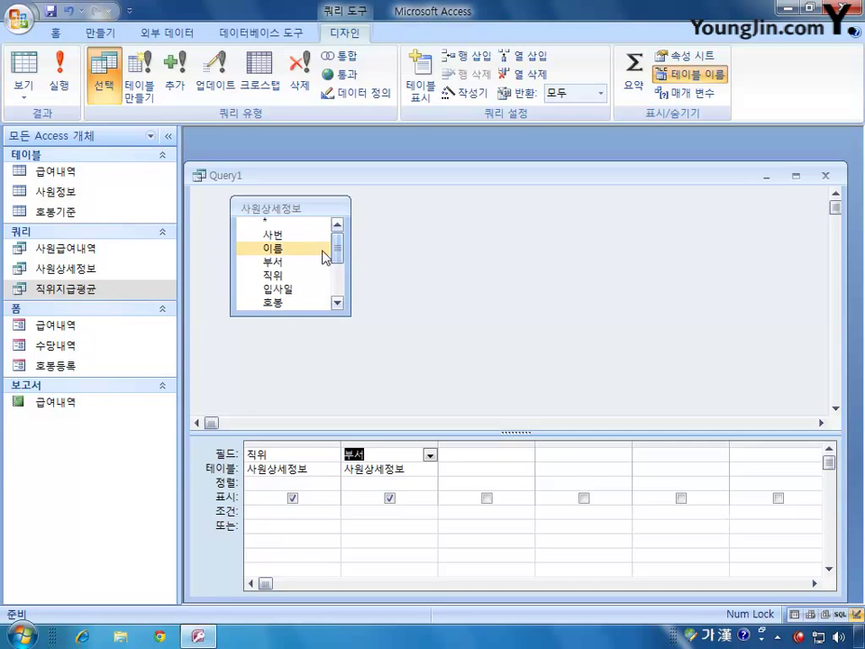
{"action": "double_click", "coordinate": [292, 237]}
{"action": "left_click", "coordinate": [323, 249]}
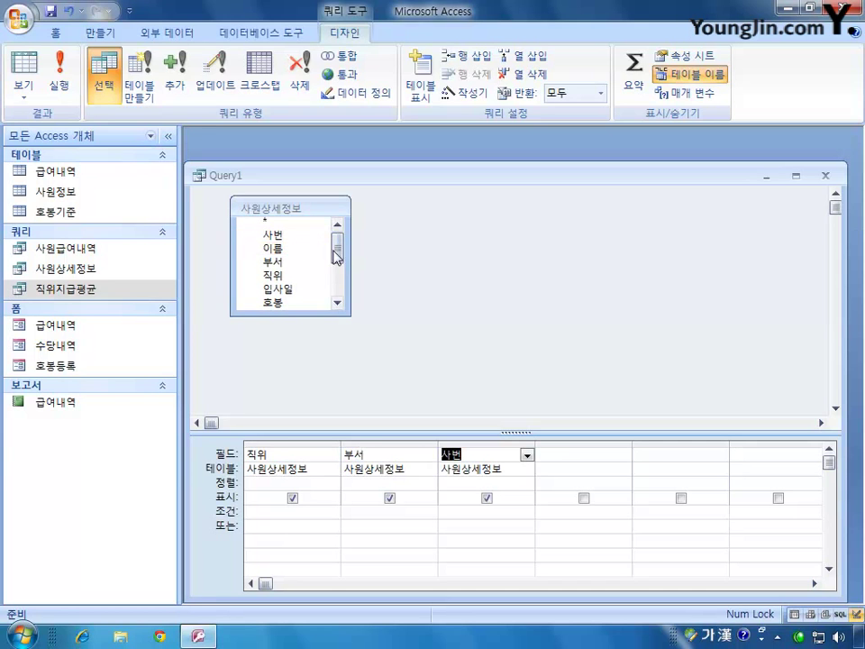
{"action": "left_click_drag", "start_coordinate": [338, 253], "coordinate": [340, 300]}
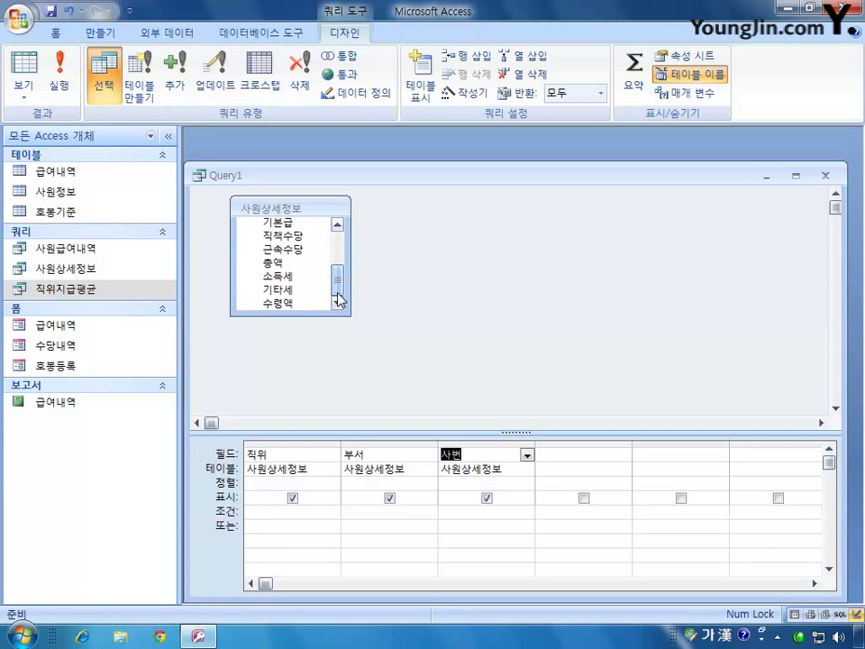
{"action": "left_click", "coordinate": [290, 305]}
{"action": "double_click", "coordinate": [289, 305]}
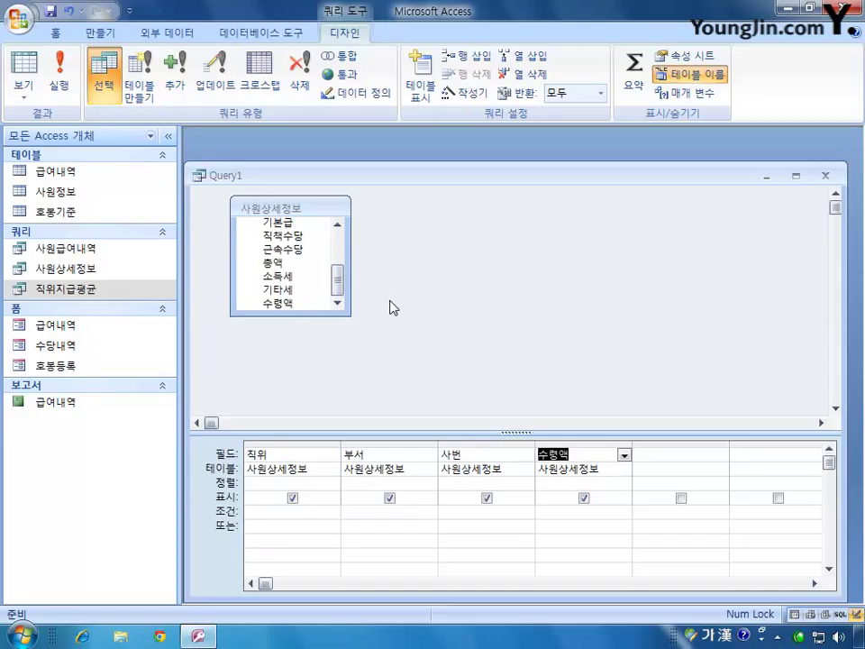
Widen the 직위 column and enter the parameter criterion [조회할 직위를 입력하시오] for it
{"action": "left_click", "coordinate": [273, 512]}
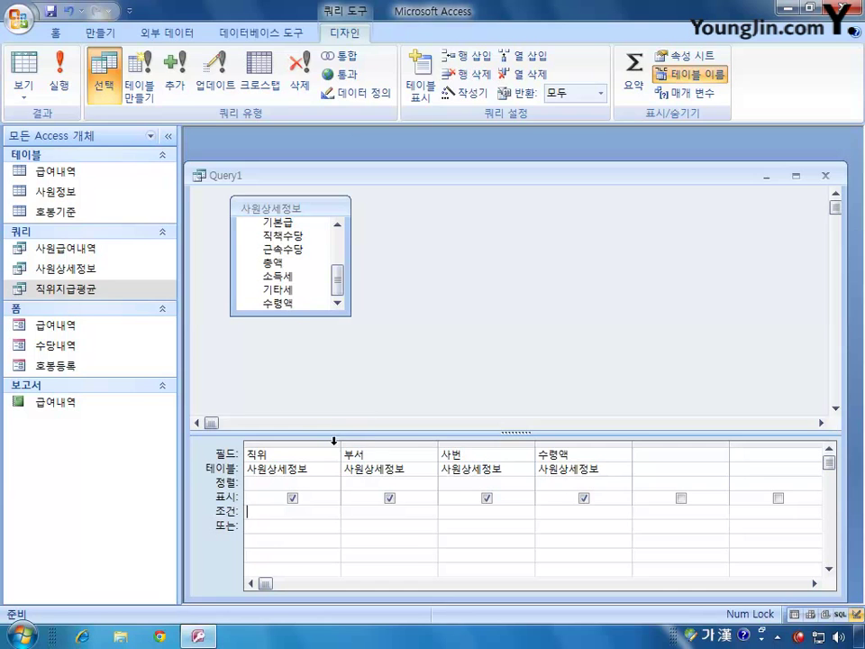
{"action": "left_click_drag", "start_coordinate": [338, 442], "coordinate": [416, 442]}
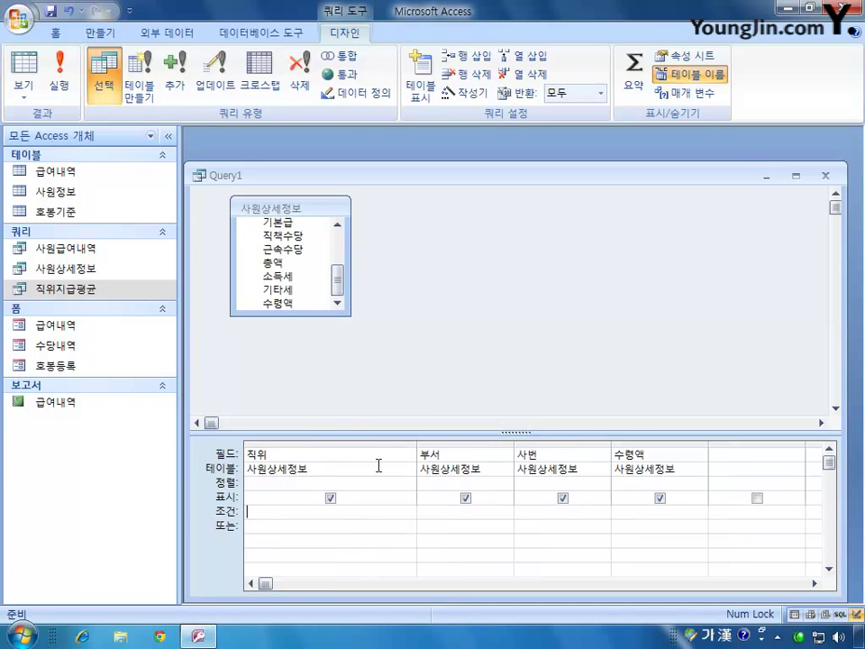
{"action": "type", "text": "["}
{"action": "type", "text": "조]"}
{"action": "type", "text": "회할"}
{"action": "type", "text": " 직위"}
{"action": "type", "text": "를 입"}
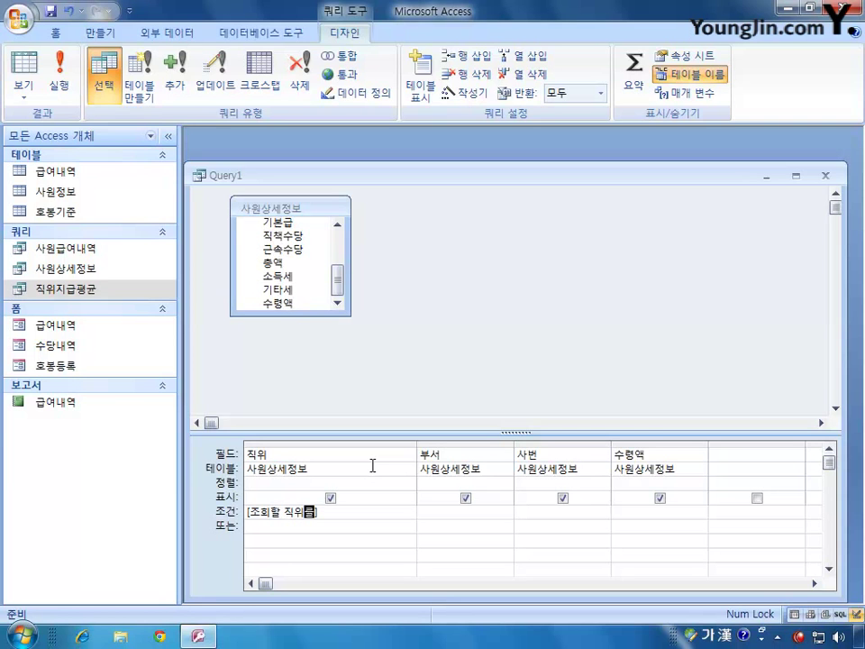
{"action": "type", "text": "력하시오"}
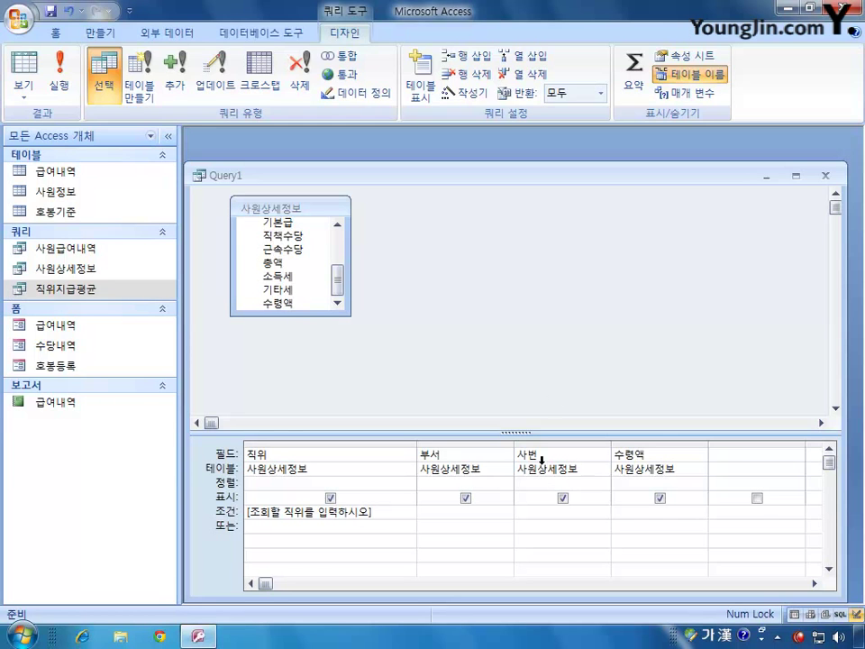
Add the totals row and set the totals function to 개수 for 사번 and 평균 for 수령액
{"action": "left_click", "coordinate": [634, 102]}
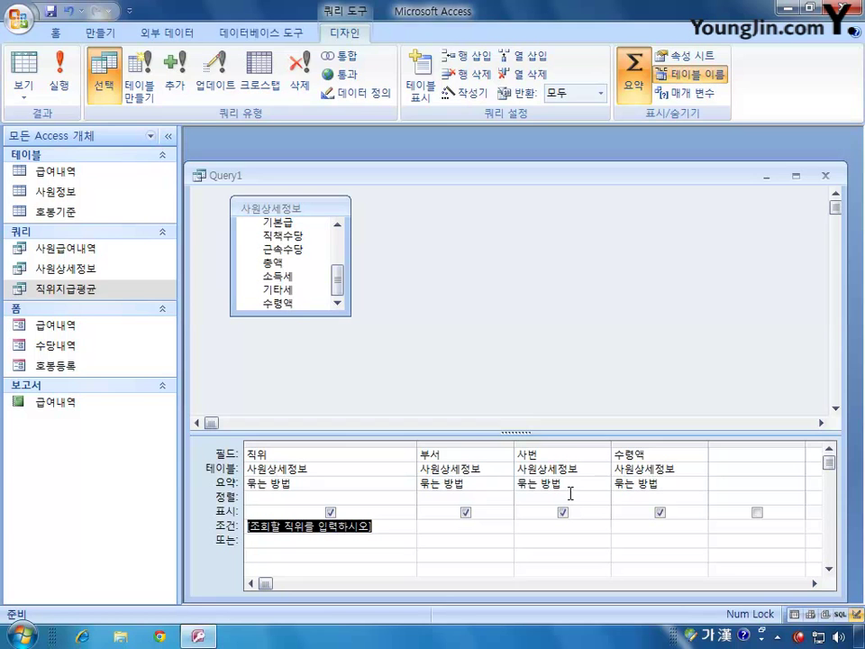
{"action": "left_click", "coordinate": [577, 485]}
{"action": "left_click", "coordinate": [603, 484]}
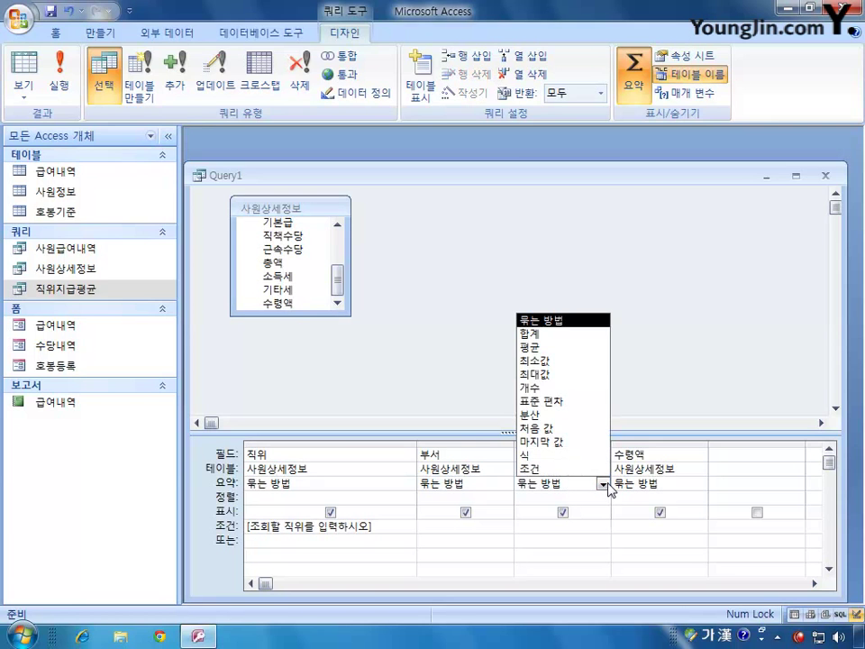
{"action": "left_click", "coordinate": [572, 388]}
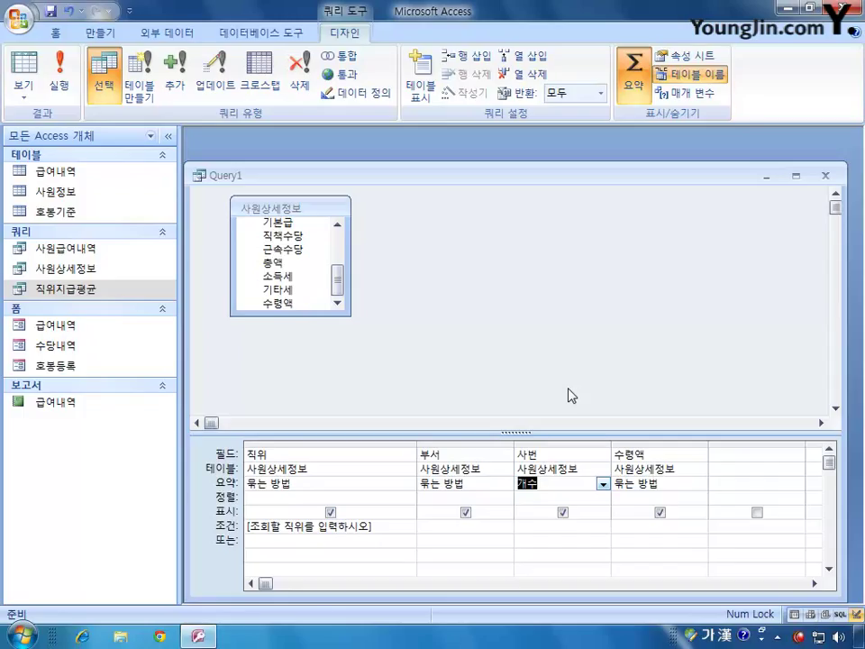
{"action": "left_click", "coordinate": [685, 484]}
{"action": "left_click", "coordinate": [700, 485]}
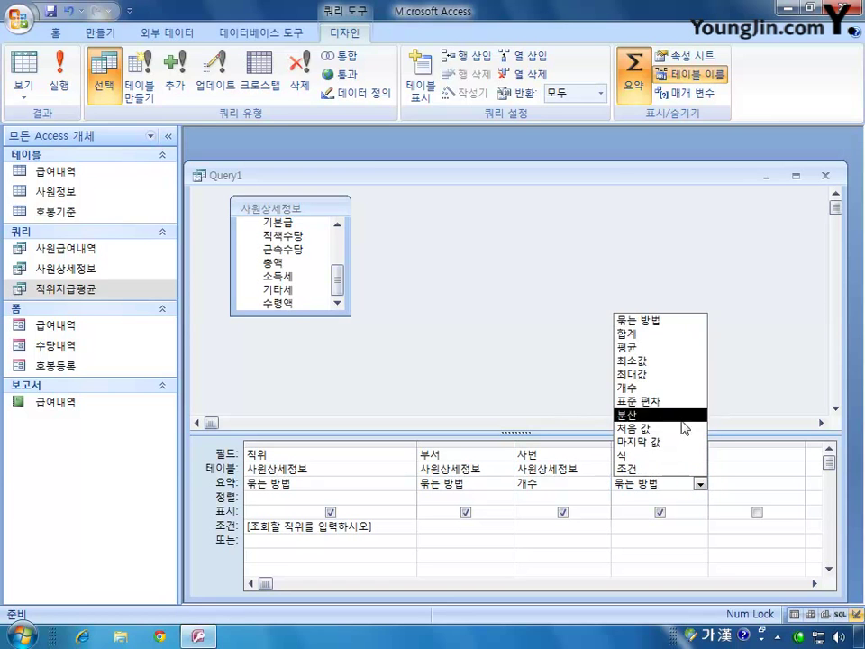
{"action": "left_click", "coordinate": [671, 347]}
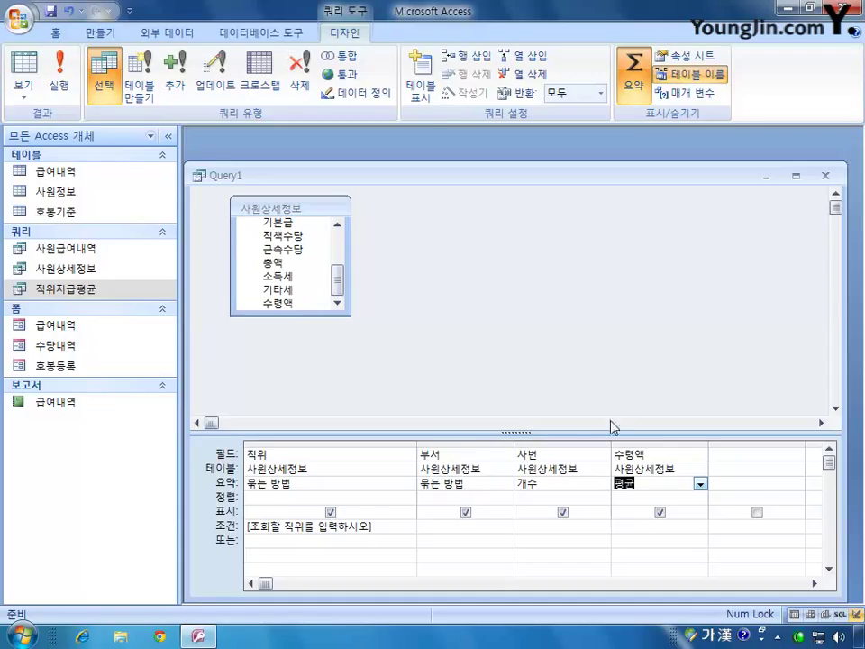
Give the 사번 field the alias 인원수 and the 수령액 field the alias 평균수령액
{"action": "left_click", "coordinate": [532, 454]}
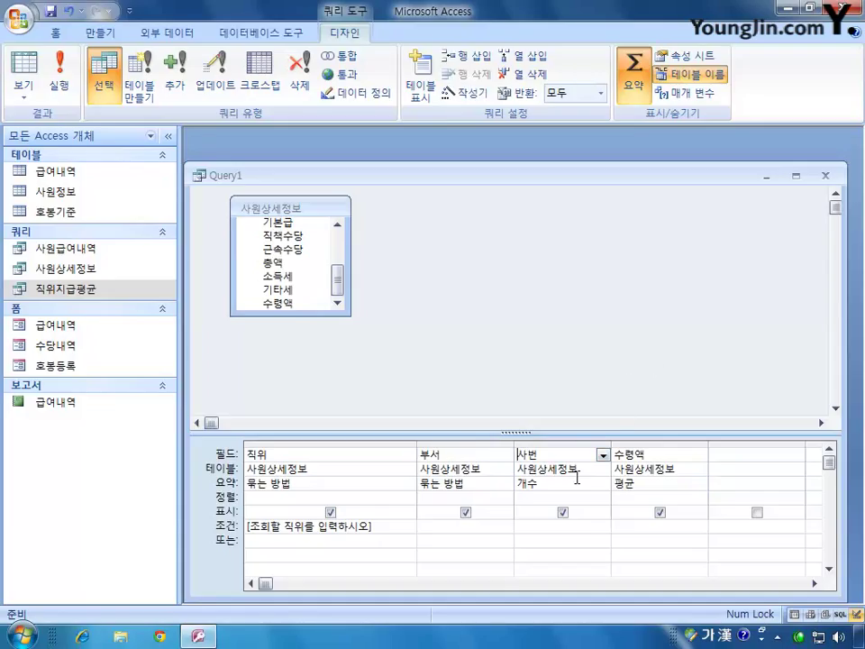
{"action": "type", "text": "인원수:"}
{"action": "left_click", "coordinate": [642, 455]}
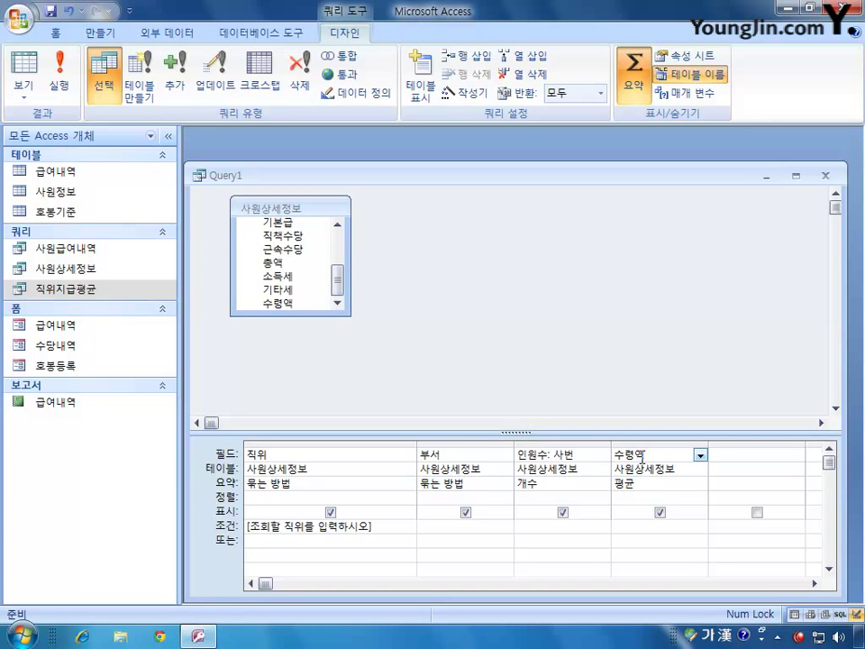
{"action": "type", "text": "평구"}
{"action": "type", "text": "균수령액:수령액"}
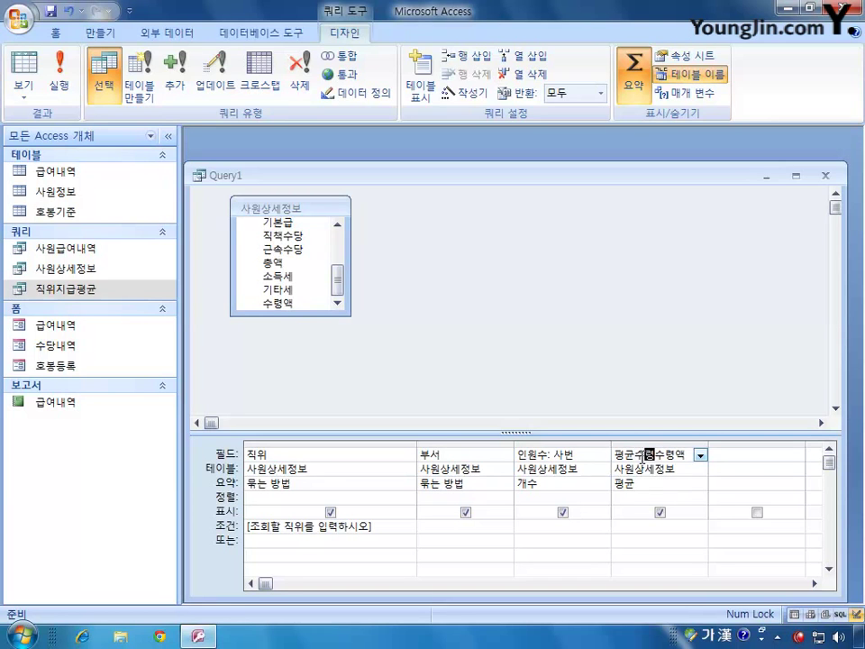
{"action": "left_click", "coordinate": [652, 483]}
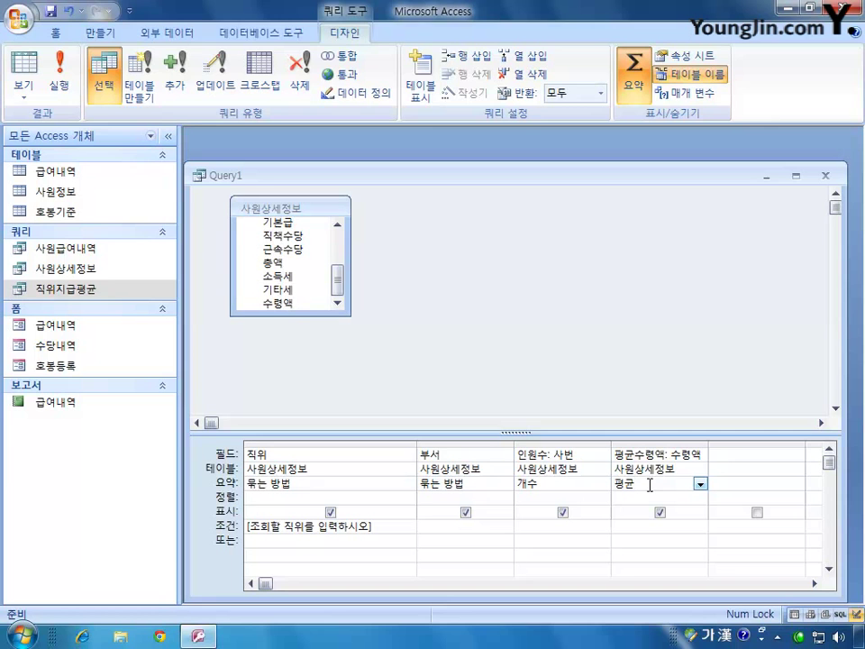
Close the parameter query design and save it under the name 직위별조회
{"action": "left_click", "coordinate": [826, 176]}
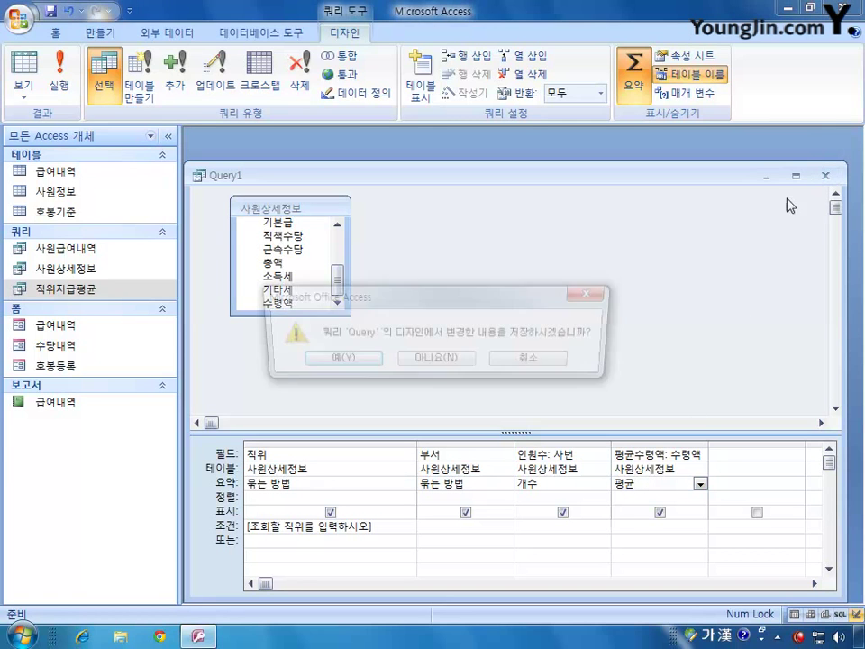
{"action": "left_click", "coordinate": [344, 359]}
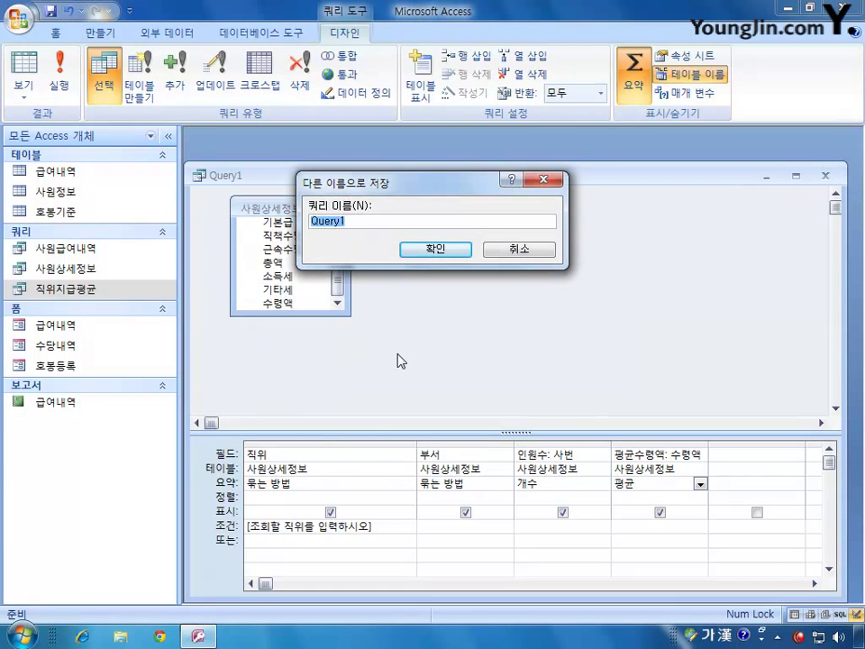
{"action": "type", "text": "직위별조회"}
{"action": "key", "text": "Return"}
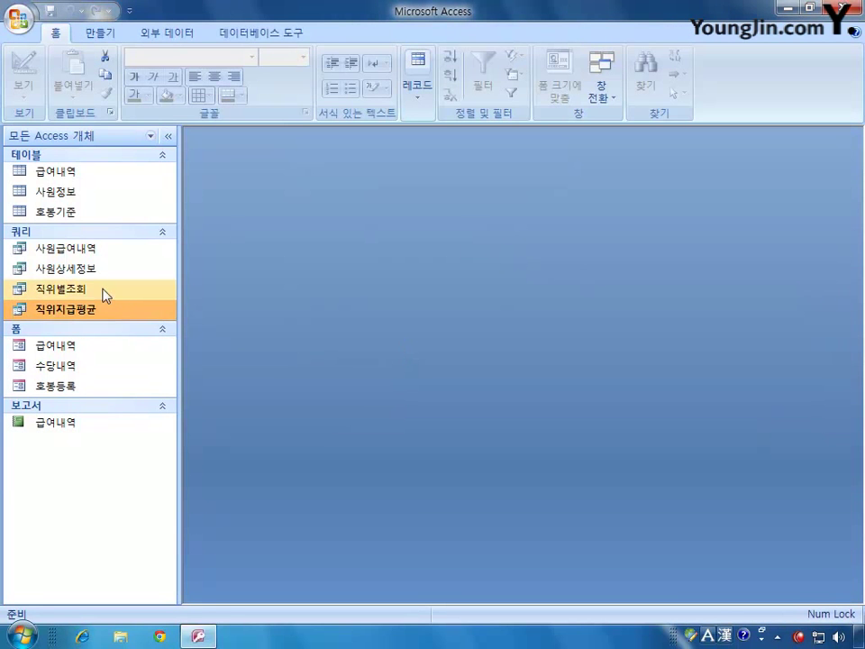
Run the 직위별조회 query for the position 과장 to check its result, and close the datasheet
{"action": "double_click", "coordinate": [106, 290]}
{"action": "type", "text": "과장"}
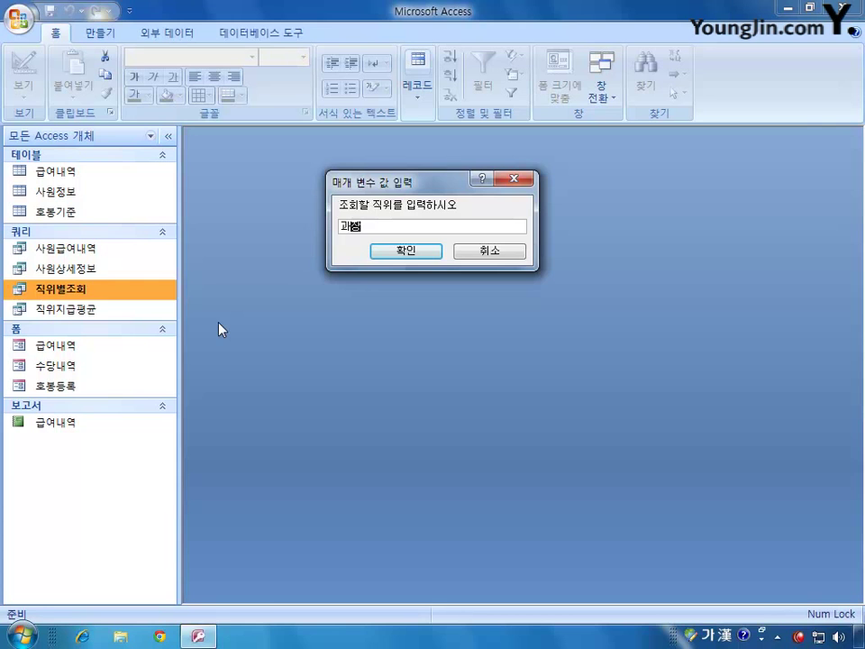
{"action": "key", "text": "Return"}
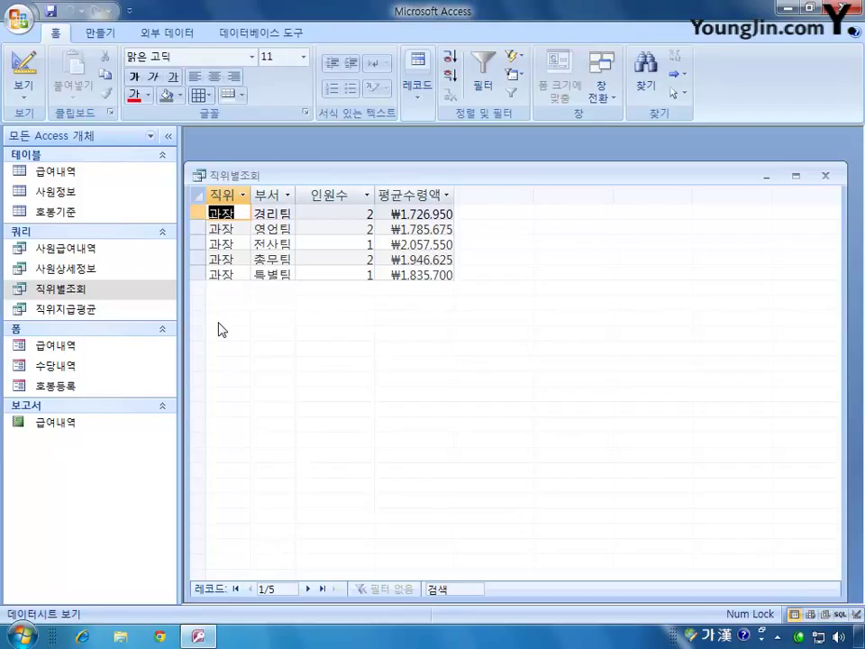
{"action": "left_click", "coordinate": [825, 176]}
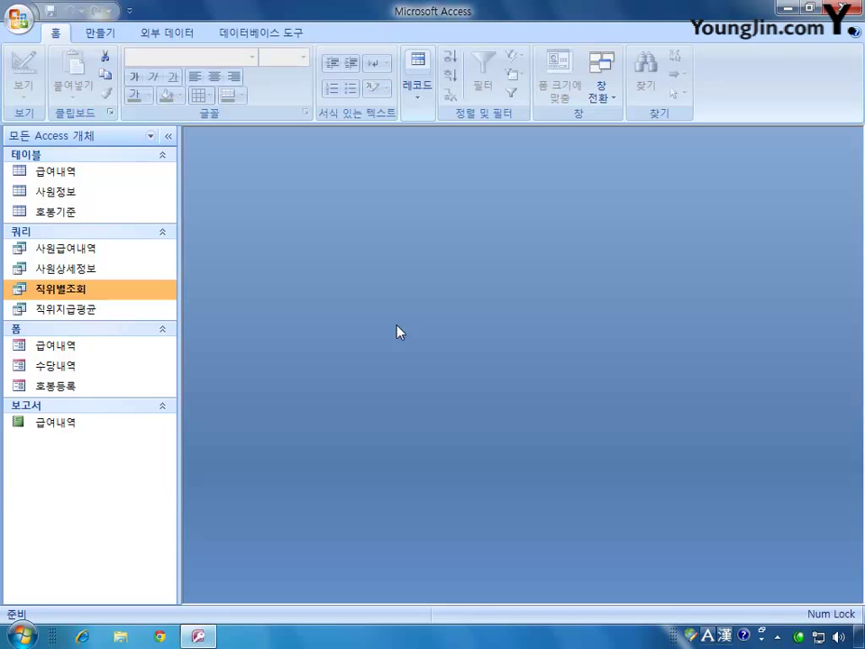
Start a new crosstab query with the wizard, using the query 사원상세정보 as its source
{"action": "left_click", "coordinate": [100, 32]}
{"action": "left_click", "coordinate": [705, 61]}
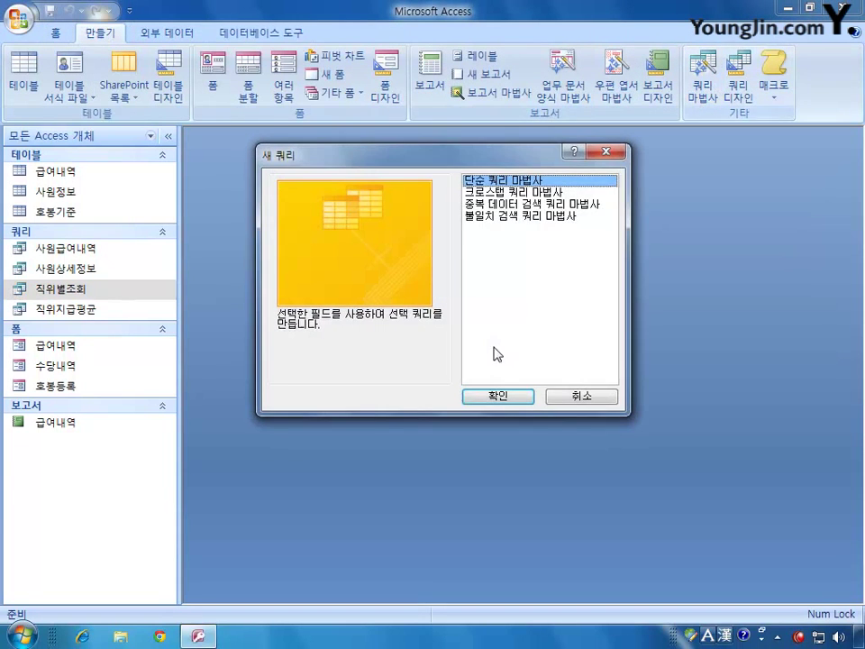
{"action": "double_click", "coordinate": [502, 192]}
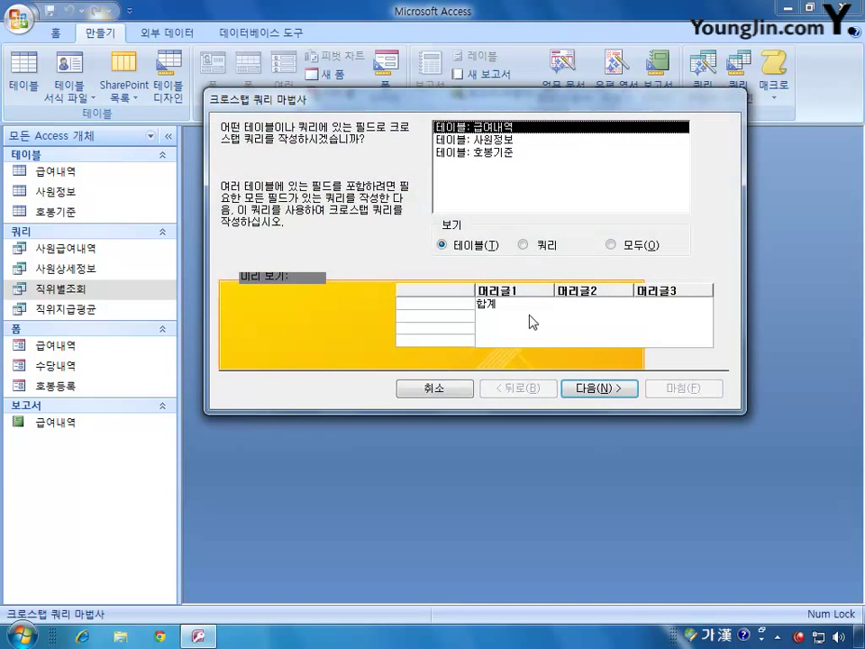
{"action": "left_click", "coordinate": [523, 245]}
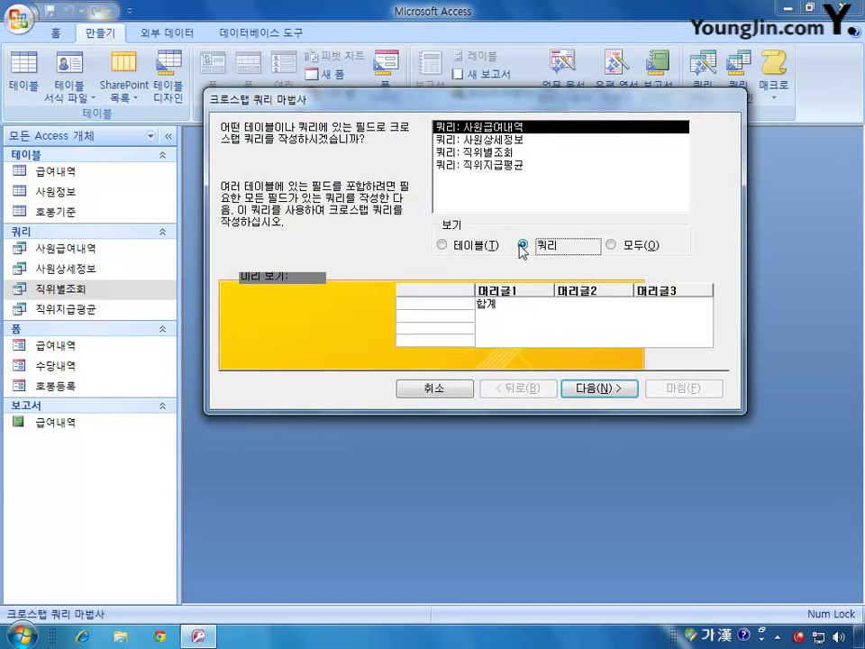
{"action": "left_click", "coordinate": [501, 140]}
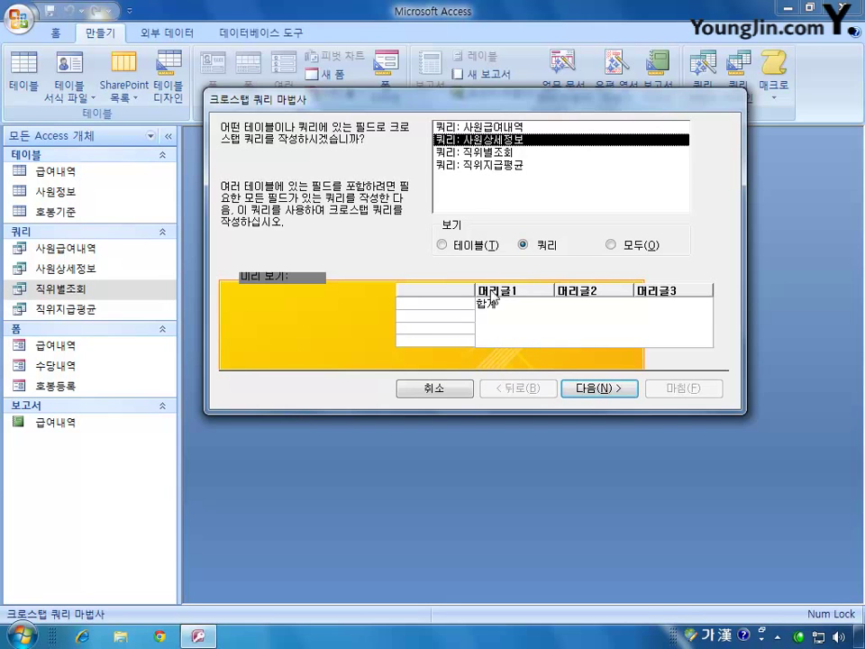
{"action": "left_click", "coordinate": [612, 391]}
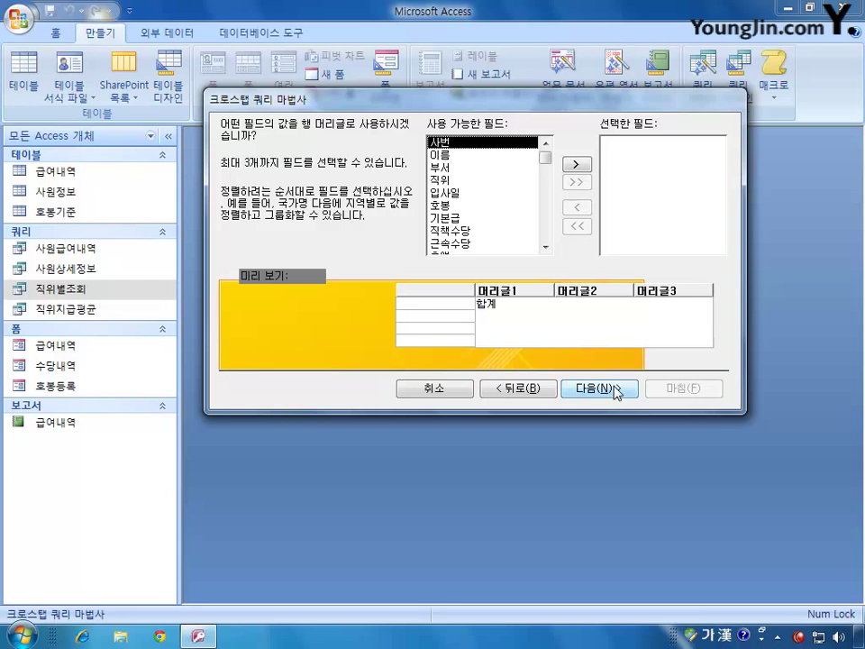
Choose 부서 and 입사일 as the row headings of the crosstab query
{"action": "double_click", "coordinate": [451, 170]}
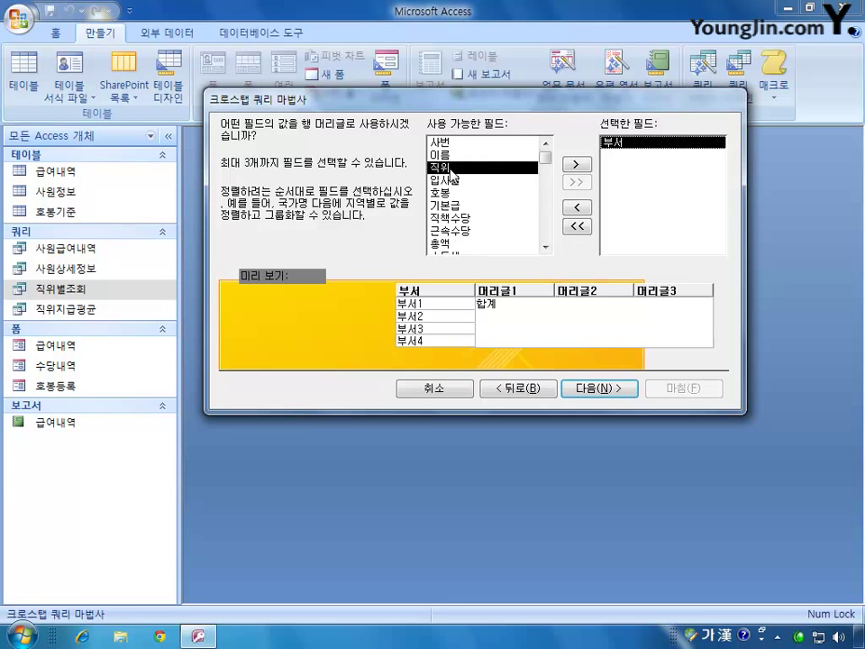
{"action": "double_click", "coordinate": [451, 179]}
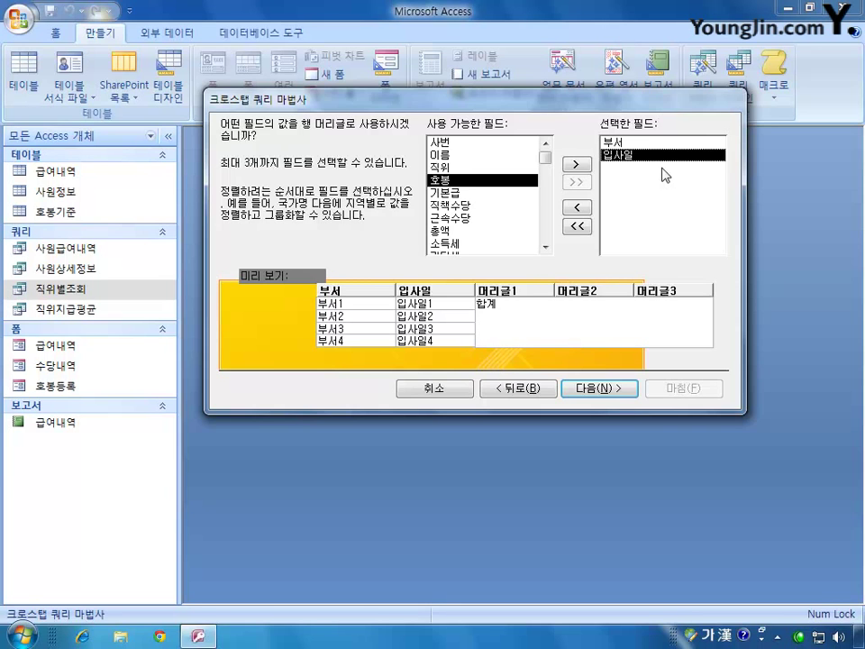
{"action": "left_click", "coordinate": [597, 393]}
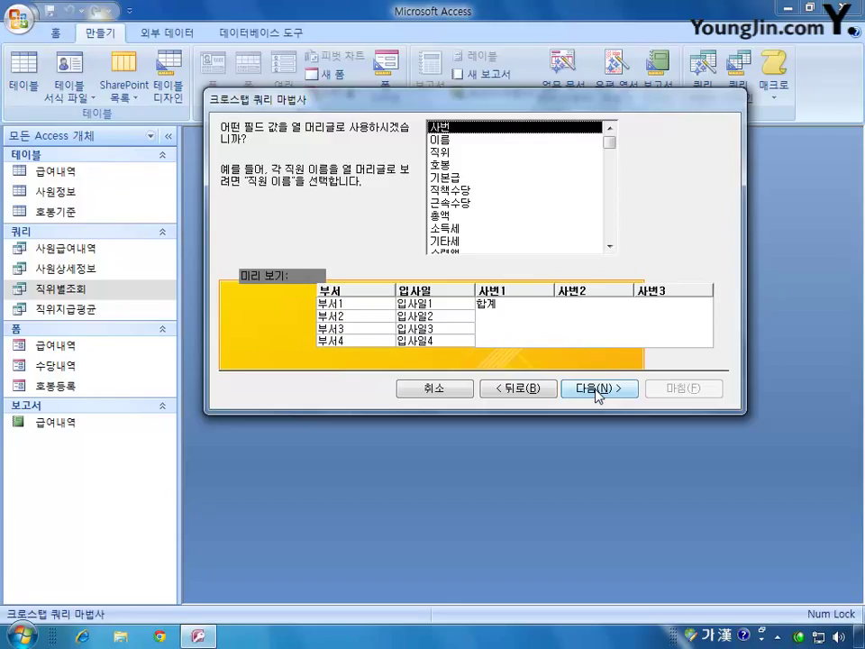
Use 직위 as the crosstab column heading and calculate the 개수 of 사번 at the intersections
{"action": "double_click", "coordinate": [478, 152]}
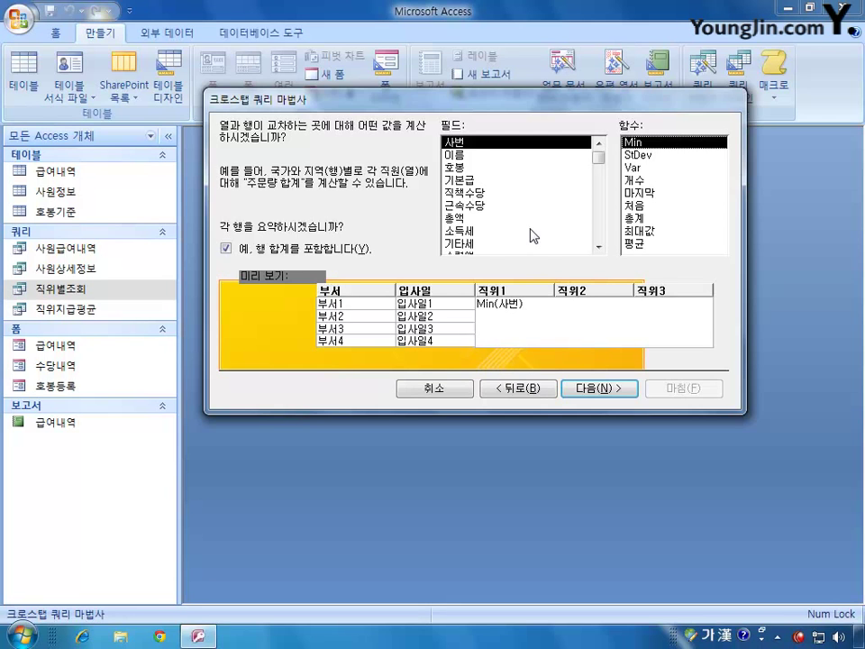
{"action": "left_click", "coordinate": [635, 180]}
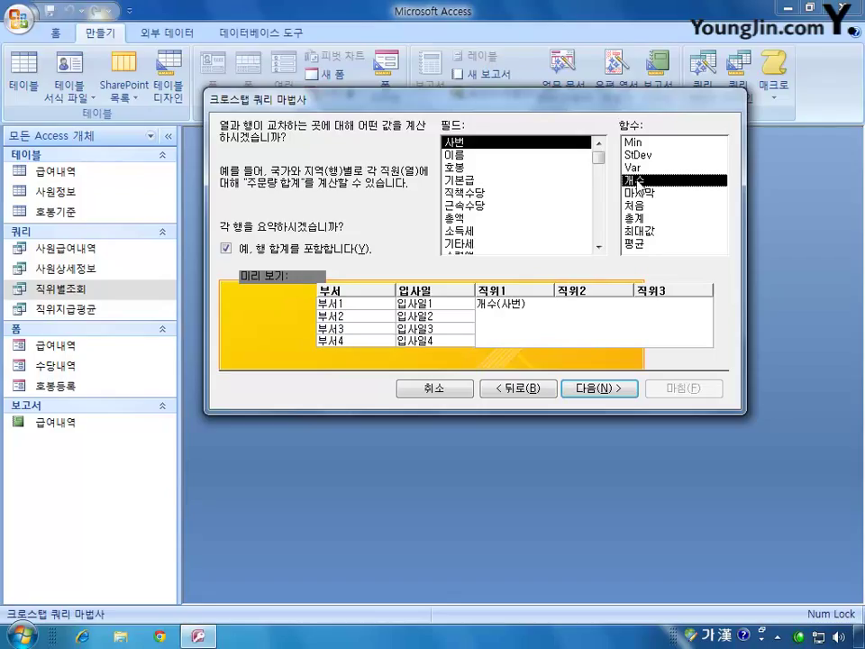
{"action": "left_click", "coordinate": [601, 389]}
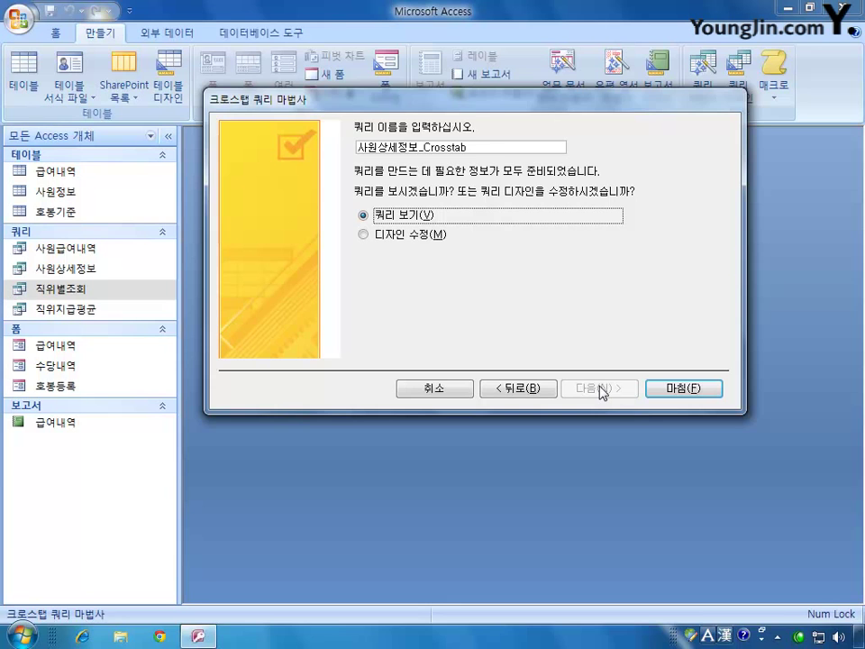
Name the crosstab query 2005년이후입사자수 and finish the wizard with the option to modify the design
{"action": "double_click", "coordinate": [483, 147]}
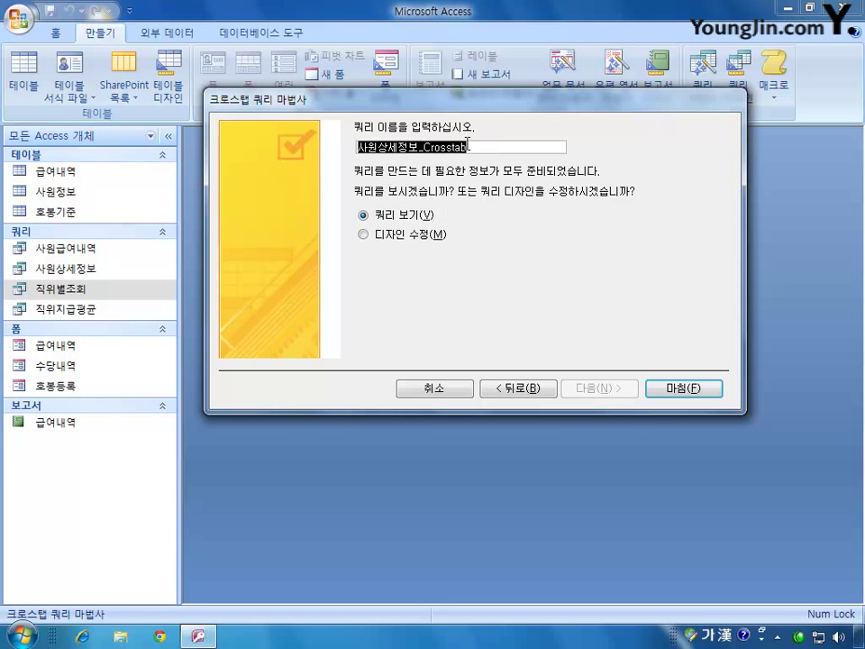
{"action": "type", "text": "2005"}
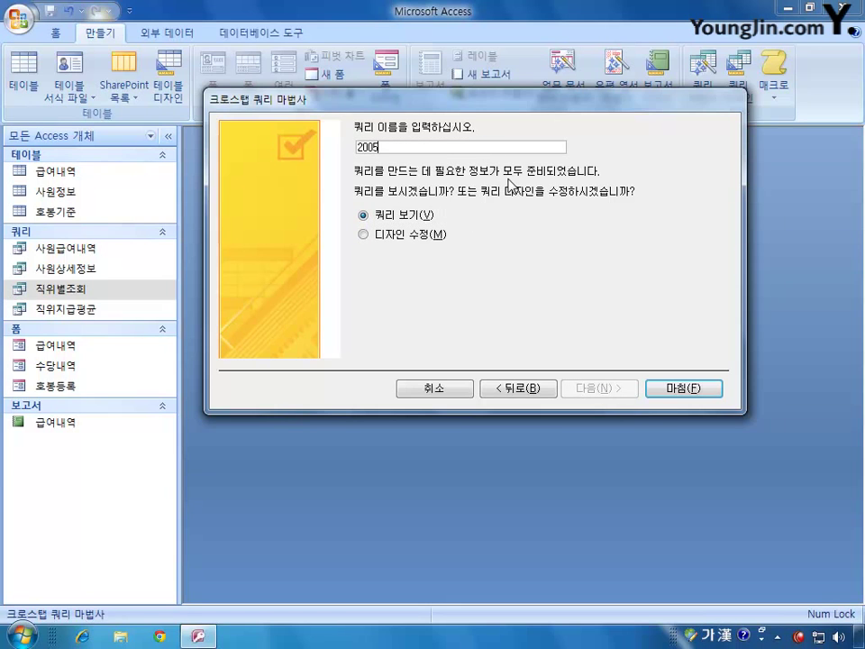
{"action": "type", "text": "년이후입사자수"}
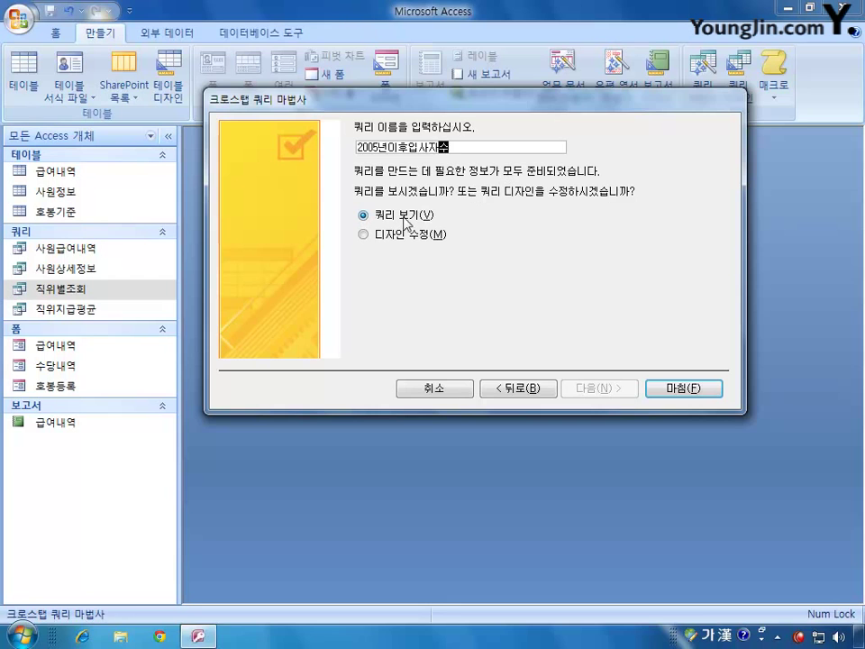
{"action": "left_click", "coordinate": [363, 234]}
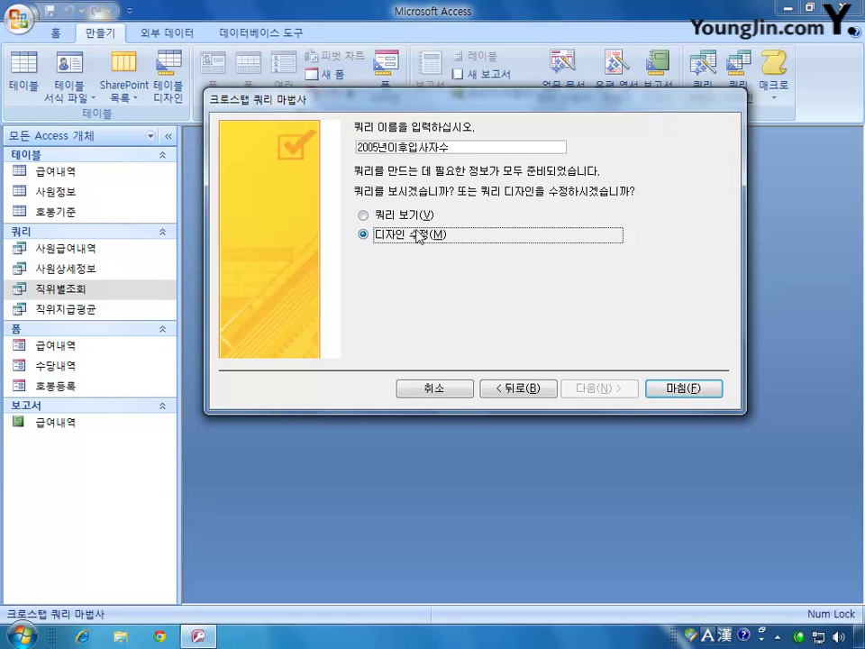
{"action": "left_click", "coordinate": [653, 391]}
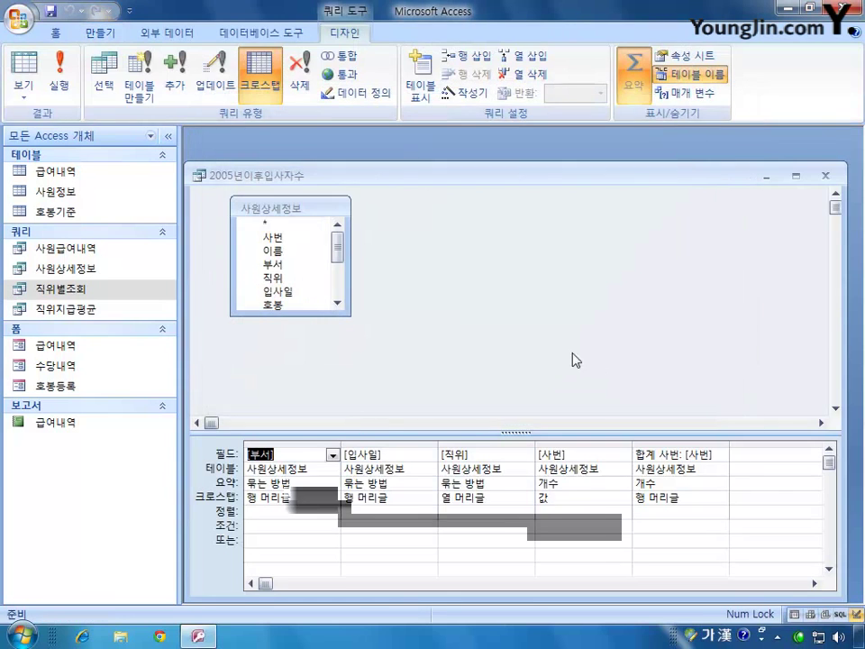
Run the 2005년이후입사자수 crosstab query to check its datasheet, and return to its design
{"action": "left_click_drag", "start_coordinate": [498, 177], "coordinate": [500, 156]}
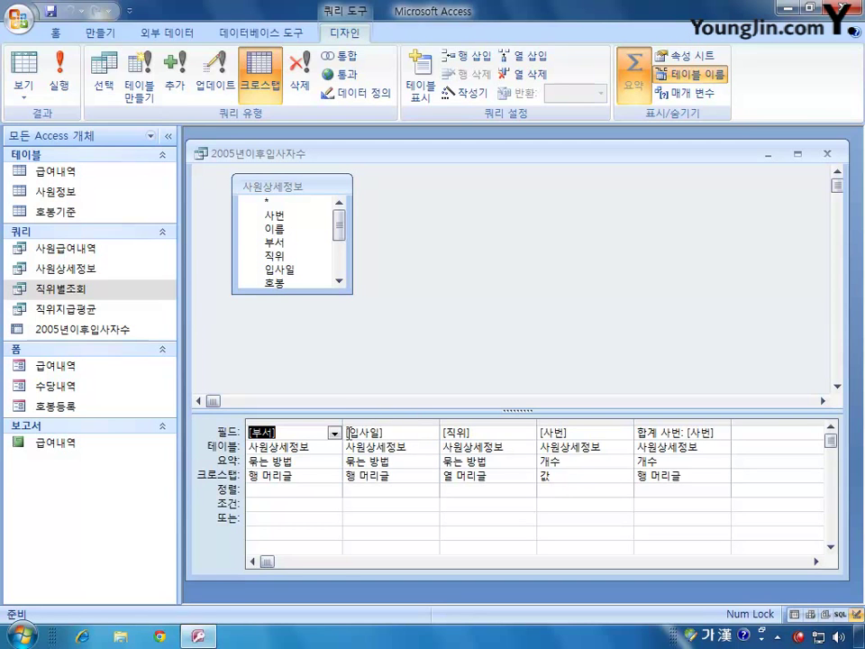
{"action": "left_click", "coordinate": [58, 74]}
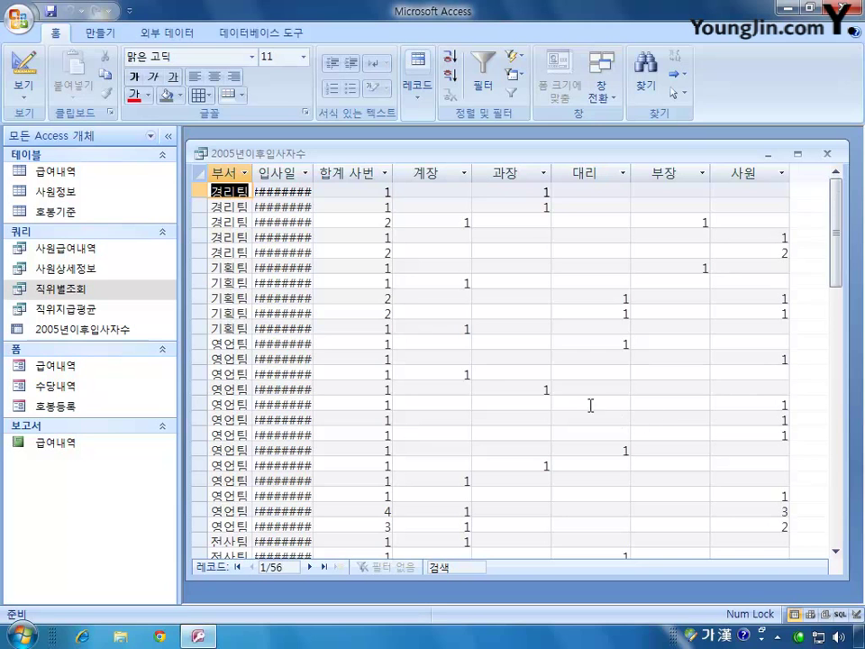
{"action": "left_click", "coordinate": [22, 70]}
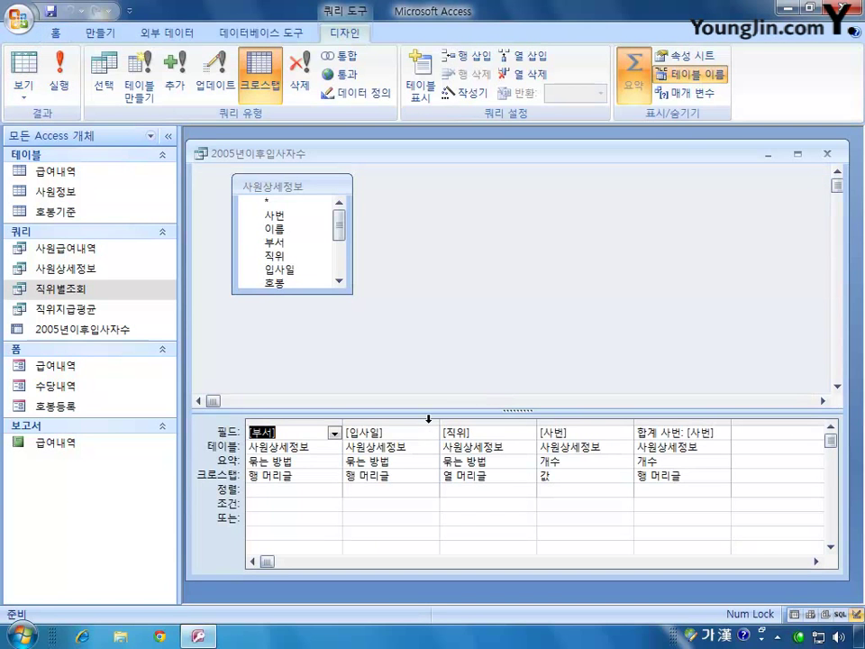
Change the 입사일 row heading field to the expression 입사년도: Year([입사일]), widening its column
{"action": "left_click", "coordinate": [345, 433]}
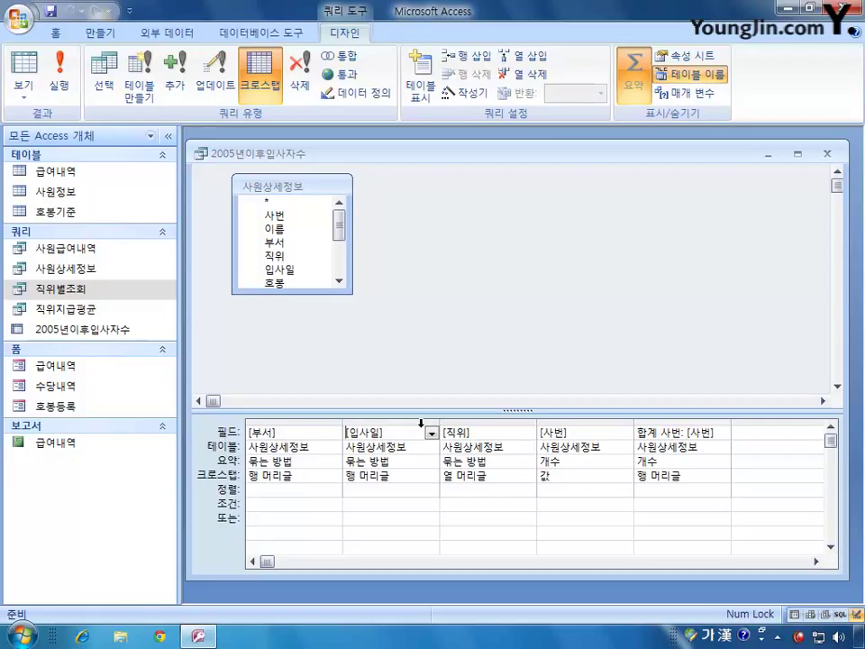
{"action": "type", "text": "입사년도"}
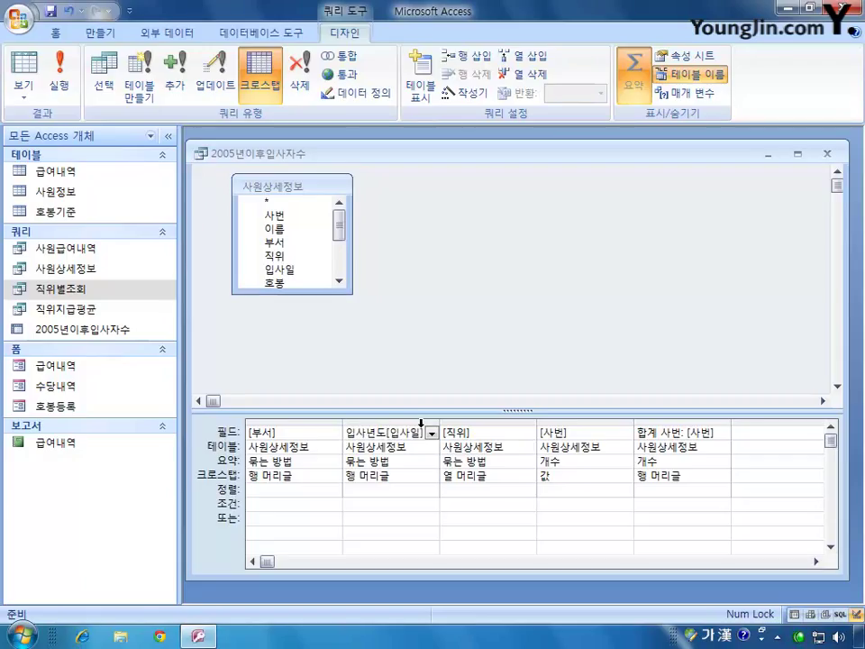
{"action": "type", "text": ":"}
{"action": "left_click_drag", "start_coordinate": [440, 418], "coordinate": [547, 418]}
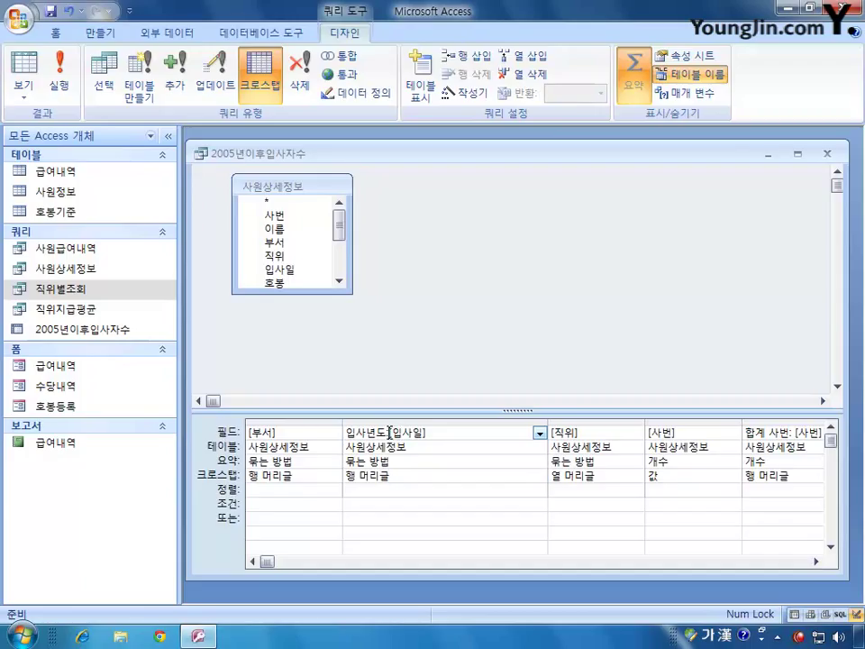
{"action": "type", "text": "ye"}
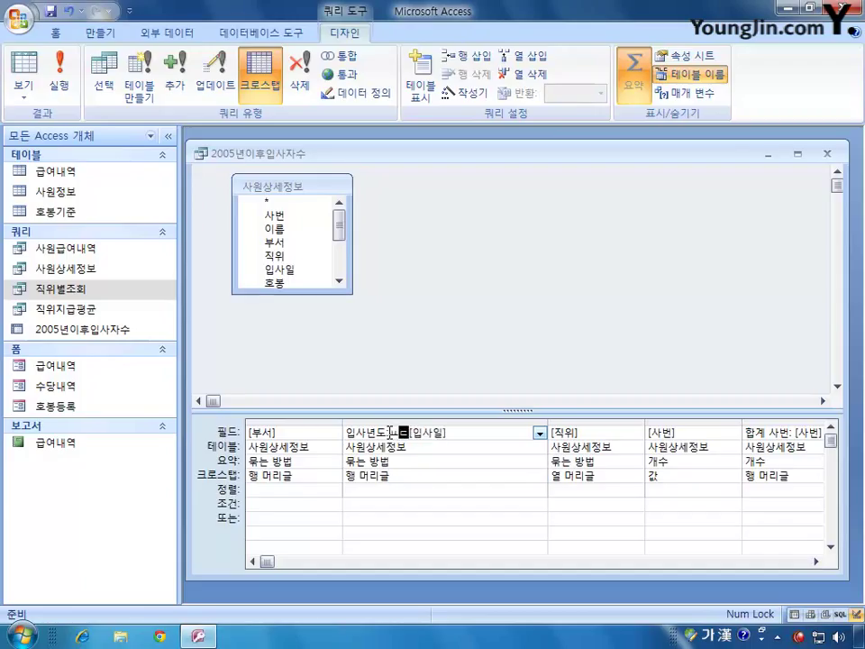
{"action": "key", "text": "BackSpace"}
{"action": "key", "text": "BackSpace"}
{"action": "key", "text": "Hangul"}
{"action": "type", "text": "Year"}
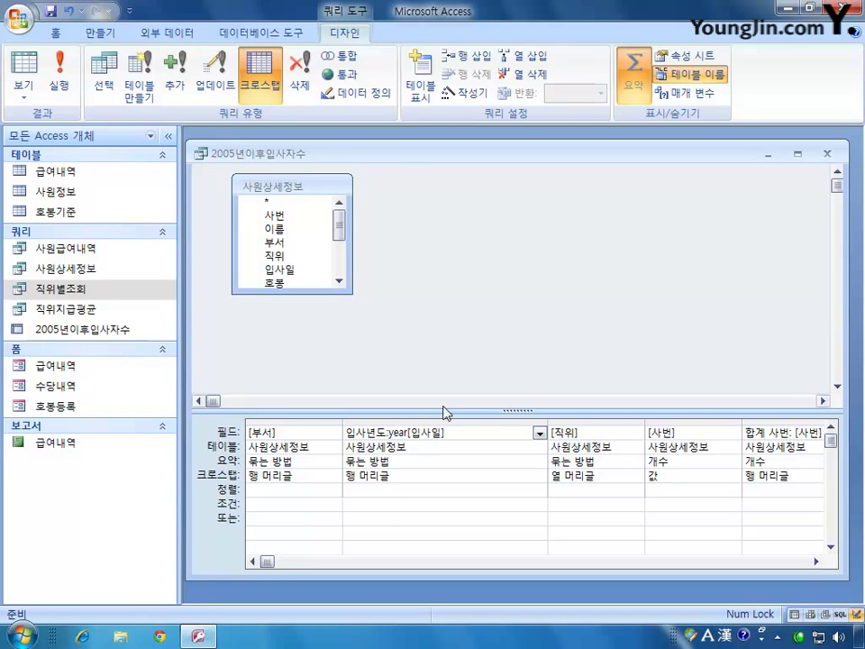
{"action": "type", "text": "("}
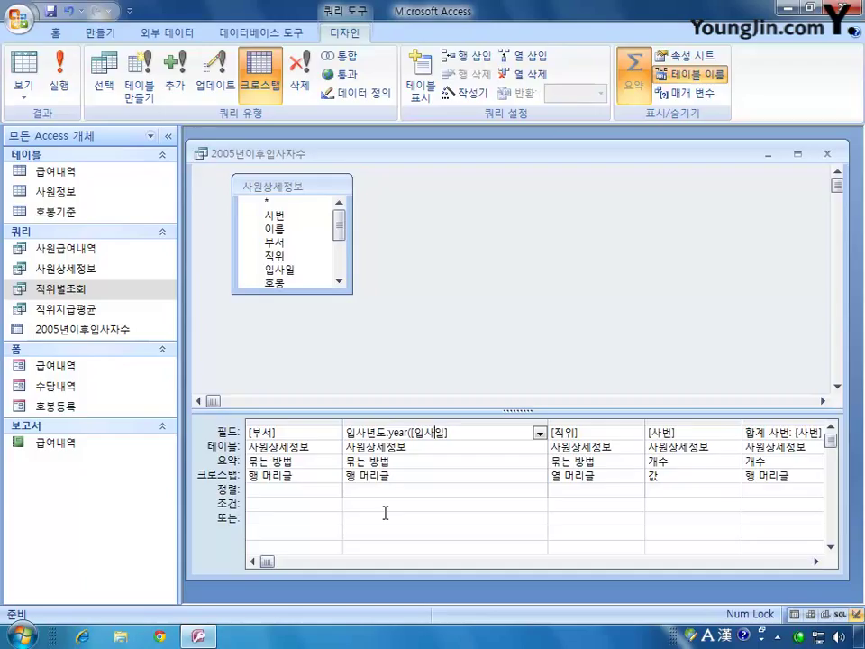
{"action": "type", "text": ")"}
Set the sort order of the 부서 and 입사년도 columns to 오름차순
{"action": "left_click", "coordinate": [291, 490]}
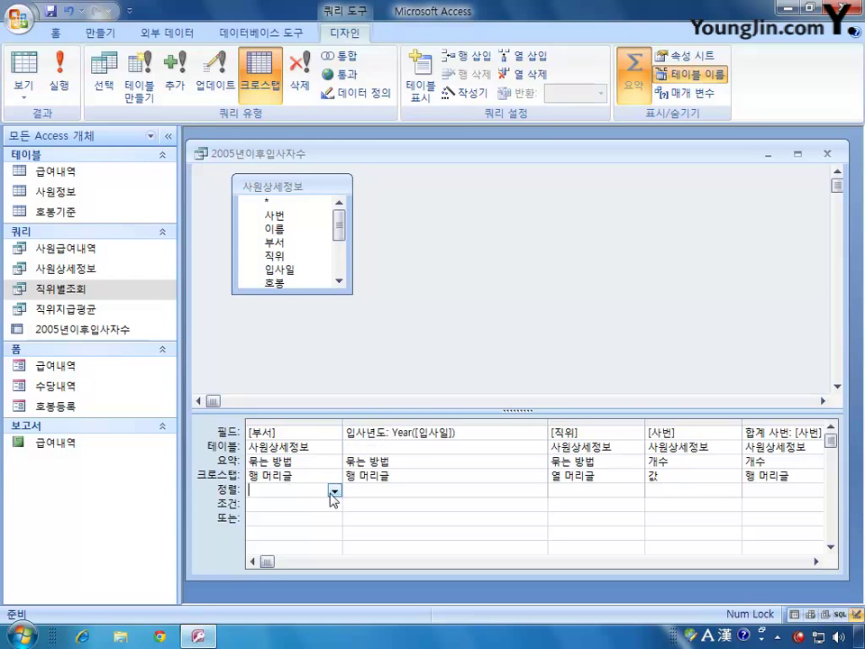
{"action": "left_click", "coordinate": [333, 490]}
{"action": "left_click", "coordinate": [330, 502]}
{"action": "left_click", "coordinate": [391, 491]}
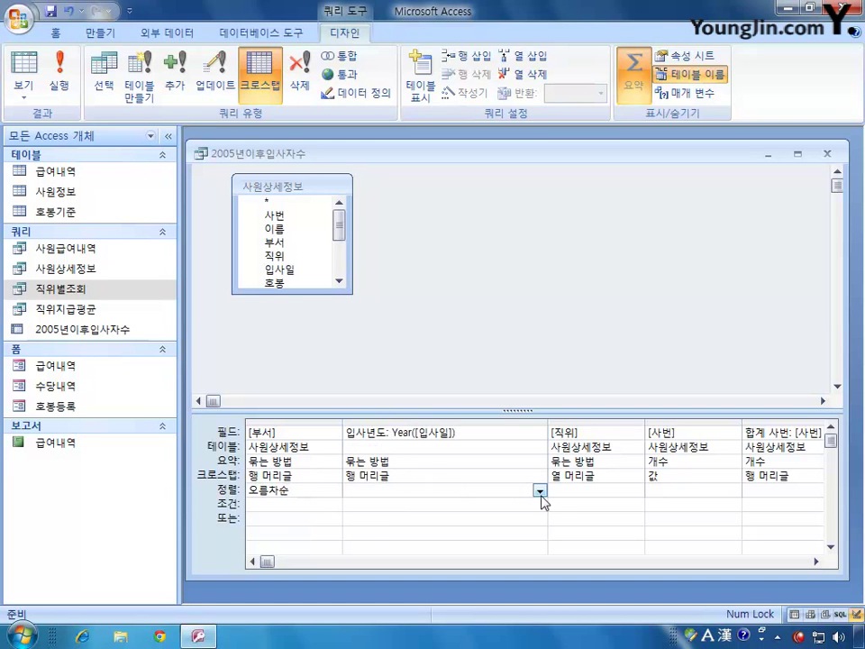
{"action": "left_click", "coordinate": [539, 491]}
{"action": "left_click", "coordinate": [500, 504]}
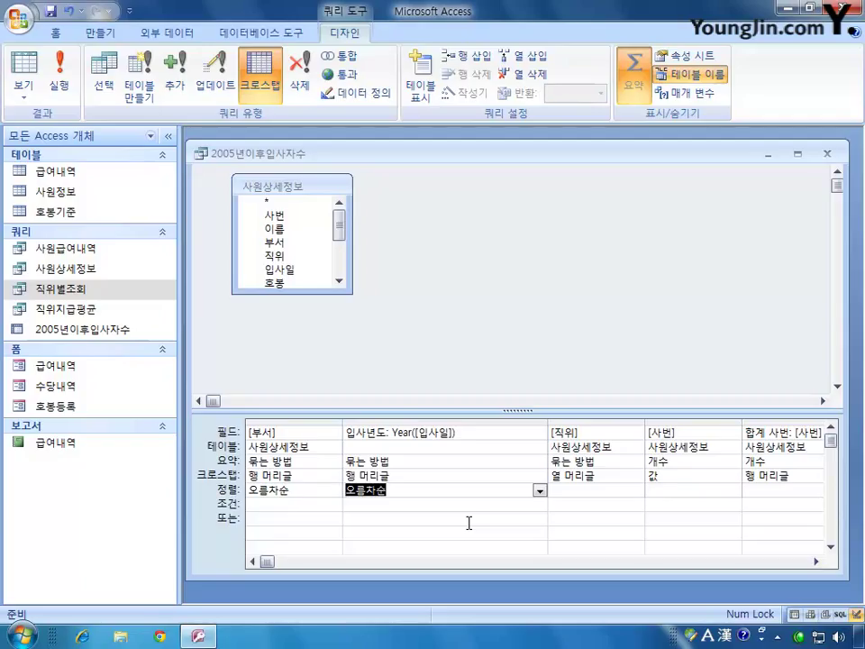
Add the criterion >=2005 to the 입사년도 column, check the query's datasheet, and return to its design
{"action": "left_click", "coordinate": [411, 504]}
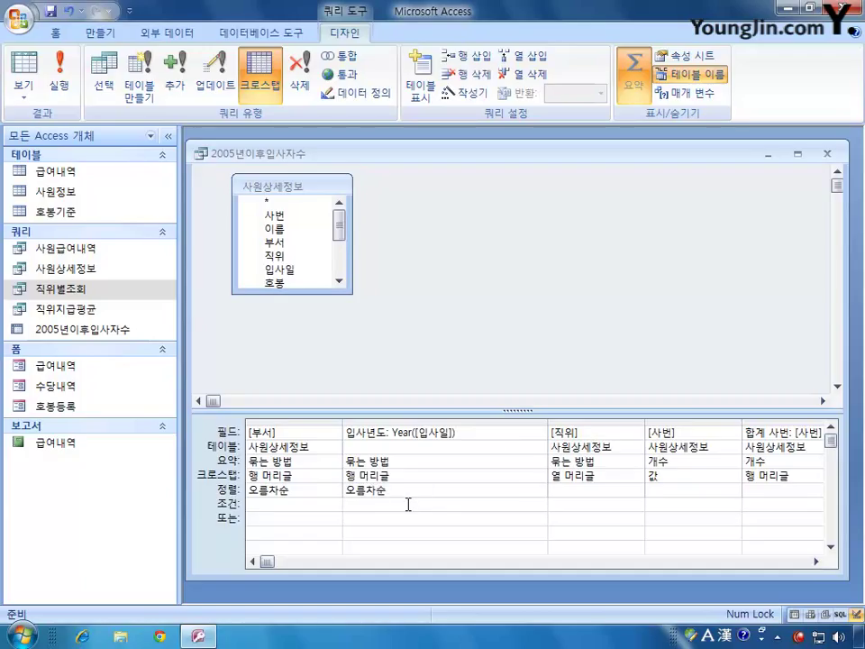
{"action": "type", "text": ">=2005"}
{"action": "left_click", "coordinate": [58, 72]}
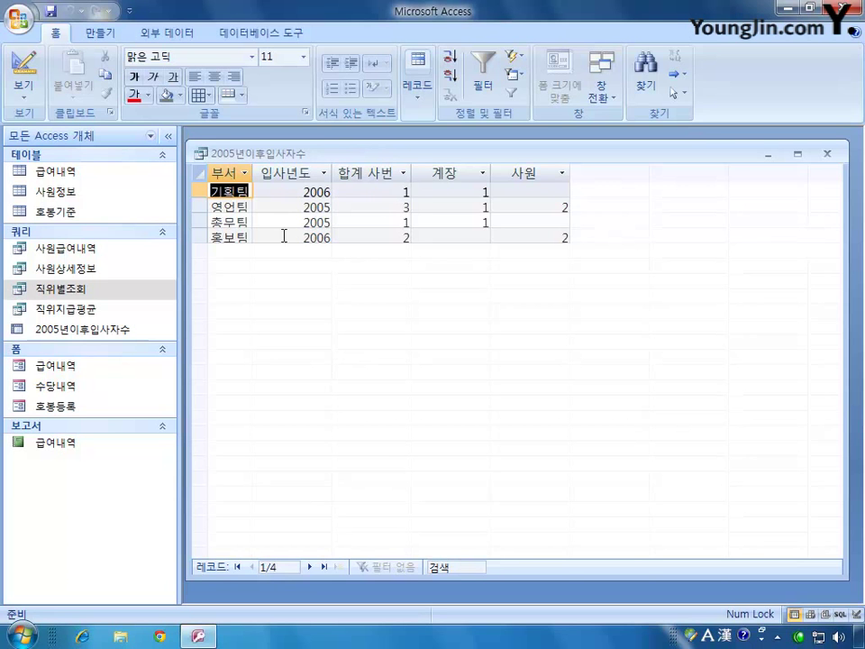
{"action": "left_click", "coordinate": [26, 73]}
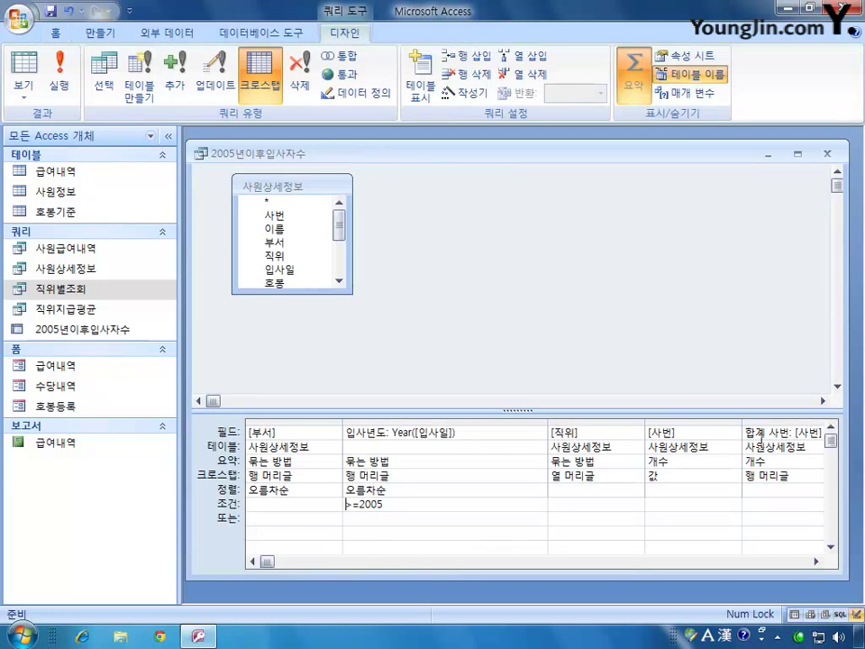
Change the caption of the 합계 사번 total column to 전체, keeping [사번] as its field
{"action": "left_click", "coordinate": [784, 433]}
{"action": "left_click", "coordinate": [689, 434]}
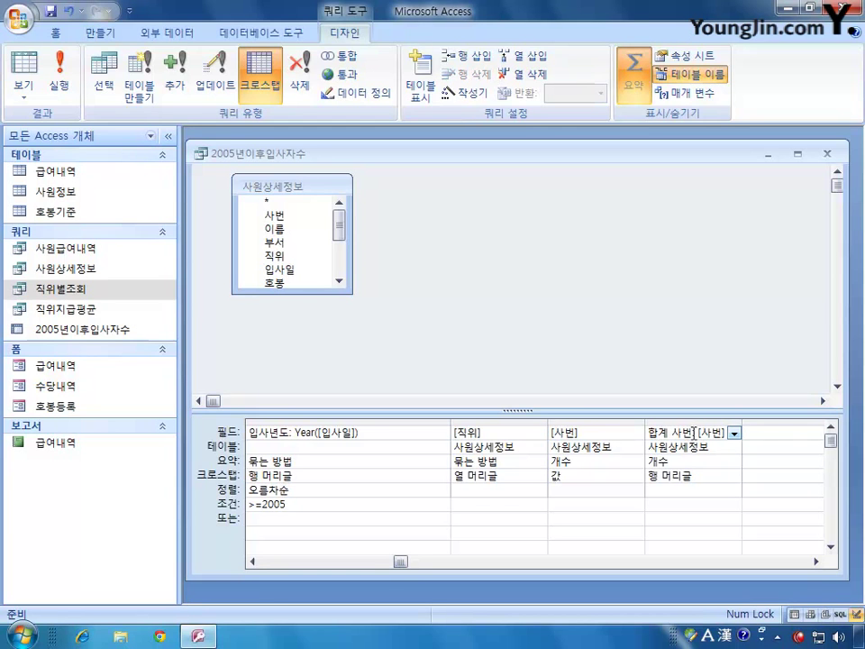
{"action": "left_click_drag", "start_coordinate": [689, 434], "coordinate": [647, 431]}
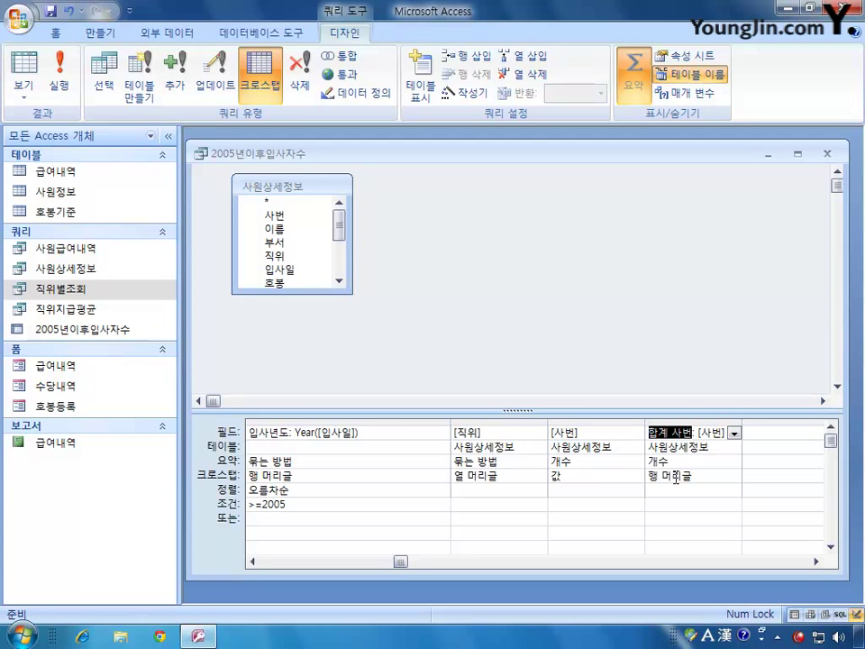
{"action": "key", "text": "Hangul"}
{"action": "type", "text": "전"}
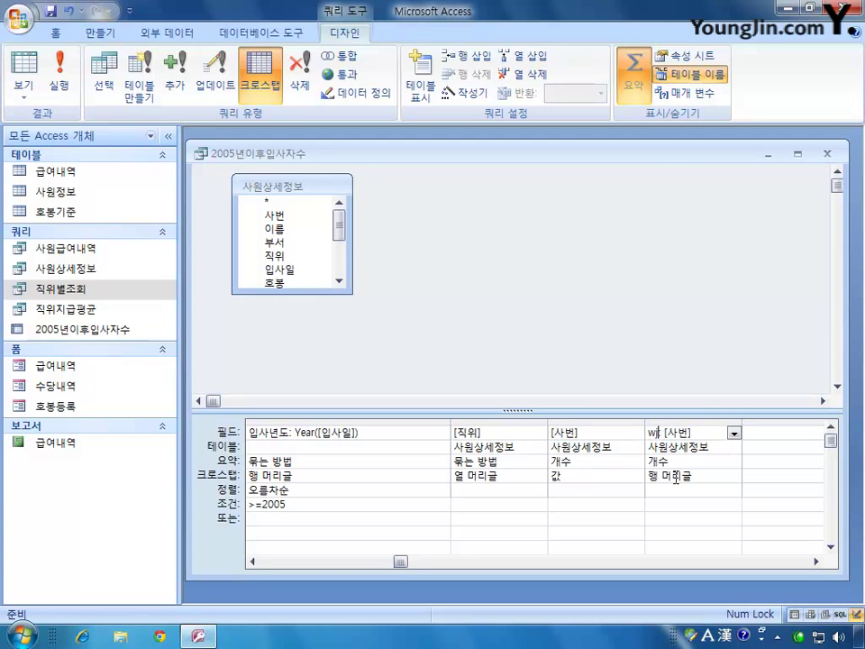
{"action": "type", "text": "체:"}
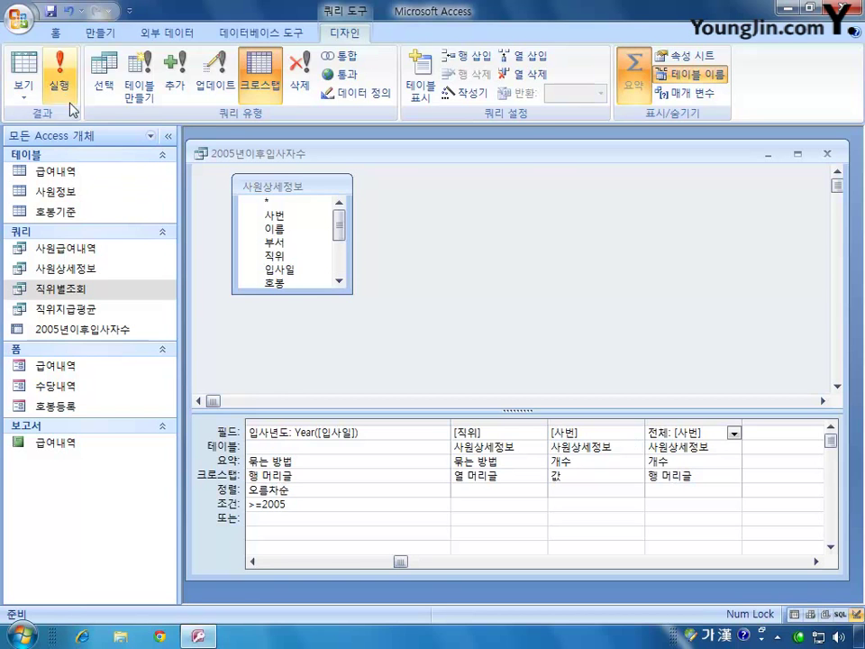
Run the 2005년이후입사자수 query to check its datasheet, and close it without saving the design changes
{"action": "left_click", "coordinate": [59, 72]}
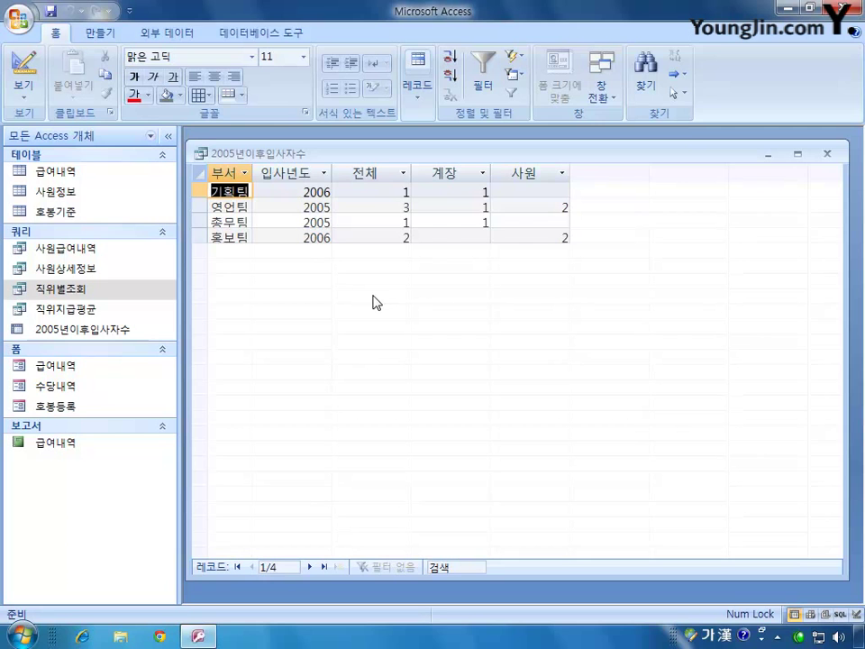
{"action": "left_click", "coordinate": [836, 160]}
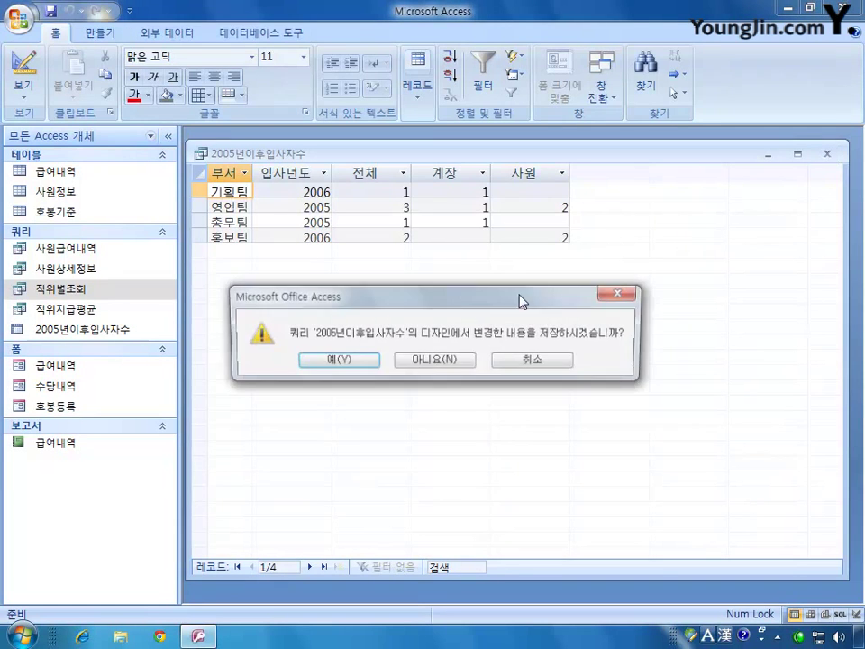
{"action": "left_click", "coordinate": [438, 354]}
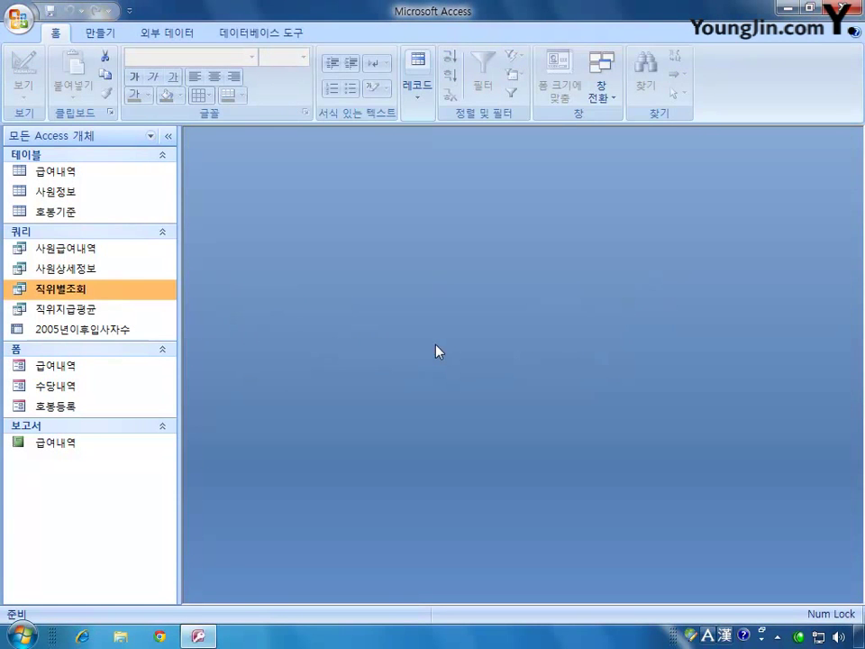
Open the 출제유형3 database and enable its blocked content with the option 이 콘텐츠 사용
{"action": "left_click", "coordinate": [18, 18]}
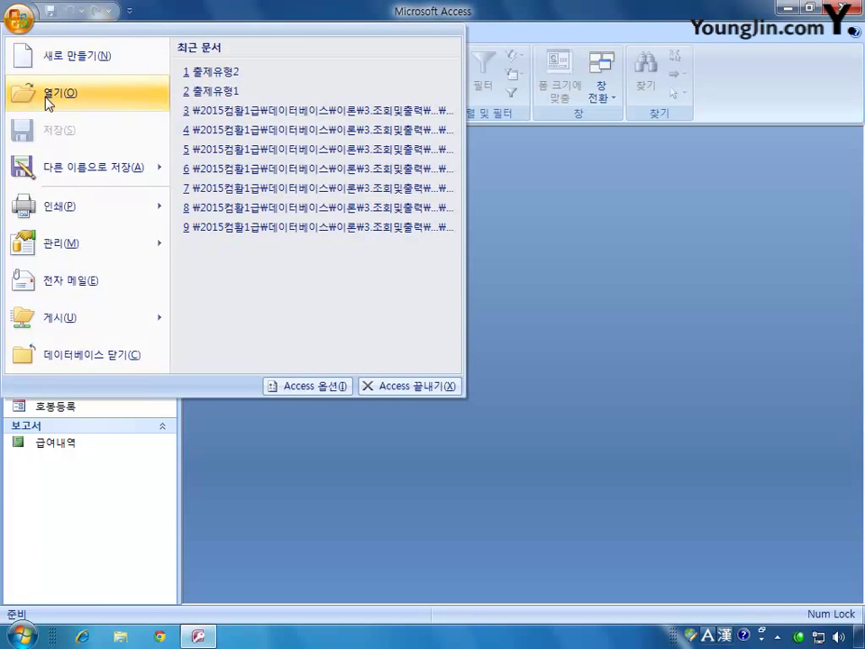
{"action": "left_click", "coordinate": [40, 94]}
{"action": "double_click", "coordinate": [323, 210]}
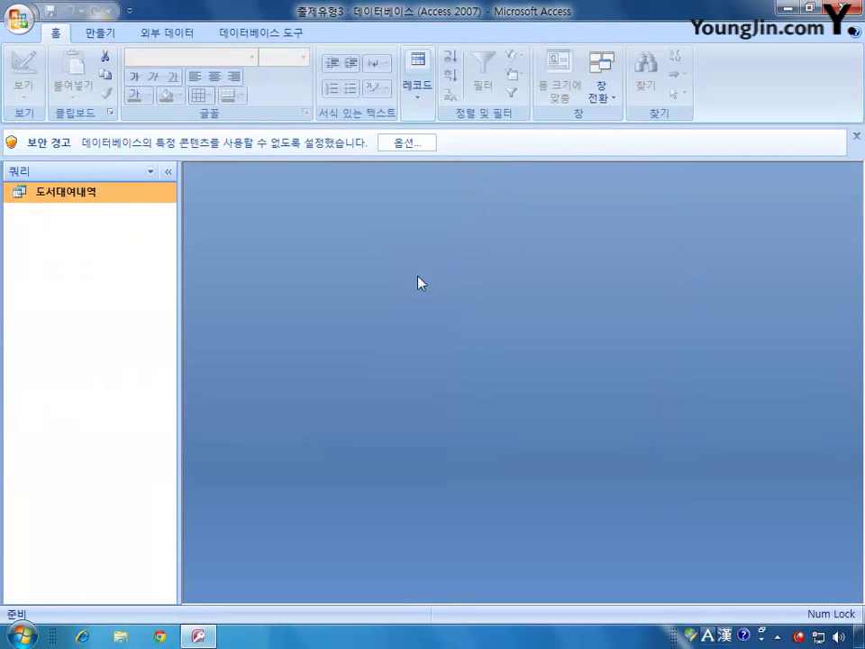
{"action": "left_click", "coordinate": [406, 144]}
{"action": "left_click", "coordinate": [279, 353]}
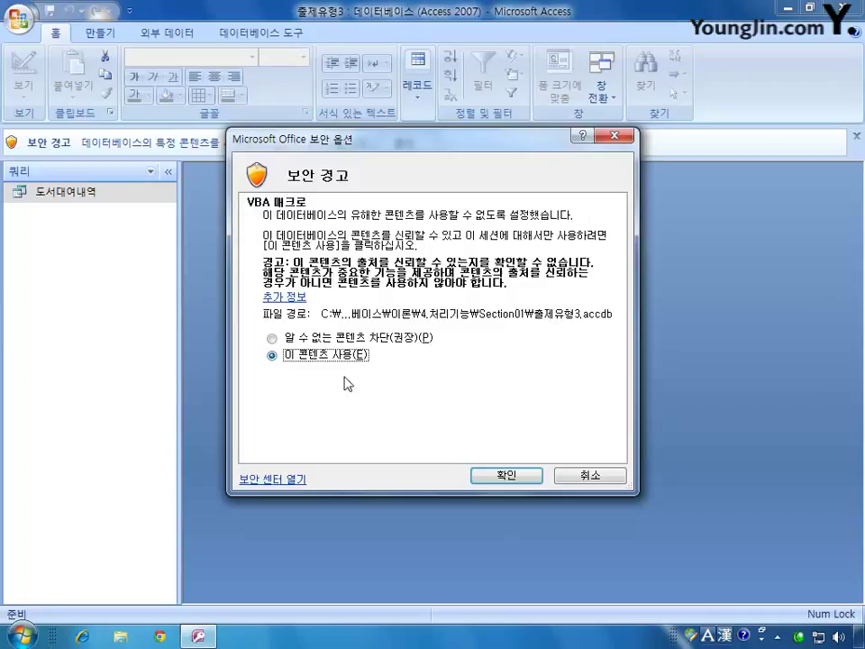
{"action": "left_click", "coordinate": [498, 474]}
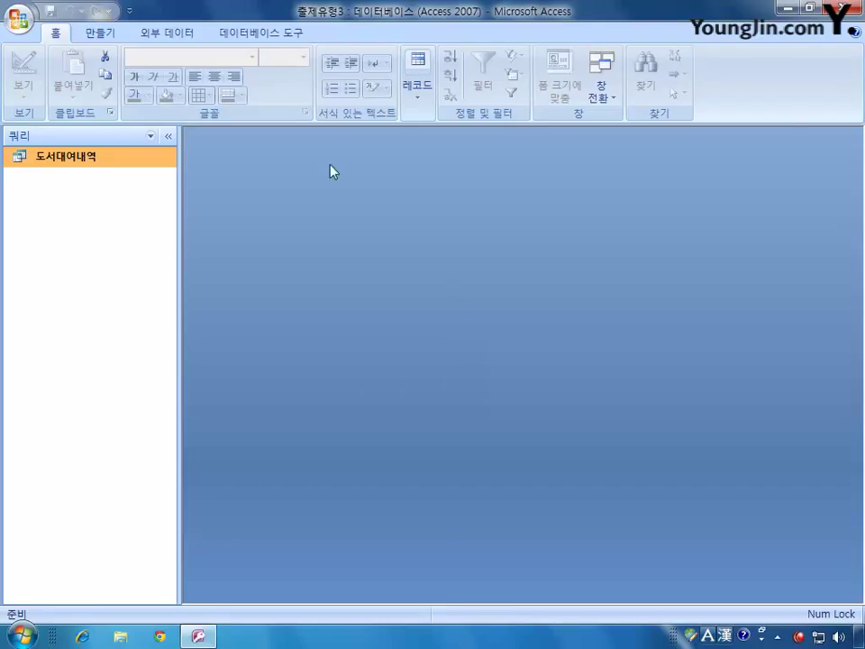
Create a new query in design view with the 도서대여내역 query as its source
{"action": "left_click", "coordinate": [92, 34]}
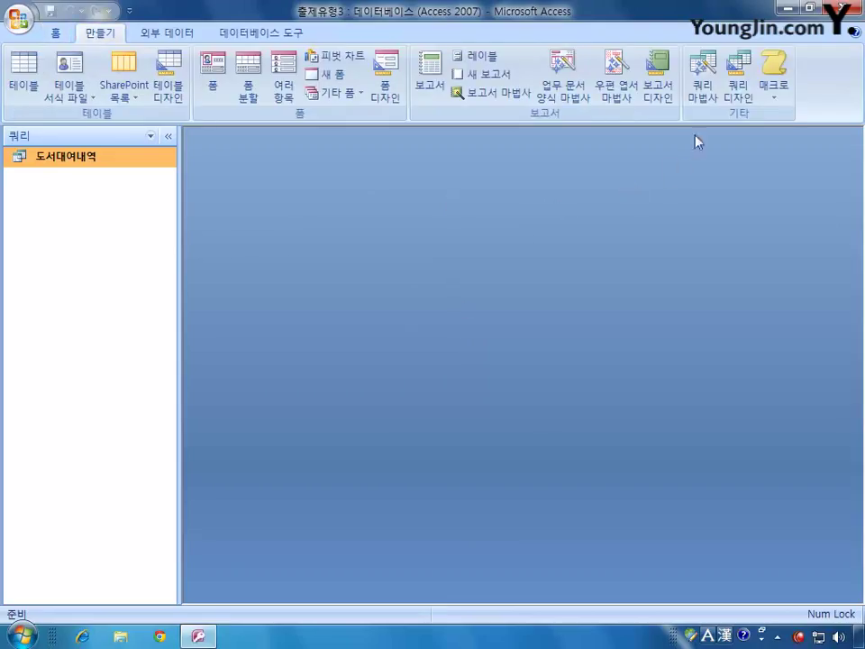
{"action": "left_click", "coordinate": [738, 86]}
{"action": "left_click_drag", "start_coordinate": [395, 353], "coordinate": [447, 263]}
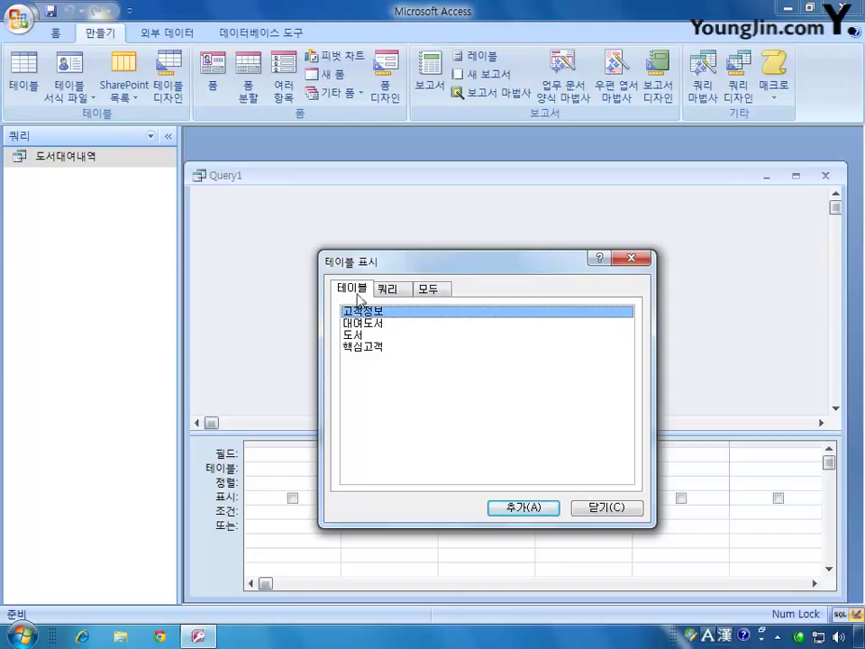
{"action": "left_click", "coordinate": [397, 294]}
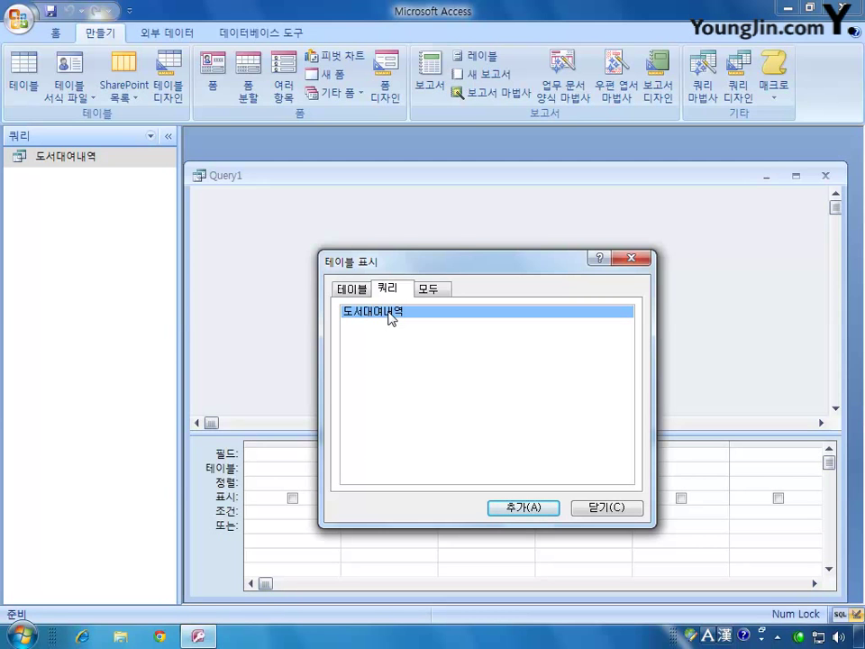
{"action": "left_click", "coordinate": [519, 506]}
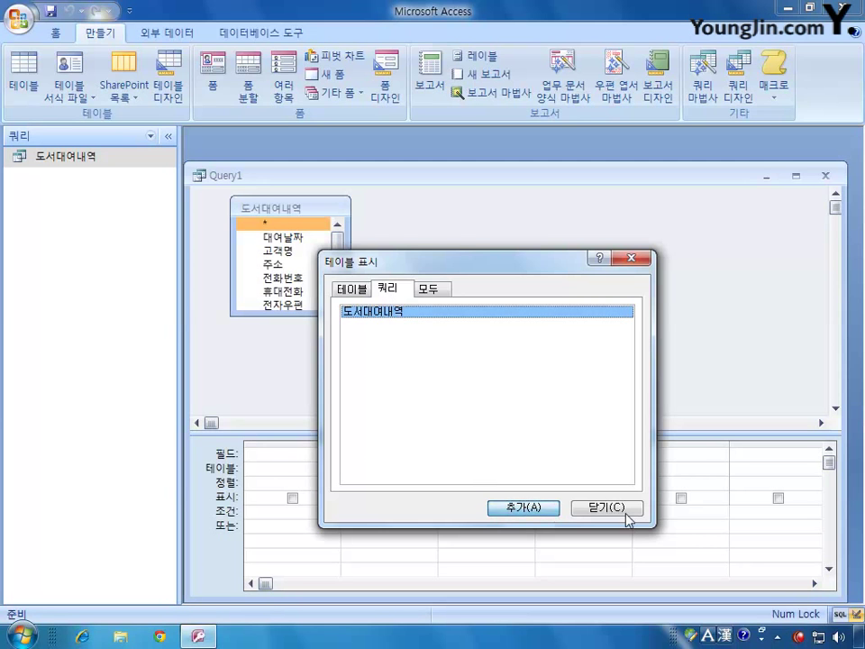
{"action": "left_click", "coordinate": [606, 508]}
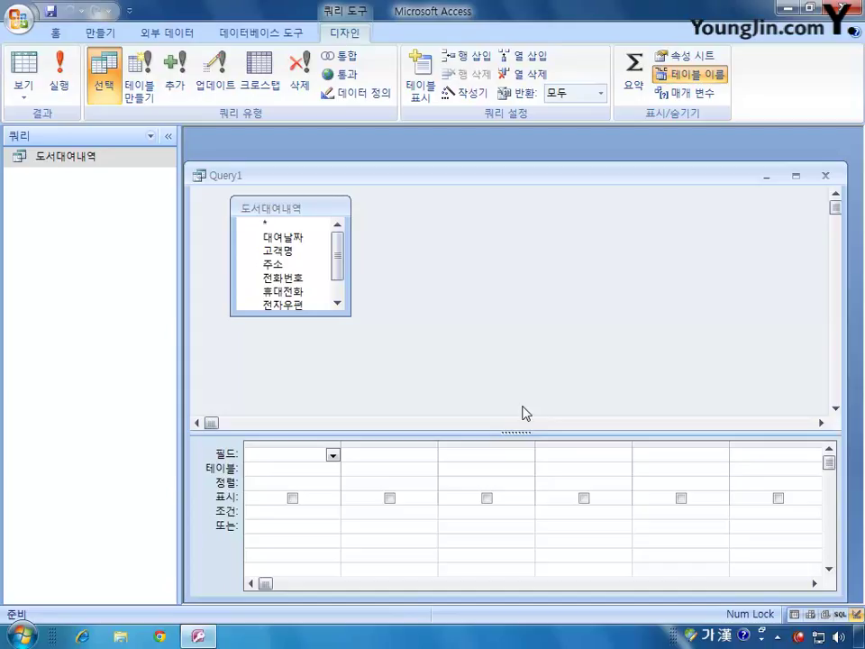
Add the 대여날짜, 고객명 and 대여가격 fields from 도서대여내역 to the query design grid
{"action": "left_click", "coordinate": [313, 252]}
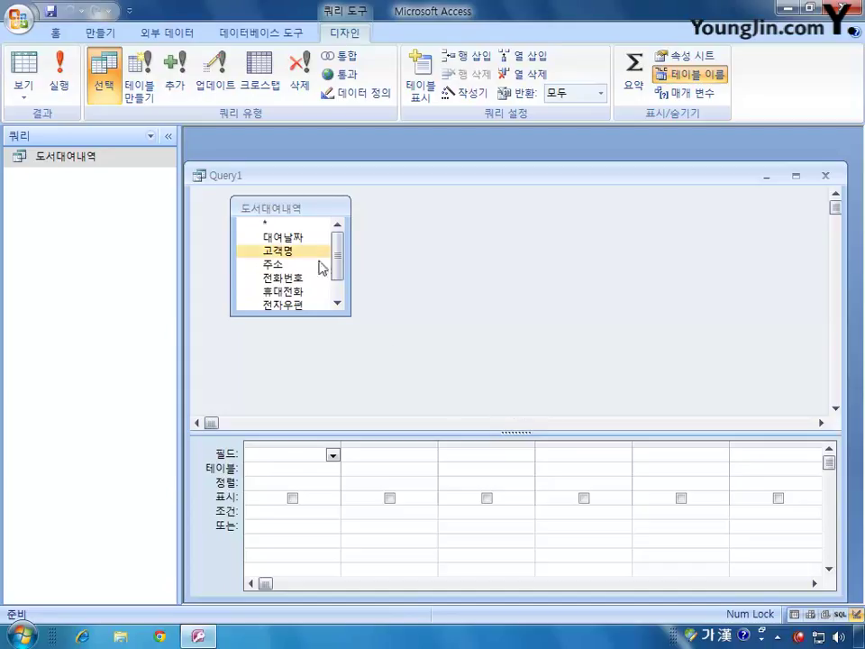
{"action": "left_click", "coordinate": [298, 239]}
{"action": "double_click", "coordinate": [298, 241]}
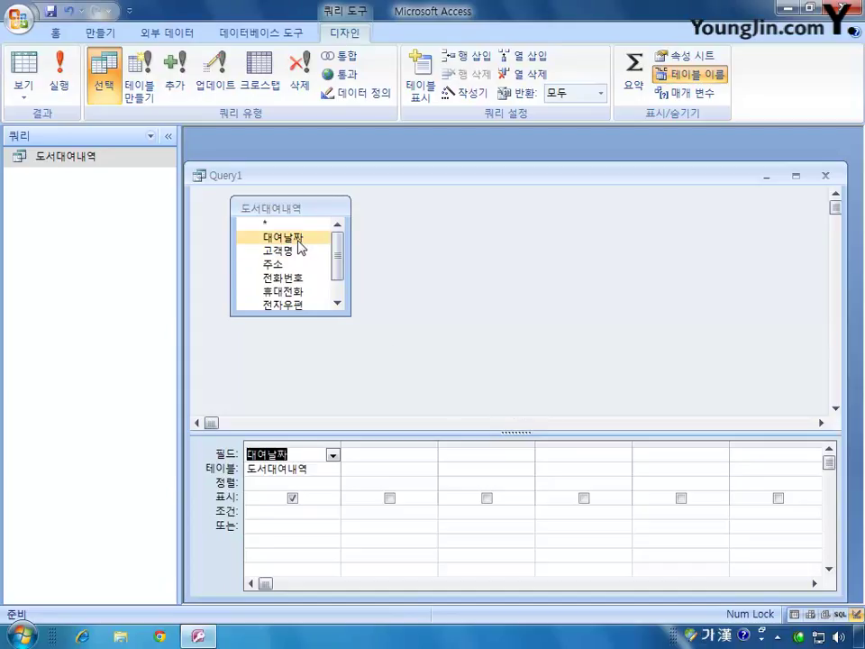
{"action": "left_click", "coordinate": [300, 263]}
{"action": "double_click", "coordinate": [297, 252]}
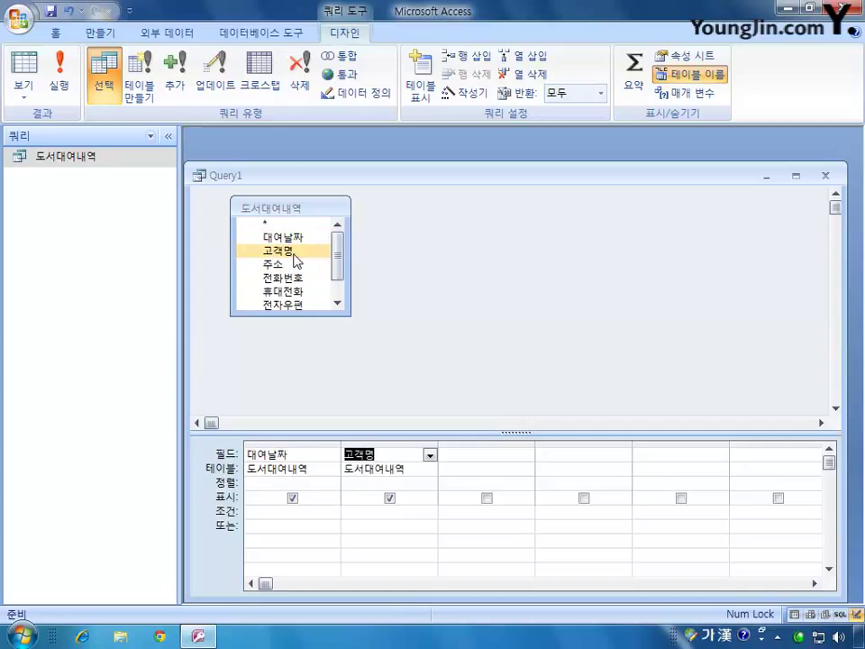
{"action": "left_click_drag", "start_coordinate": [338, 267], "coordinate": [339, 289]}
{"action": "double_click", "coordinate": [303, 304]}
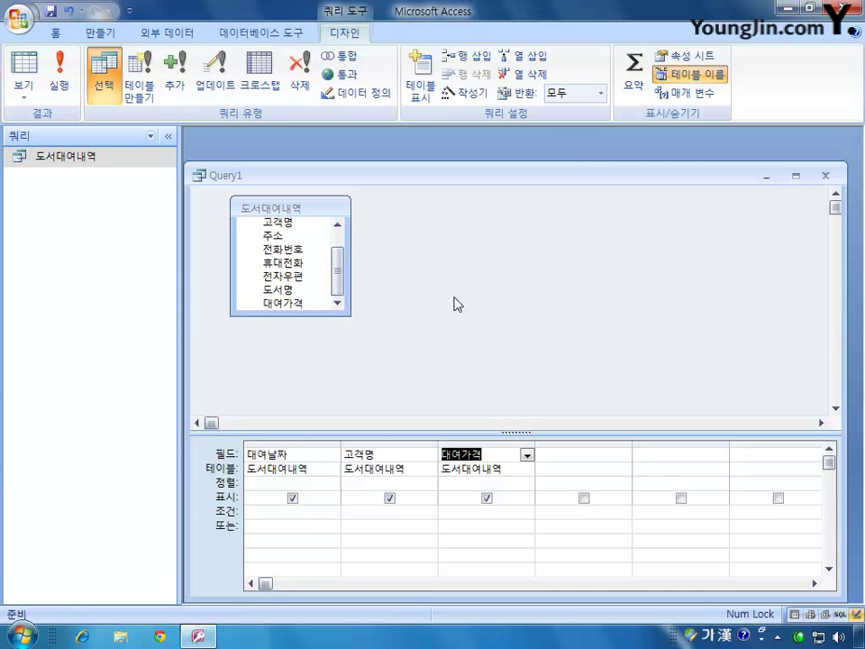
Show the 요약 row in the query grid, and set 고객명 to 개수 and 대여가격 to 합계
{"action": "left_click", "coordinate": [634, 77]}
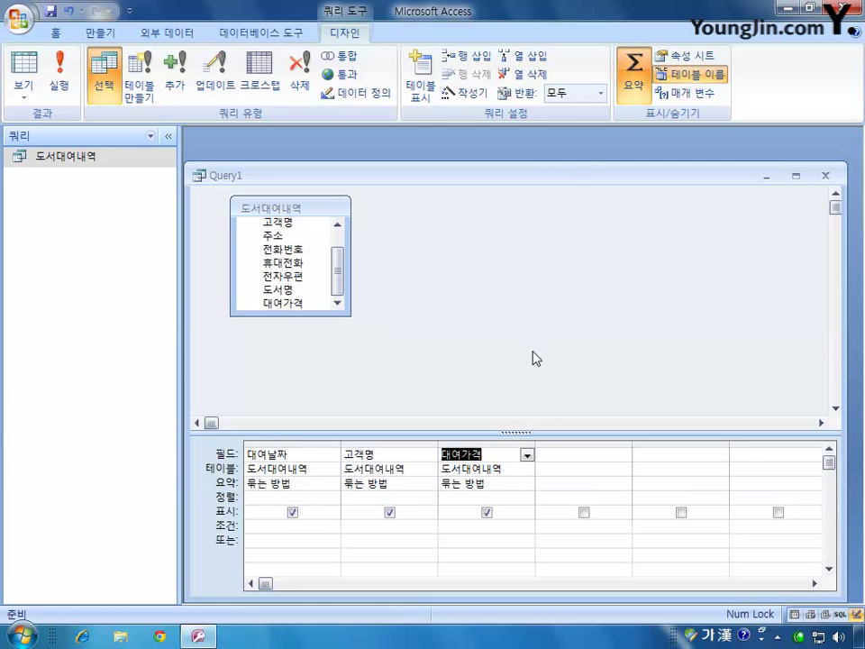
{"action": "left_click", "coordinate": [403, 483]}
{"action": "left_click", "coordinate": [431, 485]}
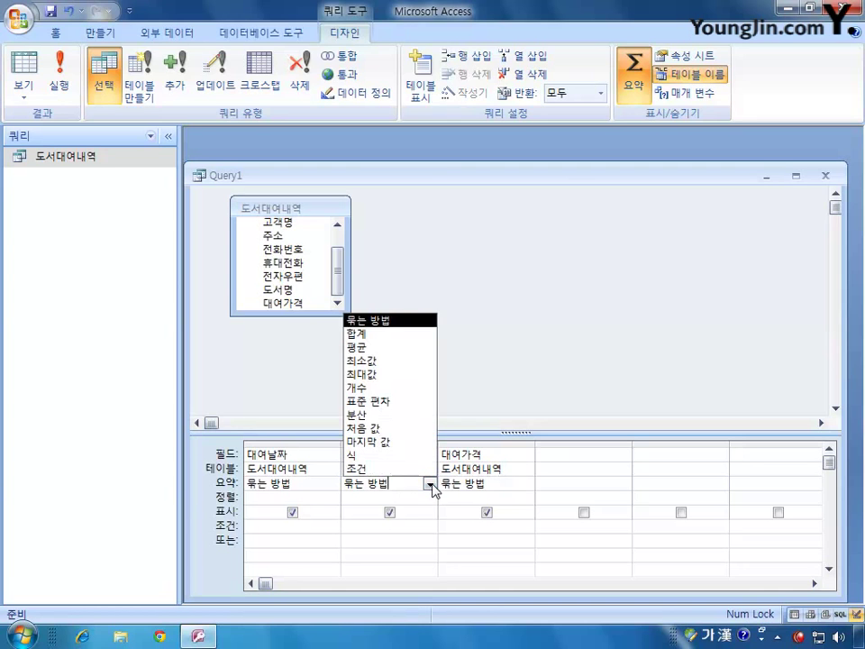
{"action": "left_click", "coordinate": [403, 391]}
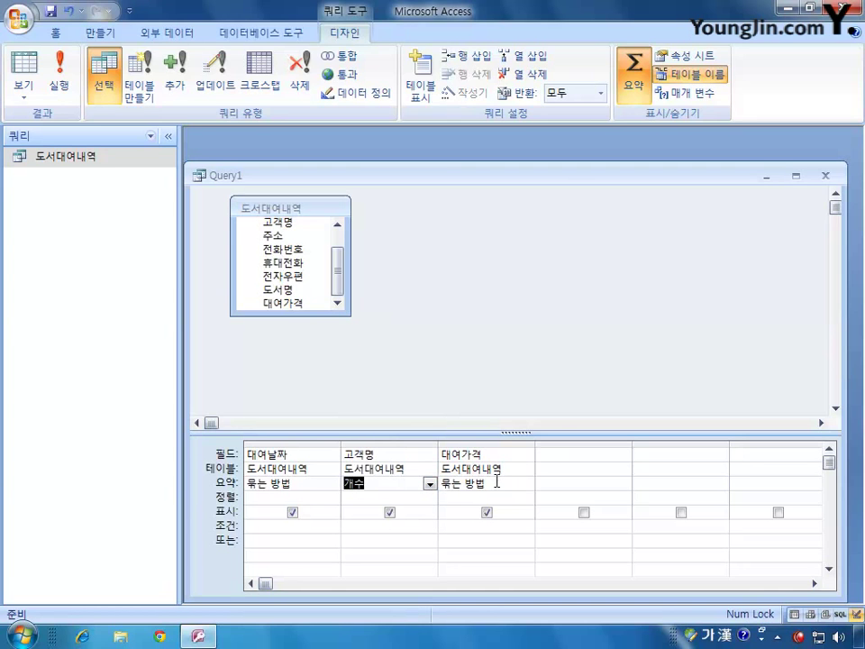
{"action": "left_click", "coordinate": [496, 482]}
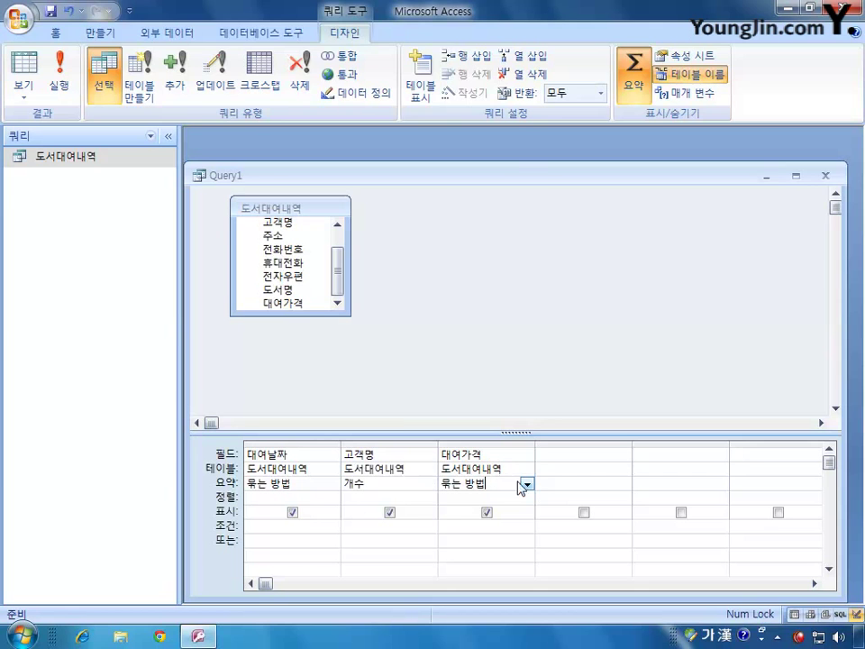
{"action": "left_click", "coordinate": [527, 484]}
{"action": "left_click", "coordinate": [496, 332]}
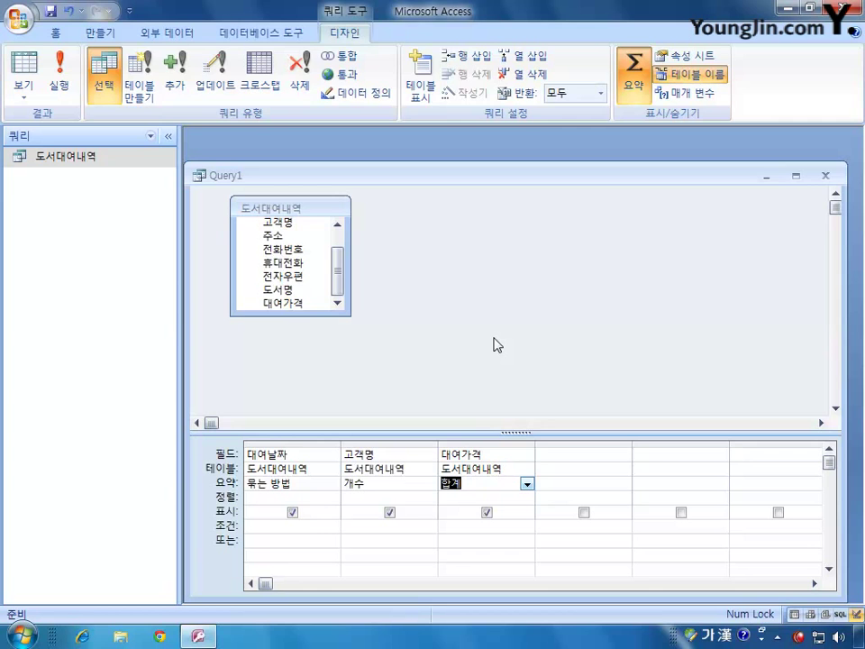
Set the sort order of the 대여날짜 column to 오름차순
{"action": "left_click", "coordinate": [298, 497]}
{"action": "left_click", "coordinate": [331, 497]}
{"action": "left_click", "coordinate": [320, 511]}
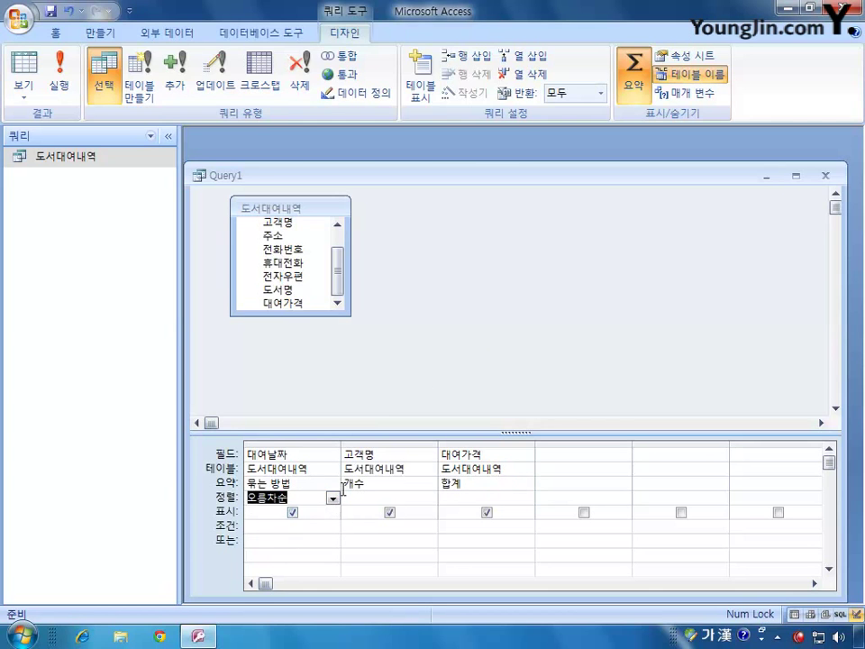
Give the 고객명 column the caption 대여횟수 and the 대여가격 column the caption 대여금액
{"action": "left_click", "coordinate": [348, 455]}
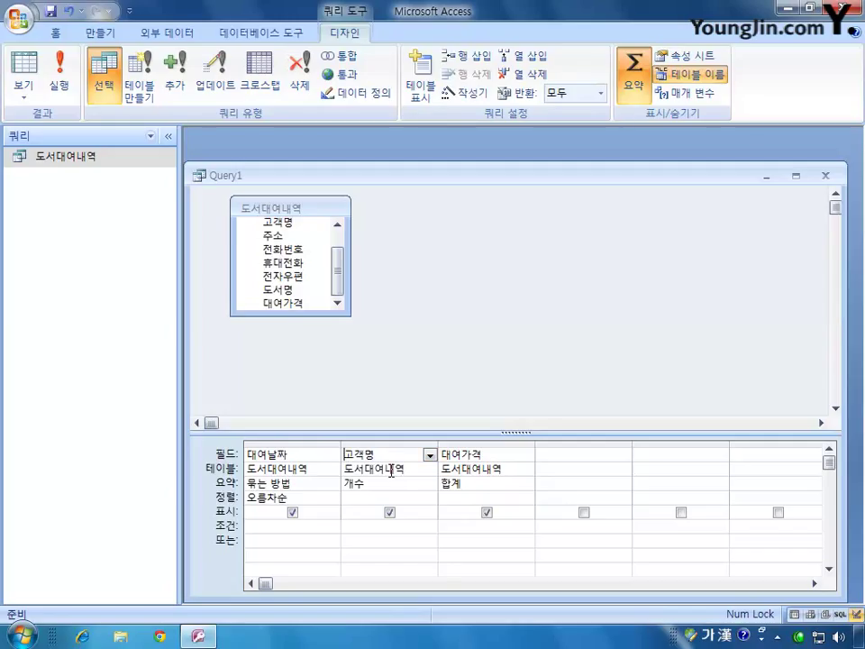
{"action": "type", "text": "고여횟수"}
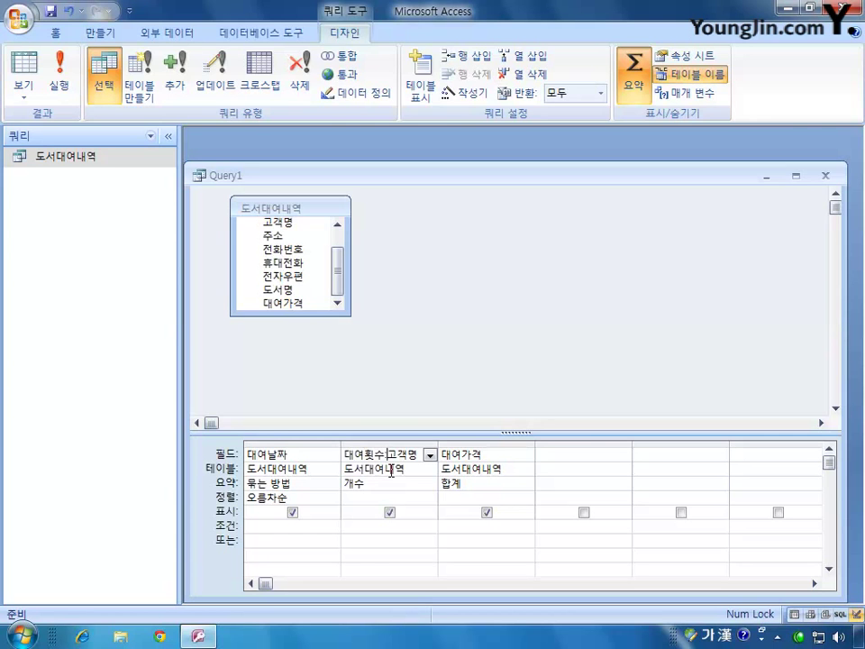
{"action": "type", "text": ":"}
{"action": "left_click", "coordinate": [477, 454]}
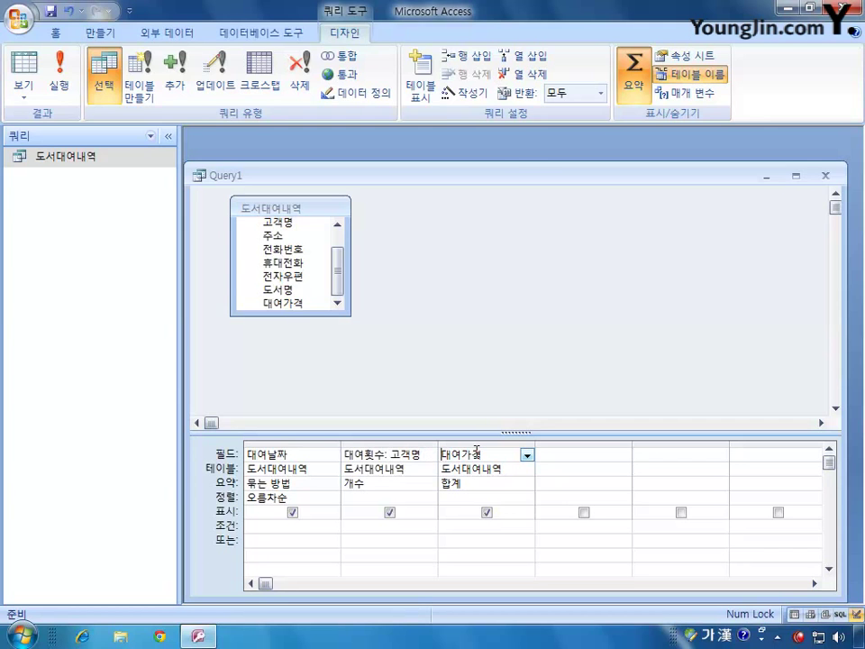
{"action": "type", "text": "대여금액:"}
Widen the 대여날짜 column and give it the criterion between #2006-07-01# and #2006-07-31#
{"action": "left_click", "coordinate": [257, 525]}
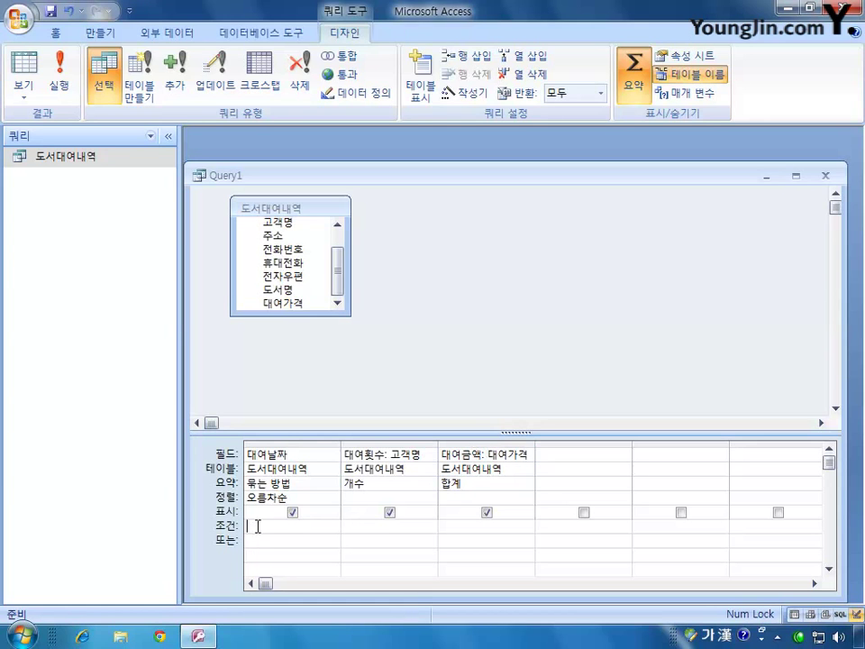
{"action": "left_click_drag", "start_coordinate": [341, 445], "coordinate": [459, 449]}
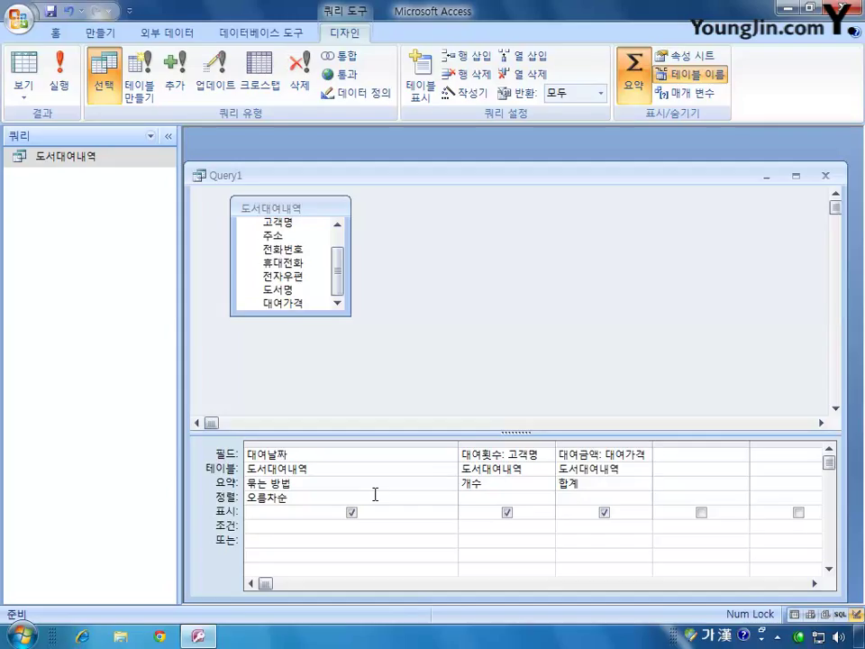
{"action": "key", "text": "Hangul"}
{"action": "type", "text": "between"}
{"action": "type", "text": "2006-"}
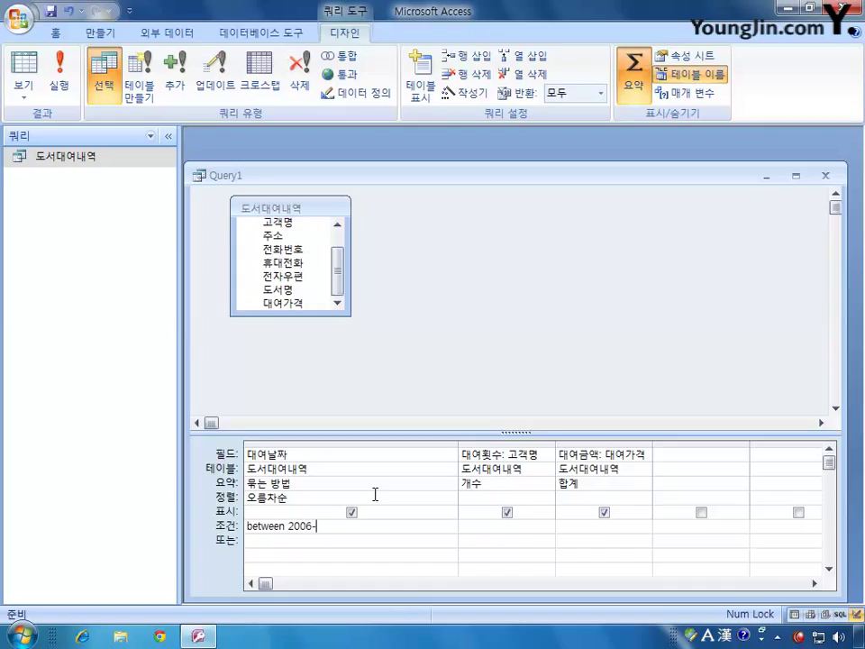
{"action": "type", "text": "07-01"}
{"action": "key", "text": "Left"}
{"action": "key", "text": "Left"}
{"action": "key", "text": "Left"}
{"action": "key", "text": "Left"}
{"action": "key", "text": "Left"}
{"action": "key", "text": "Left"}
{"action": "key", "text": "Left"}
{"action": "key", "text": "Left"}
{"action": "key", "text": "Left"}
{"action": "type", "text": "#"}
{"action": "key", "text": "Right"}
{"action": "key", "text": "Right"}
{"action": "key", "text": "Right"}
{"action": "key", "text": "Right"}
{"action": "key", "text": "Right"}
{"action": "key", "text": "Right"}
{"action": "key", "text": "Right"}
{"action": "key", "text": "Right"}
{"action": "key", "text": "Right"}
{"action": "key", "text": "Right"}
{"action": "type", "text": "# and ##"}
{"action": "key", "text": "Left"}
{"action": "type", "text": "2006-07-31"}
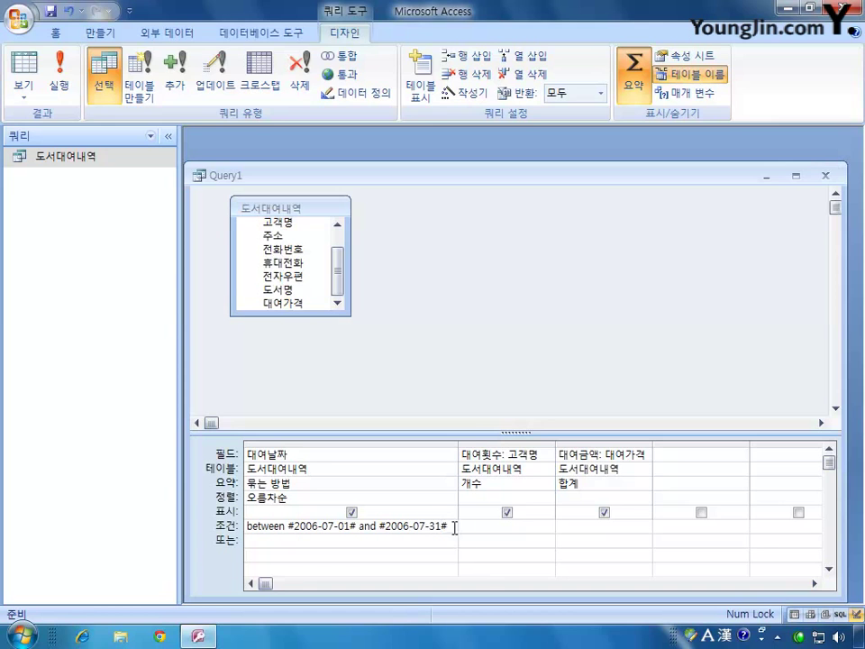
Close and save the query as 대여날짜별현황, and open it briefly to check its results
{"action": "left_click", "coordinate": [827, 177]}
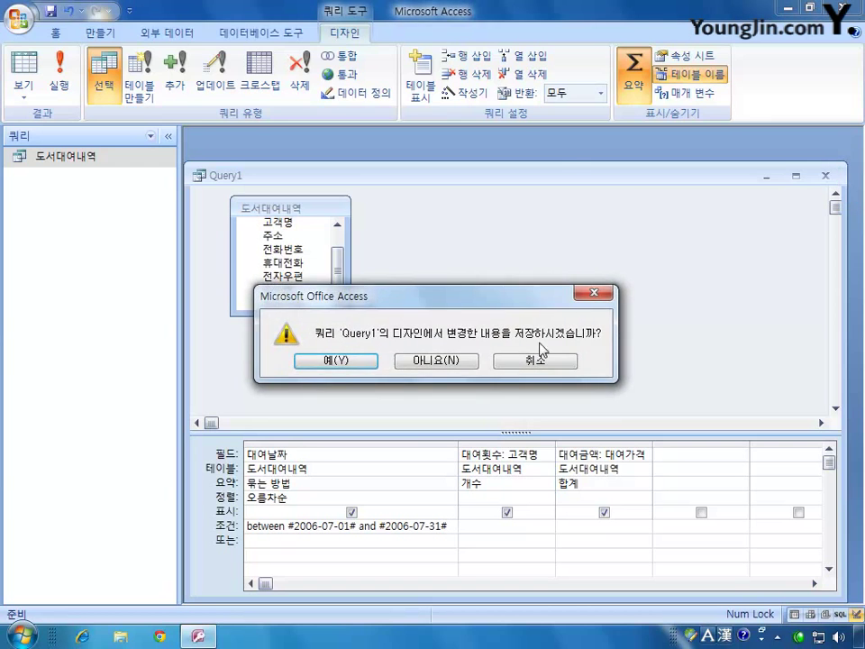
{"action": "left_click", "coordinate": [339, 359]}
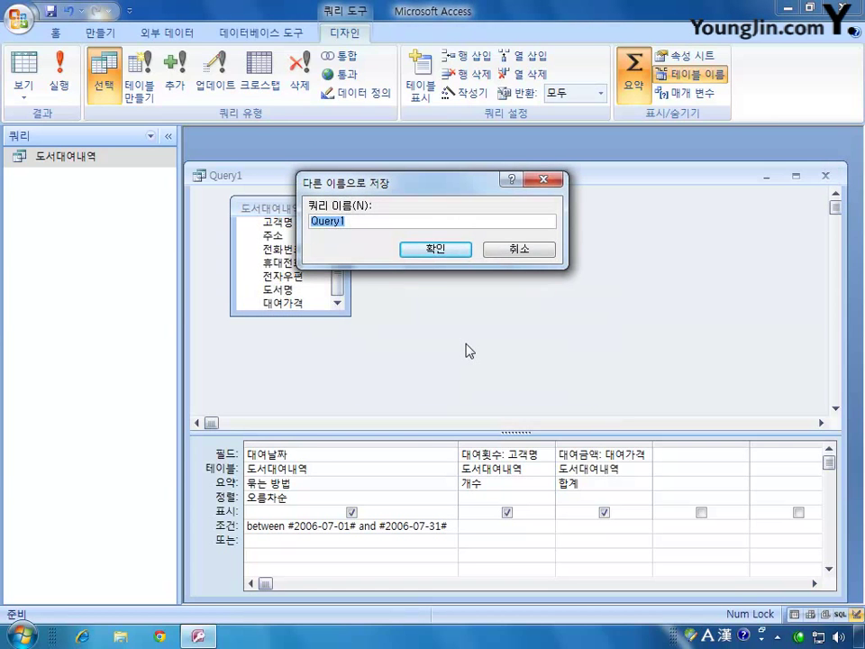
{"action": "type", "text": "대여날자별현황"}
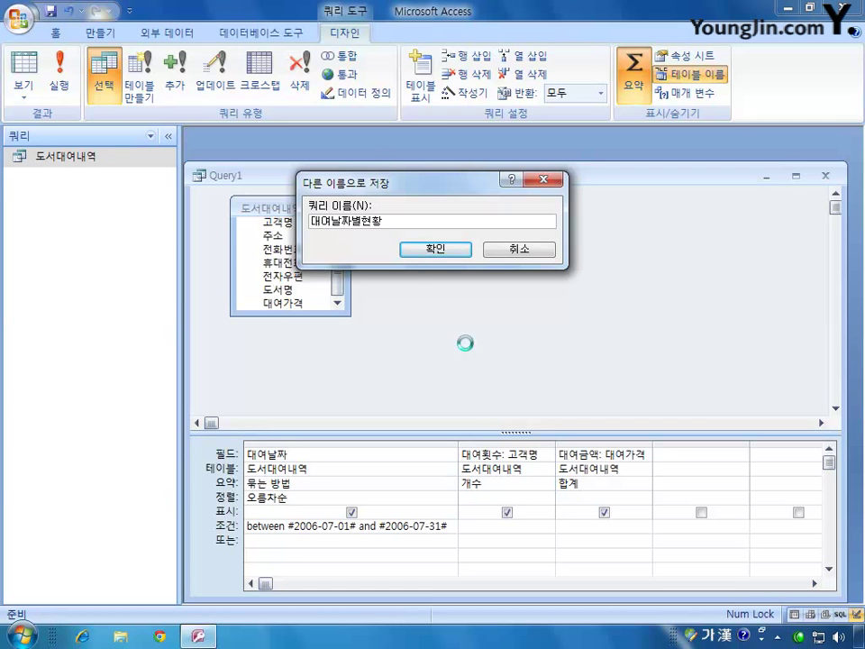
{"action": "key", "text": "Return"}
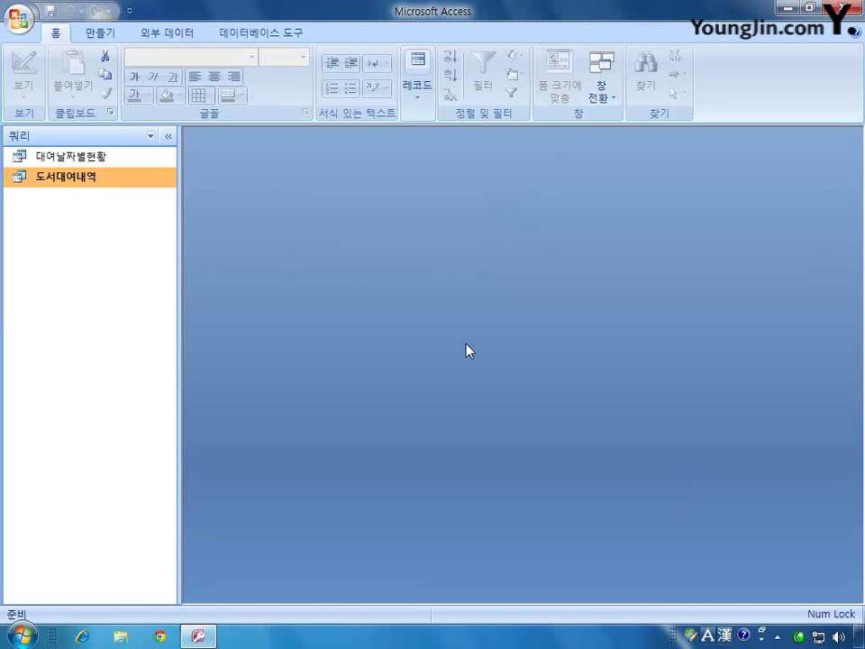
{"action": "double_click", "coordinate": [119, 161]}
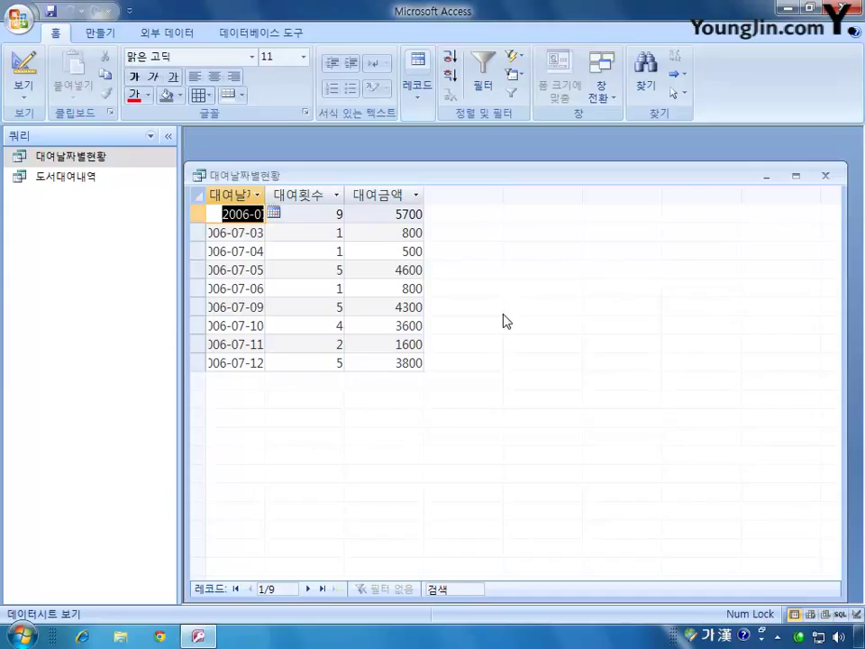
{"action": "left_click", "coordinate": [824, 177]}
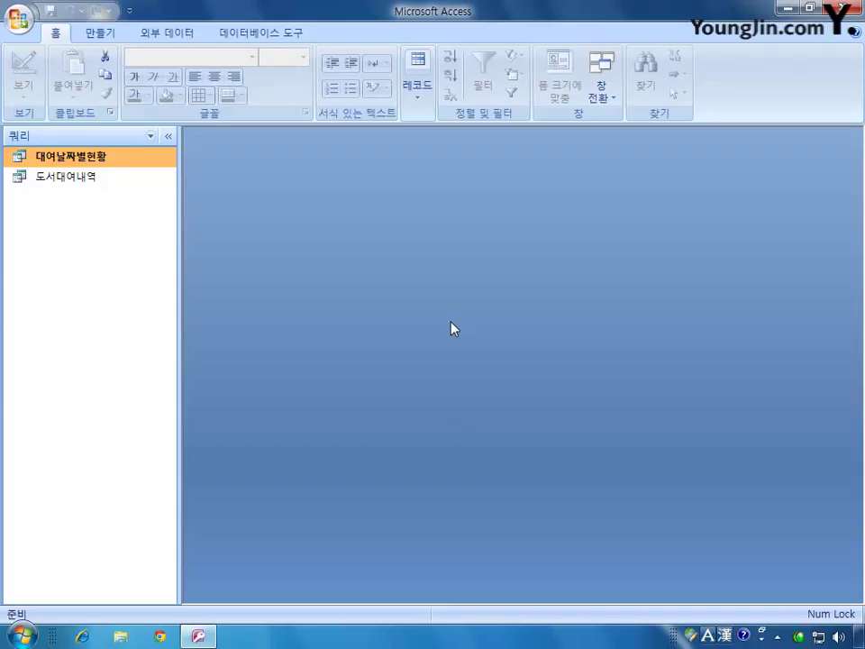
Start a find-duplicates query with the wizard (중복 데이터 검색 쿼리 마법사), based on the 고객정보 table
{"action": "left_click", "coordinate": [106, 36]}
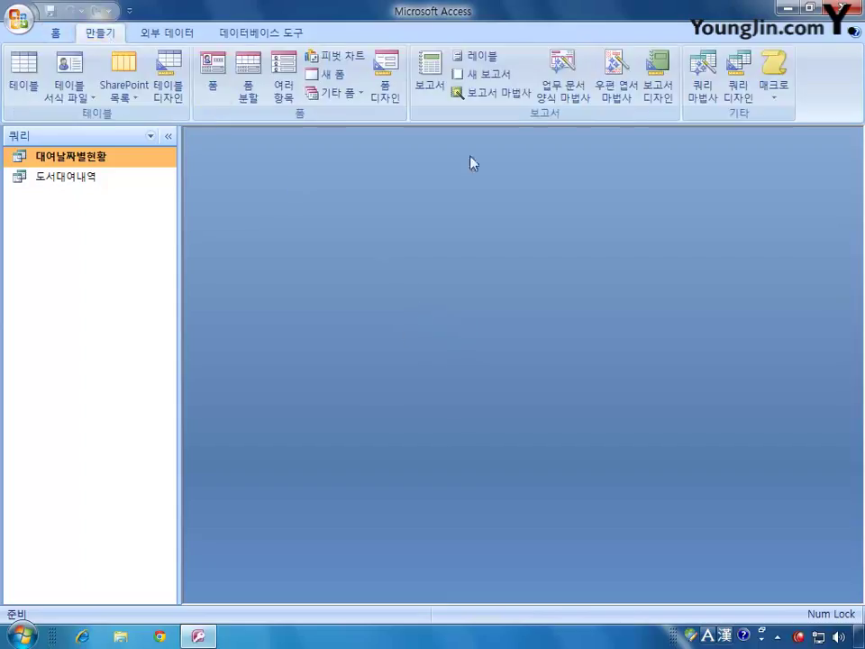
{"action": "left_click", "coordinate": [703, 90]}
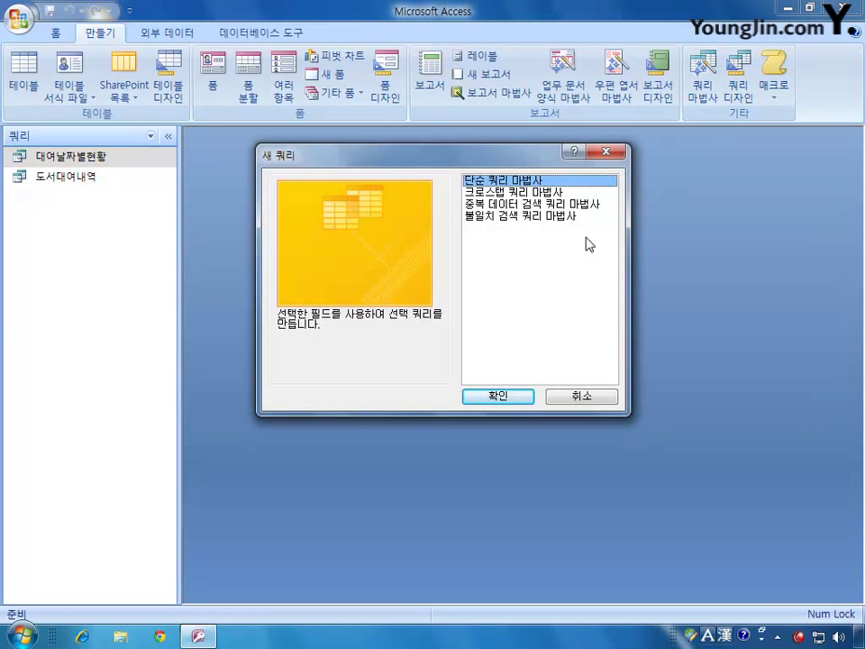
{"action": "left_click", "coordinate": [532, 205]}
{"action": "left_click", "coordinate": [518, 397]}
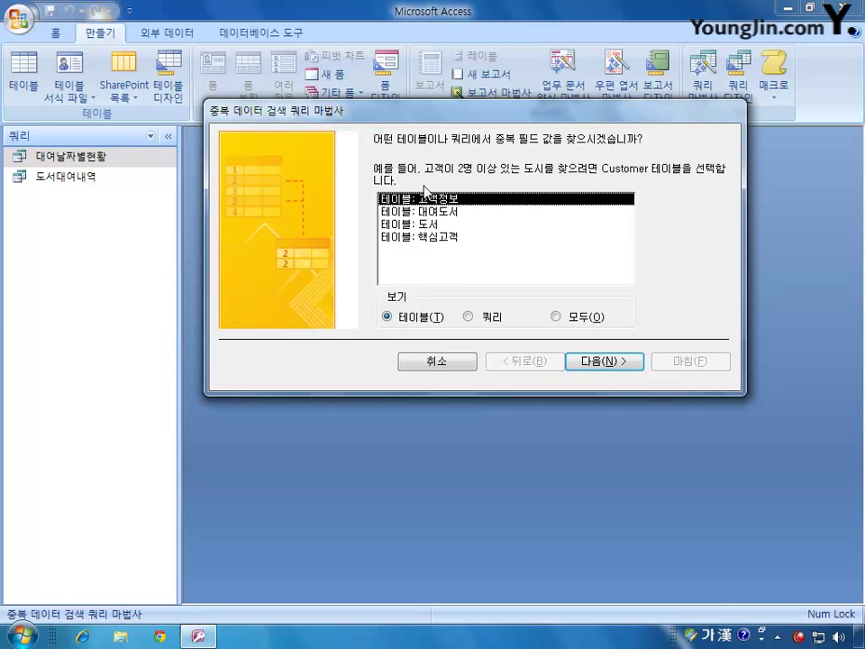
{"action": "left_click", "coordinate": [605, 362]}
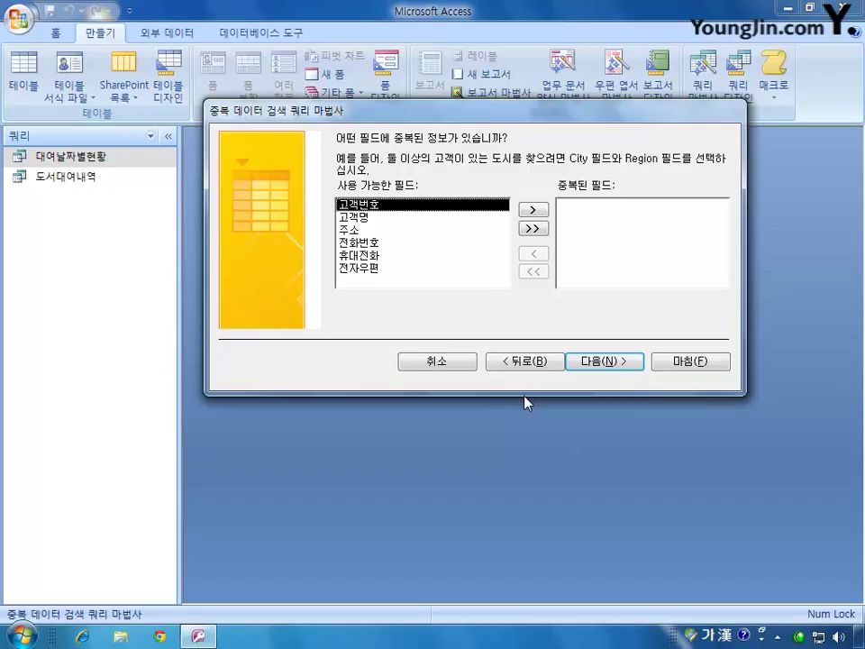
Choose 전화번호 as the field to check for duplicate values
{"action": "left_click", "coordinate": [394, 243]}
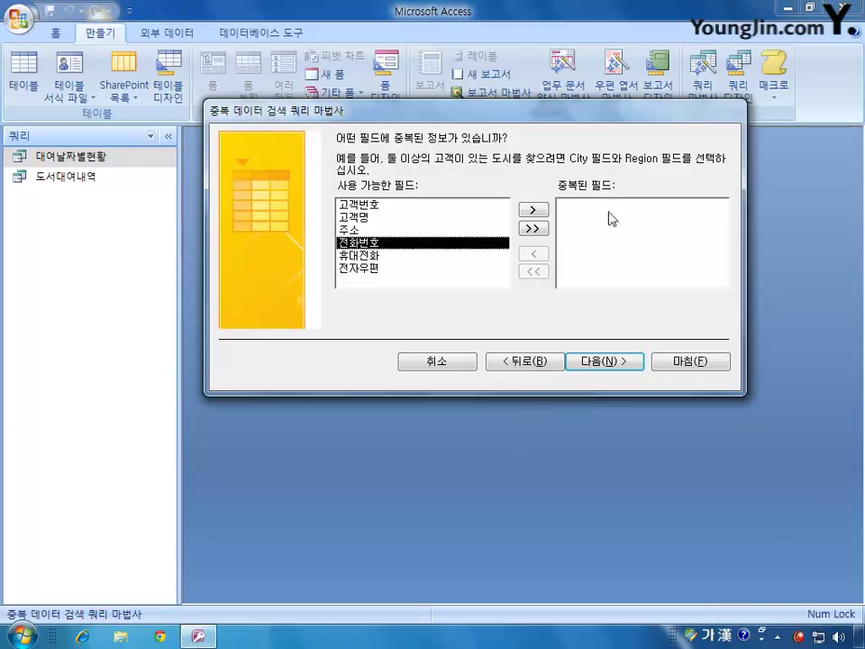
{"action": "left_click", "coordinate": [534, 211]}
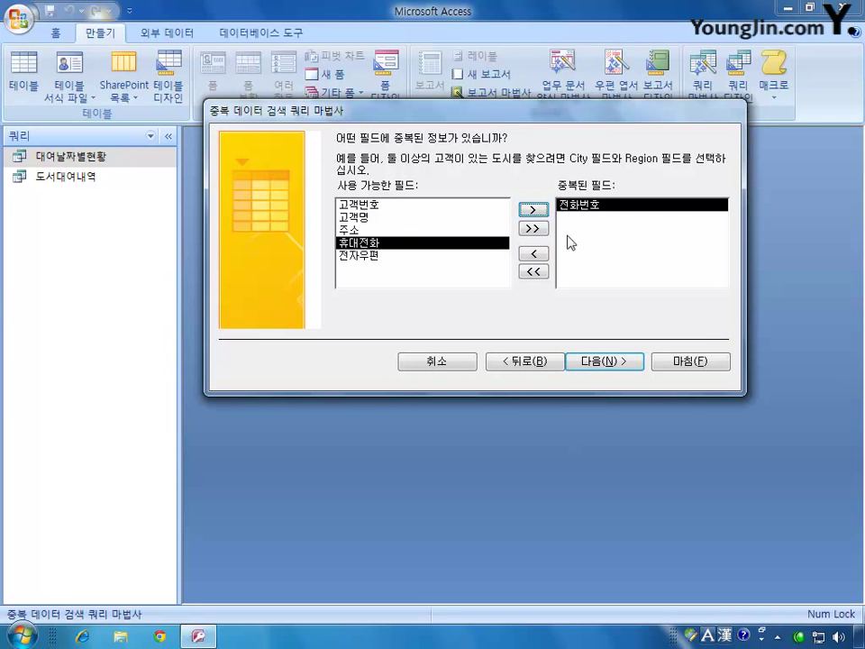
{"action": "left_click", "coordinate": [611, 364]}
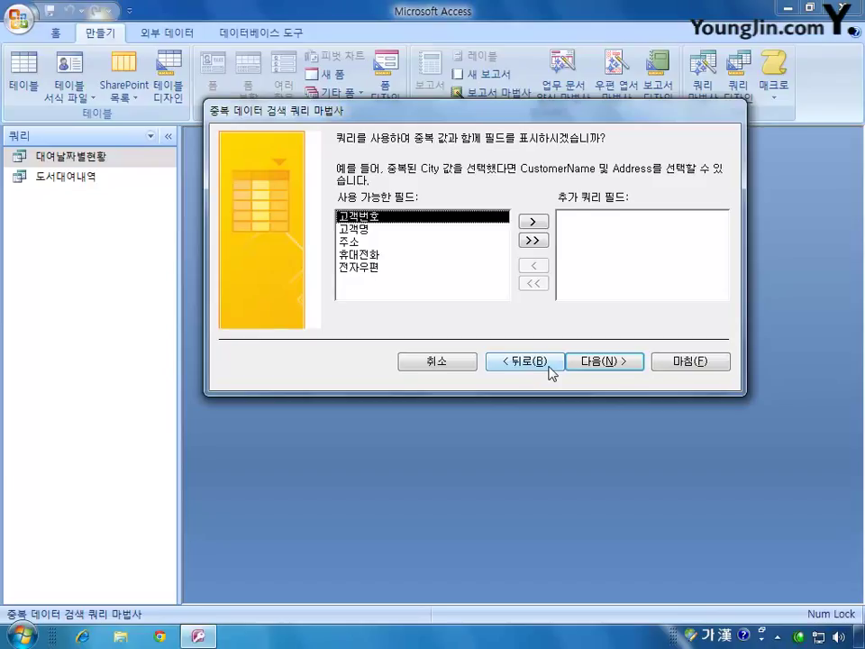
Include 고객번호, 고객명 and 전자우편 as additional fields of the duplicates query
{"action": "double_click", "coordinate": [377, 220]}
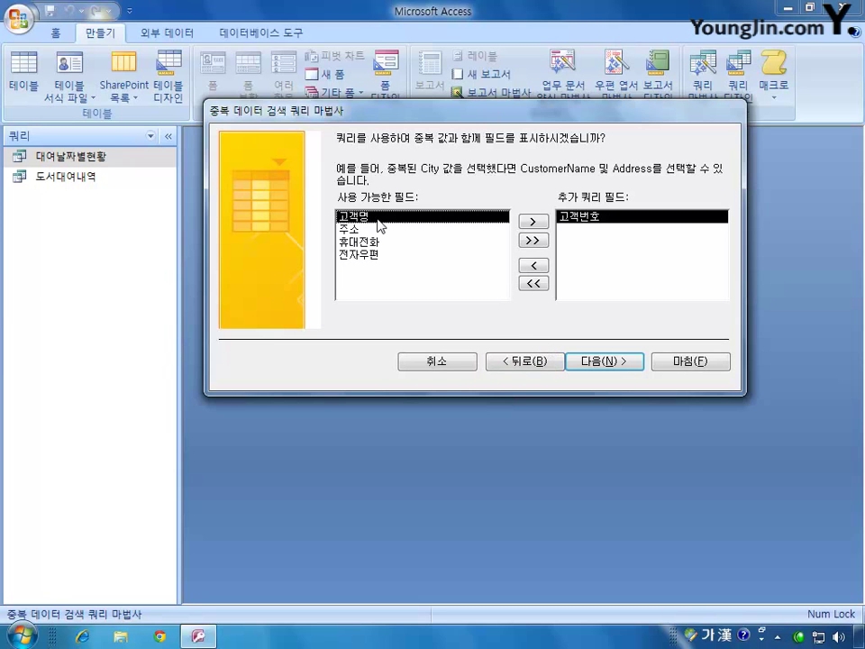
{"action": "double_click", "coordinate": [398, 221]}
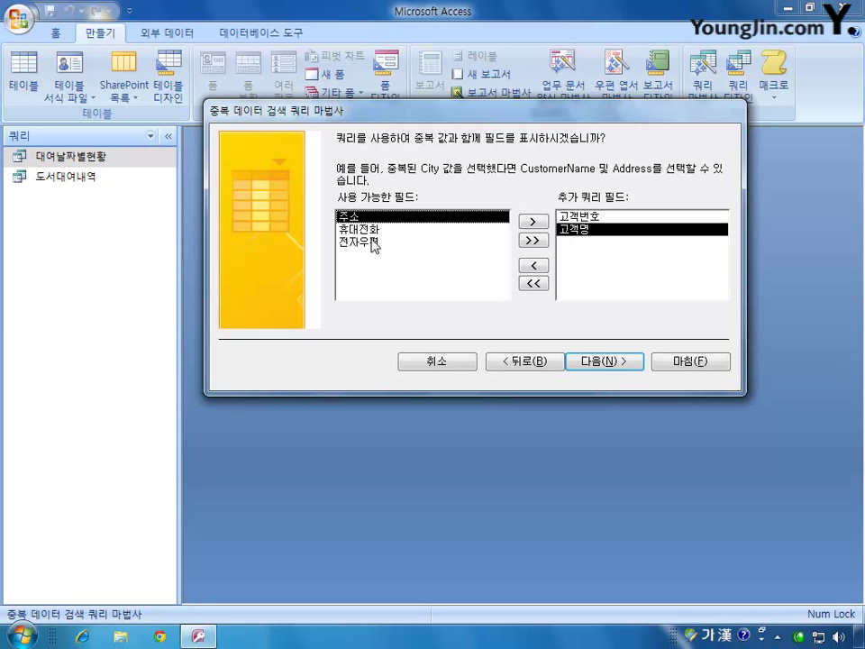
{"action": "double_click", "coordinate": [397, 241]}
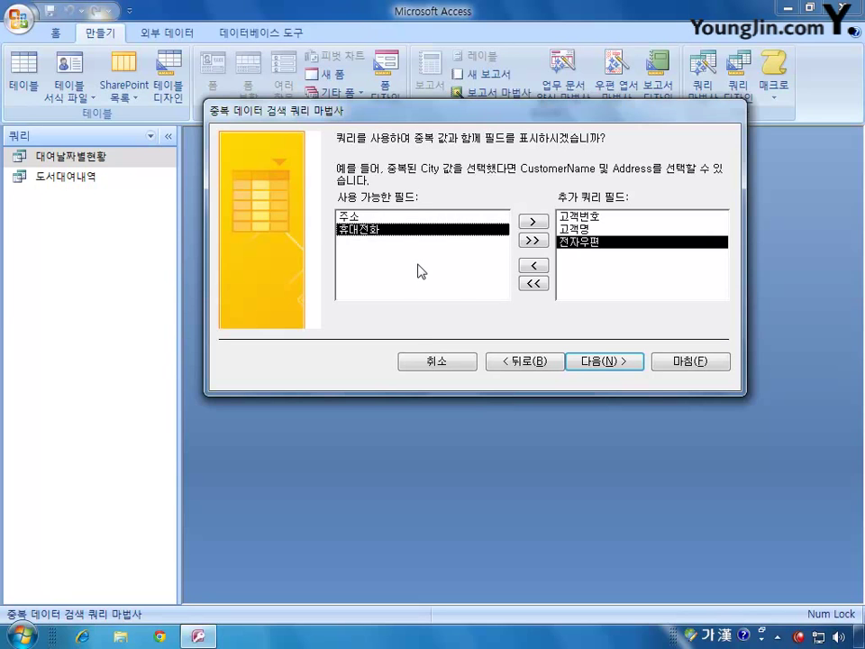
{"action": "left_click", "coordinate": [612, 362]}
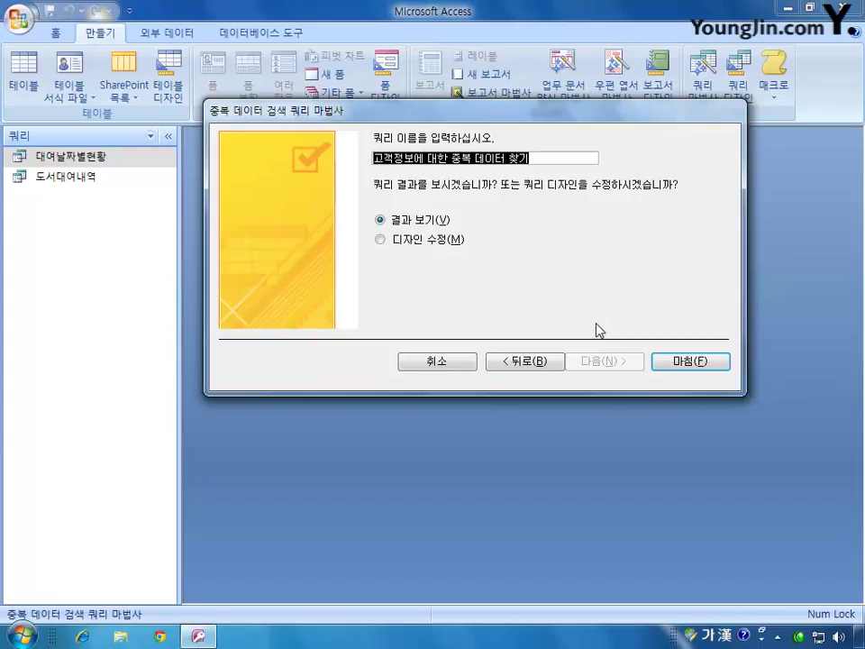
Name the duplicates query 전화번호중복고개, finish the wizard to view the results, and close the datasheet
{"action": "type", "text": "전화번호중복"}
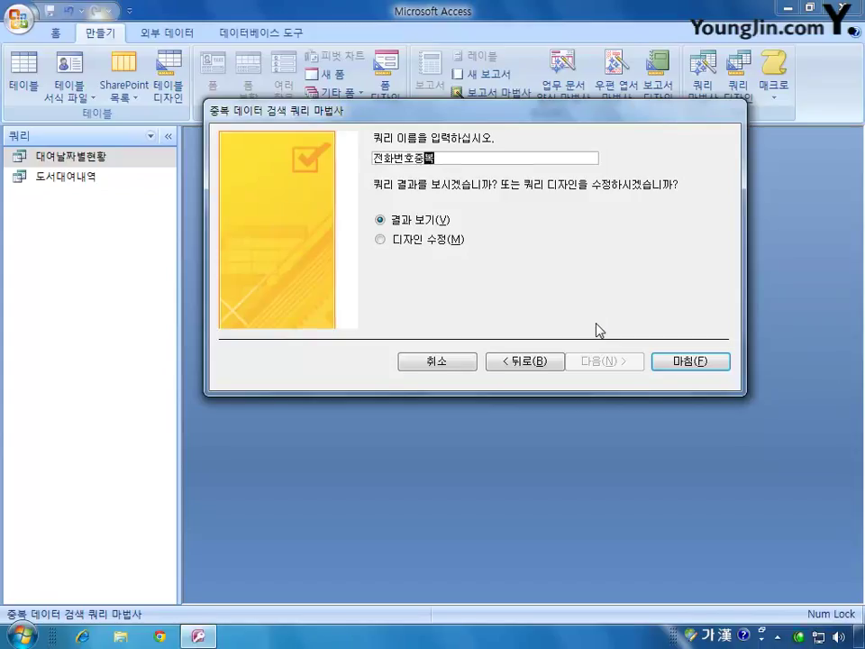
{"action": "type", "text": "고개"}
{"action": "key", "text": "Return"}
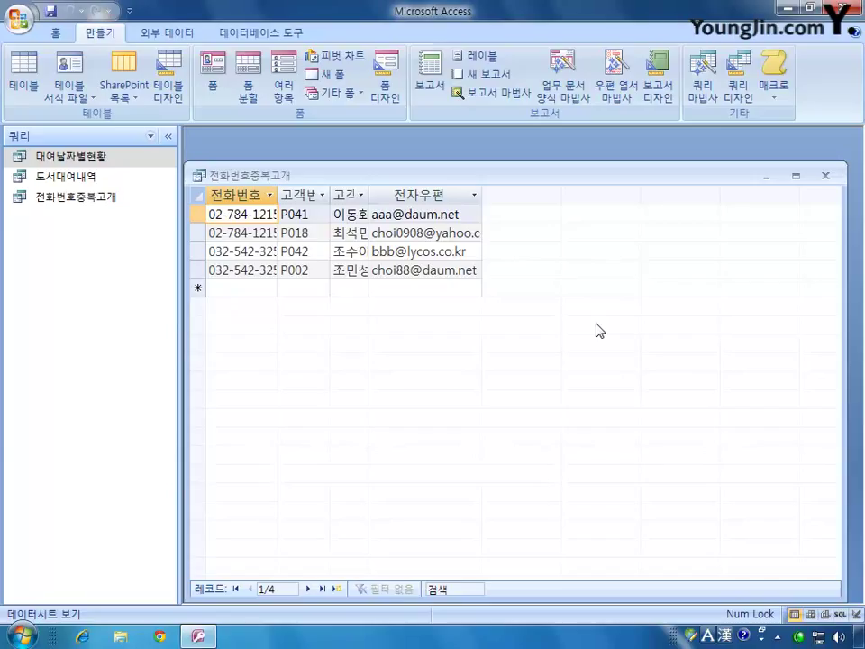
{"action": "left_click", "coordinate": [824, 176]}
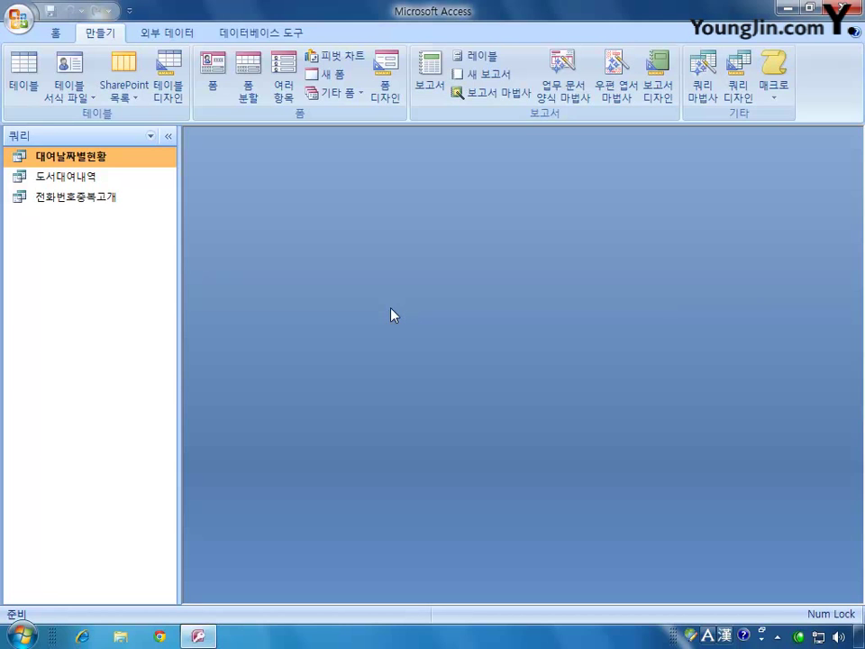
List all Access objects in the navigation pane and open the 대여도서 table with its 고객번호 column widened to fit
{"action": "left_click", "coordinate": [150, 137]}
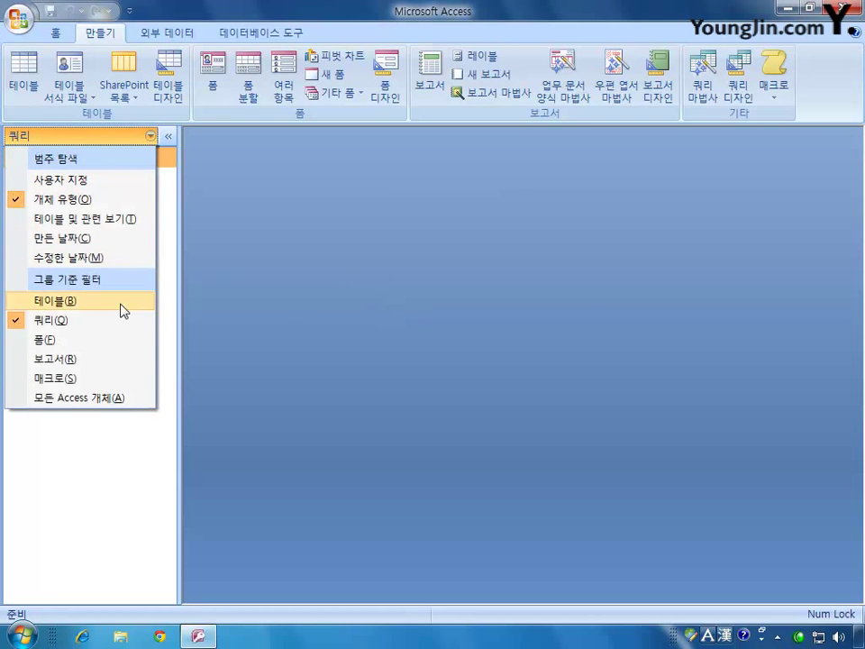
{"action": "left_click", "coordinate": [106, 398]}
{"action": "double_click", "coordinate": [85, 193]}
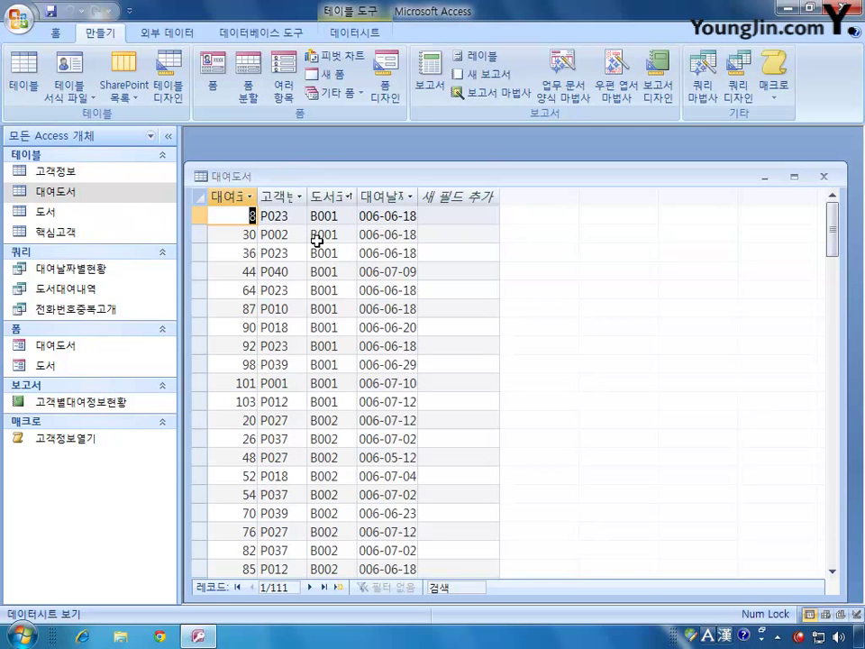
{"action": "double_click", "coordinate": [307, 196]}
{"action": "left_click_drag", "start_coordinate": [360, 179], "coordinate": [380, 167]}
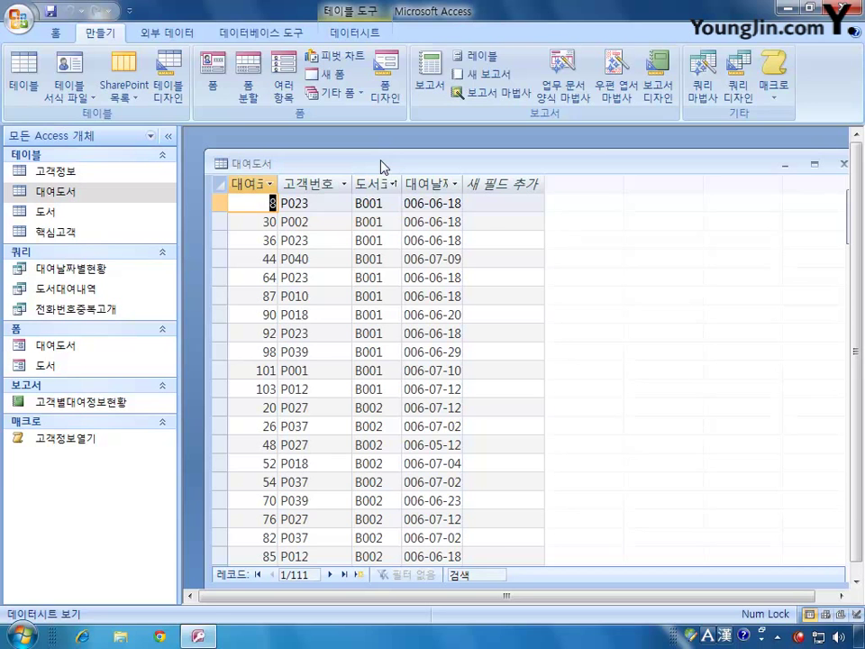
Open the 핵심고객 table to compare its 고객번호 values with 대여도서, and close both tables without saving layout changes
{"action": "double_click", "coordinate": [63, 232]}
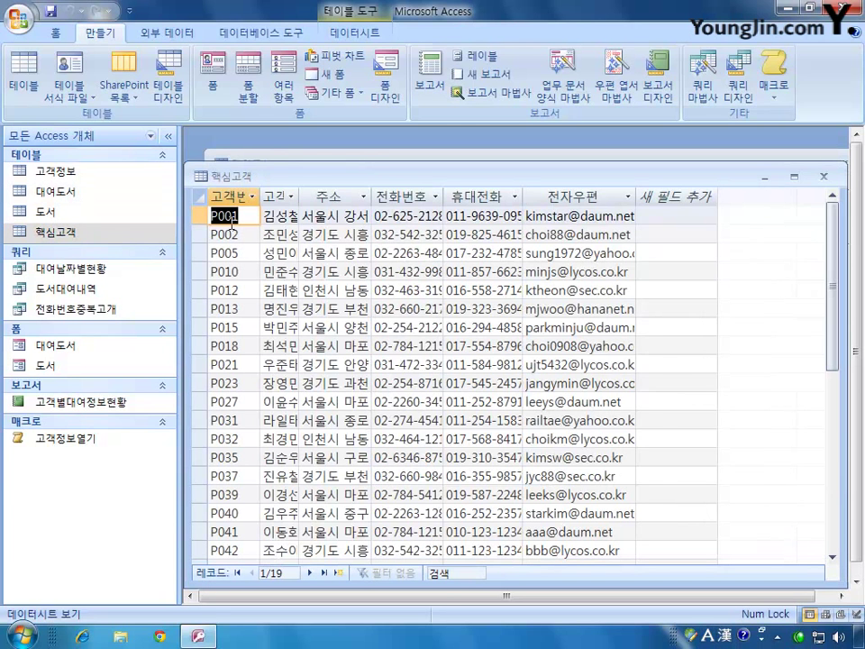
{"action": "left_click_drag", "start_coordinate": [301, 178], "coordinate": [358, 288]}
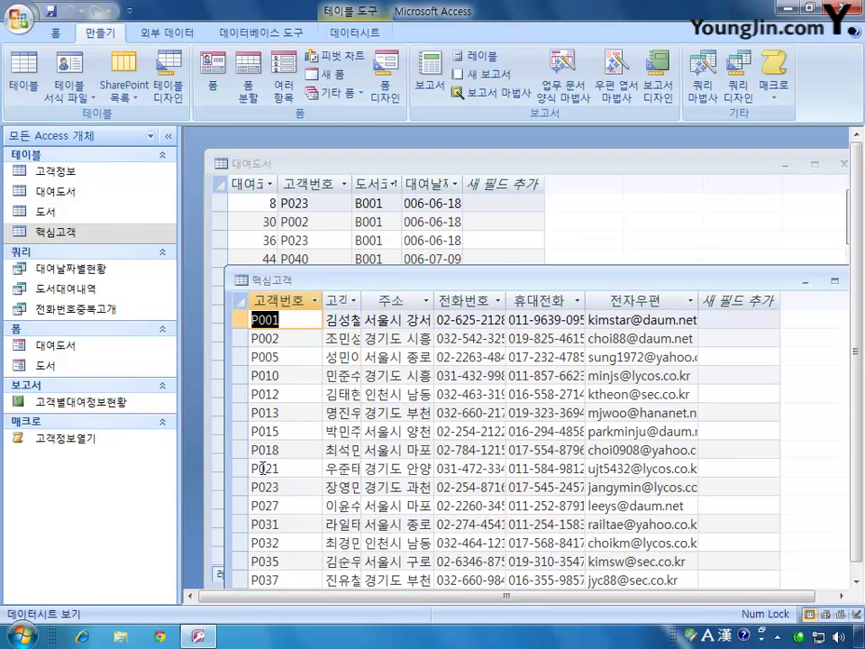
{"action": "left_click_drag", "start_coordinate": [576, 280], "coordinate": [453, 276]}
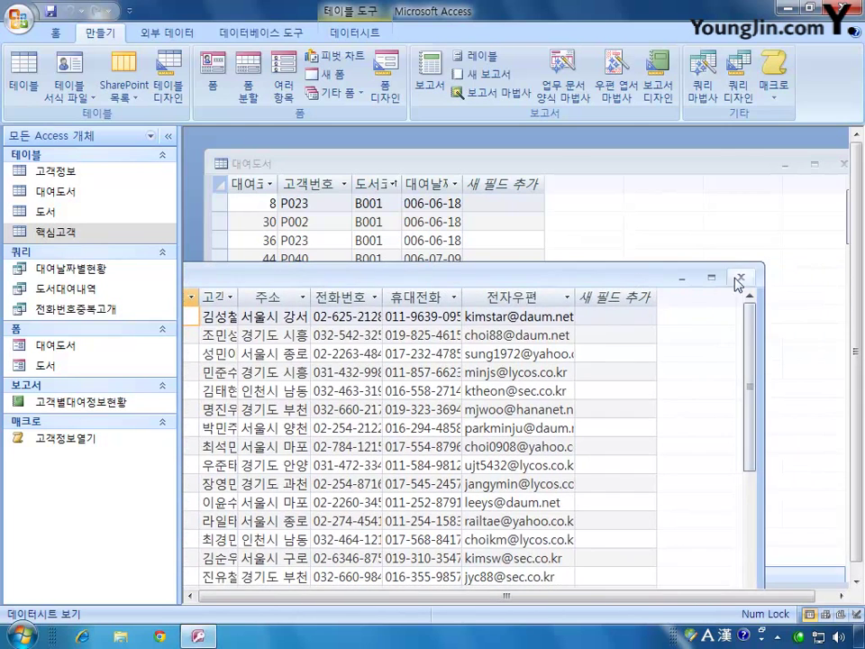
{"action": "left_click", "coordinate": [737, 283]}
{"action": "key", "text": "n"}
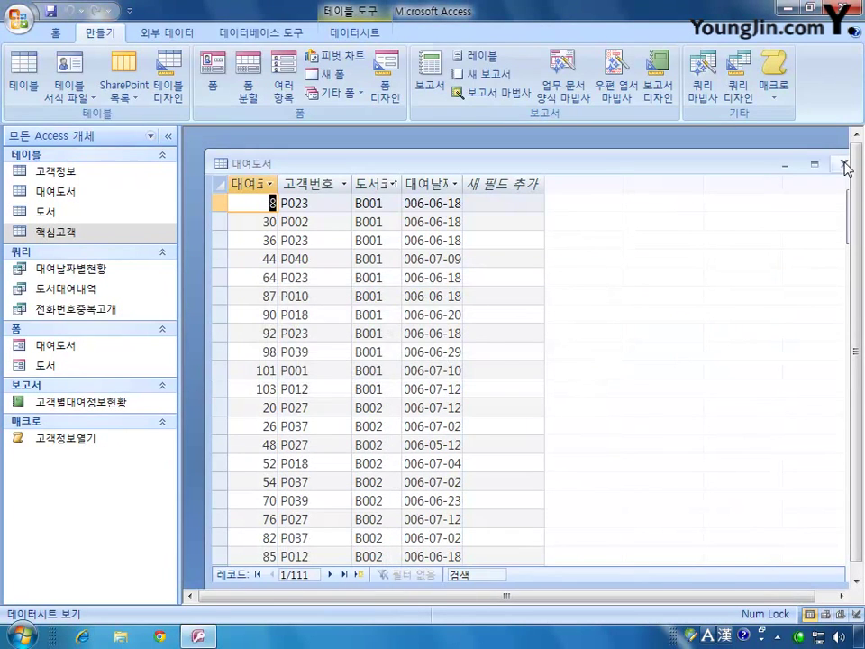
{"action": "left_click", "coordinate": [845, 167]}
{"action": "left_click", "coordinate": [419, 359]}
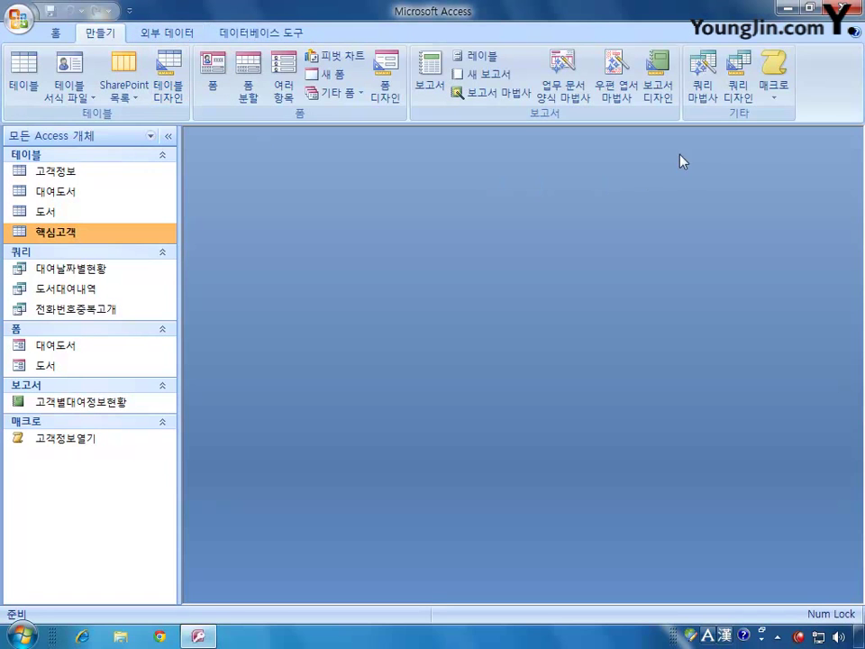
Create a new query in design view containing only the 핵심고객 table
{"action": "left_click", "coordinate": [738, 79]}
{"action": "left_click_drag", "start_coordinate": [448, 364], "coordinate": [489, 270]}
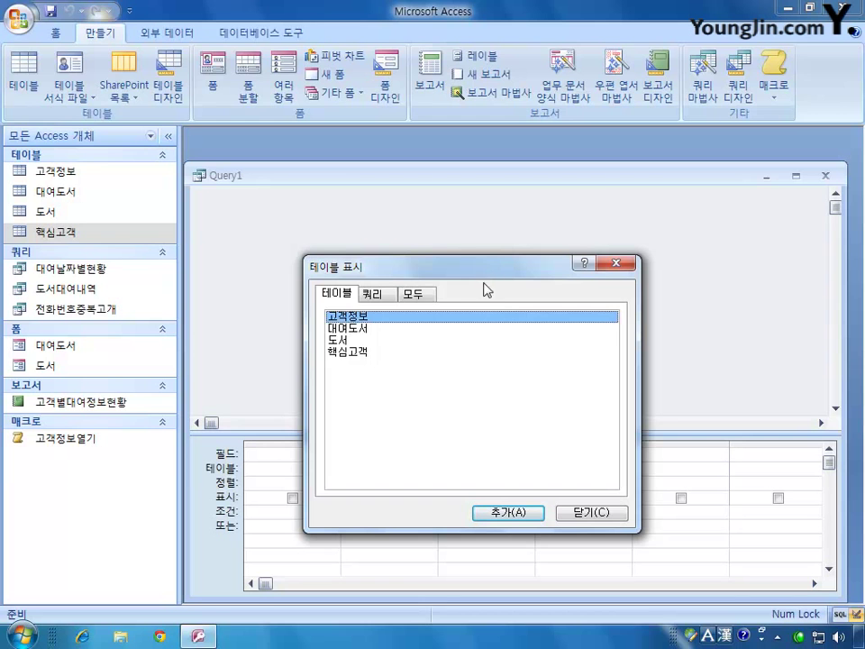
{"action": "double_click", "coordinate": [347, 352]}
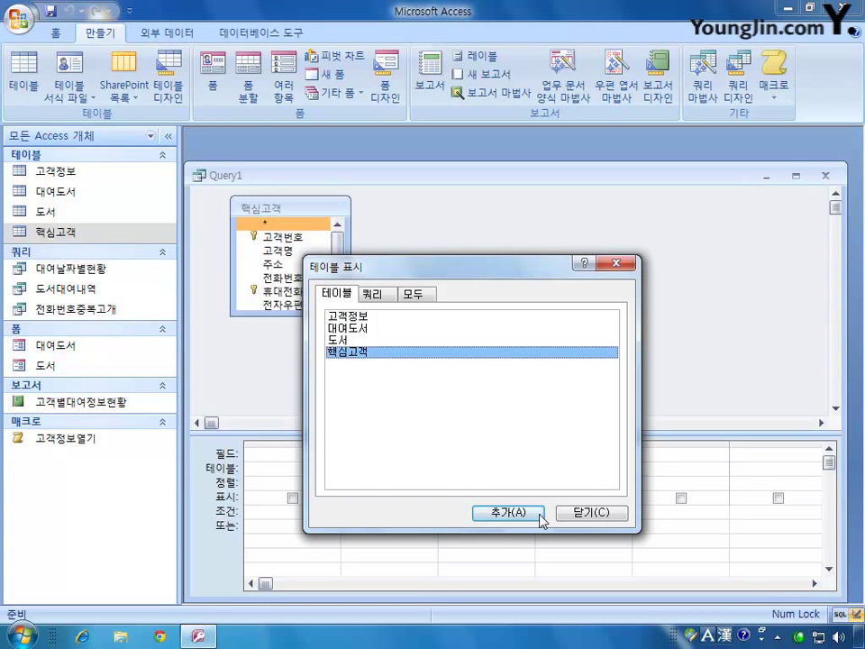
{"action": "left_click", "coordinate": [586, 514]}
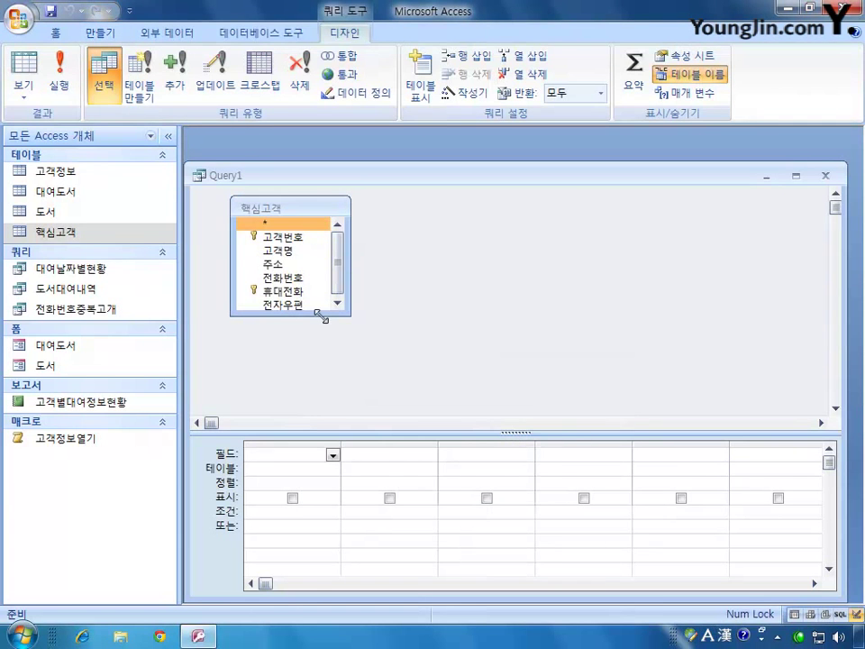
Enlarge the 핵심고객 field list and add the 고객번호 field to the query grid
{"action": "left_click_drag", "start_coordinate": [319, 313], "coordinate": [319, 364]}
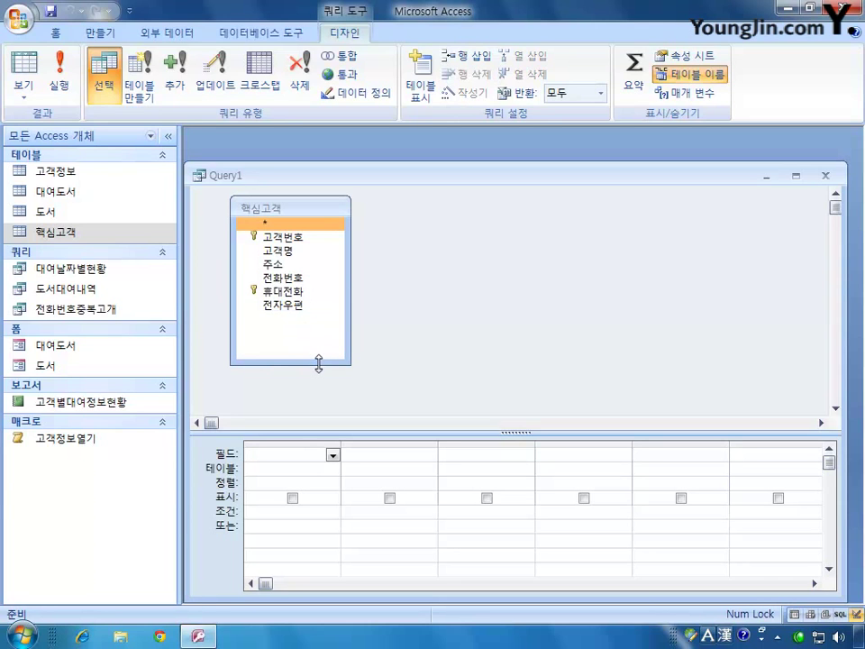
{"action": "double_click", "coordinate": [257, 237]}
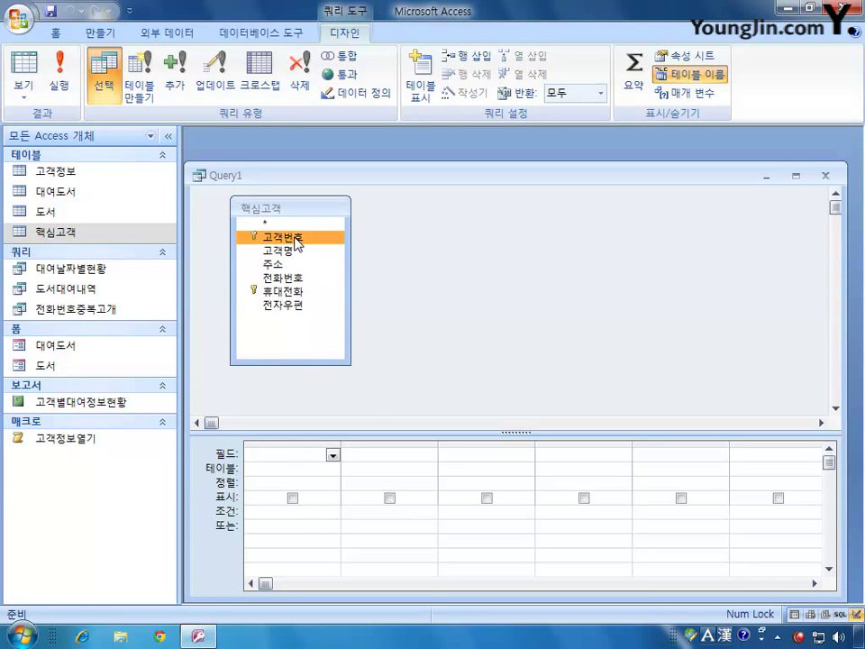
{"action": "left_click", "coordinate": [286, 517]}
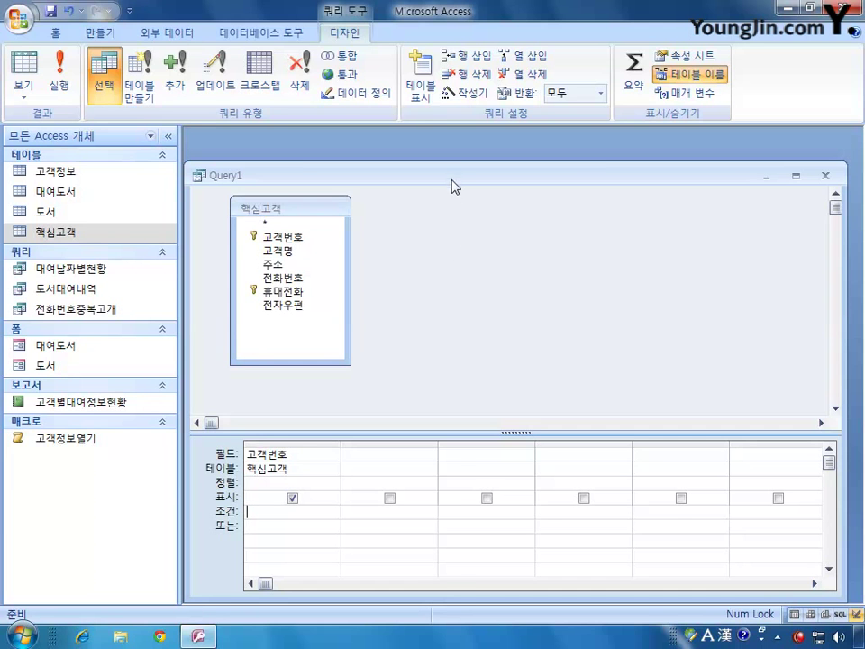
Convert the 핵심고객 query into a delete query
{"action": "left_click_drag", "start_coordinate": [454, 183], "coordinate": [459, 168]}
{"action": "right_click", "coordinate": [404, 221]}
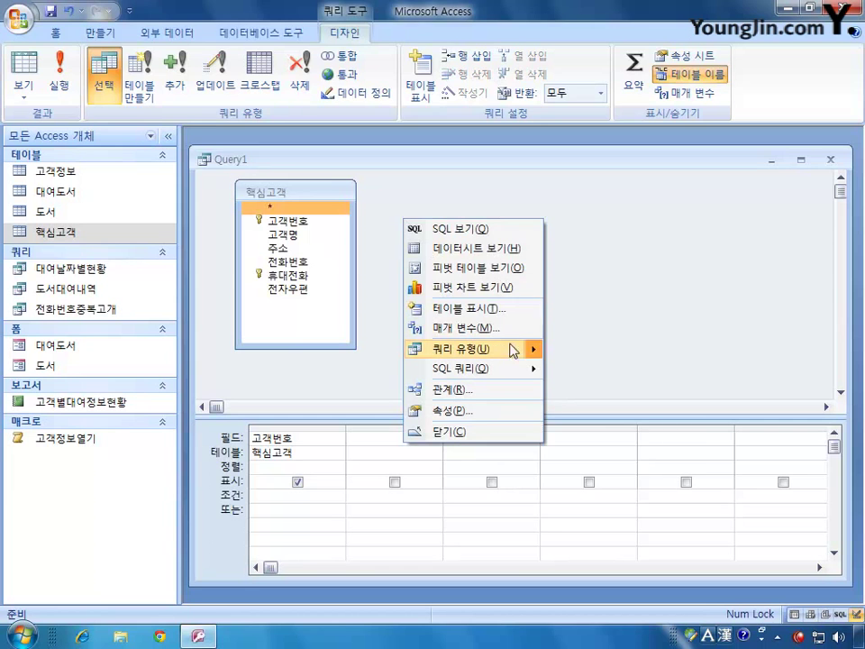
{"action": "mouse_move", "coordinate": [531, 348]}
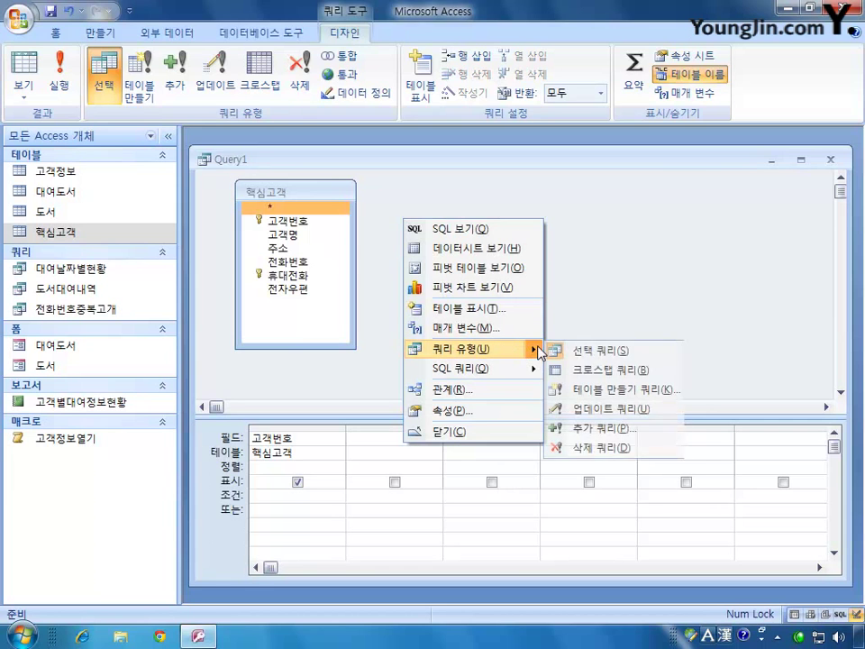
{"action": "left_click", "coordinate": [612, 447]}
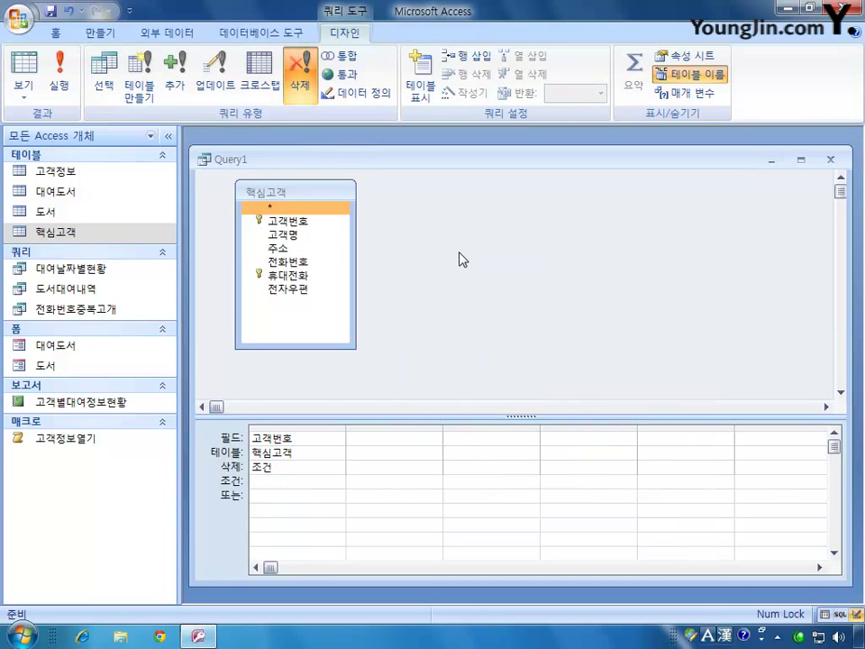
Widen the 고객번호 column and enter select 고객번호 from 대여도서) as its criterion text
{"action": "left_click", "coordinate": [266, 487]}
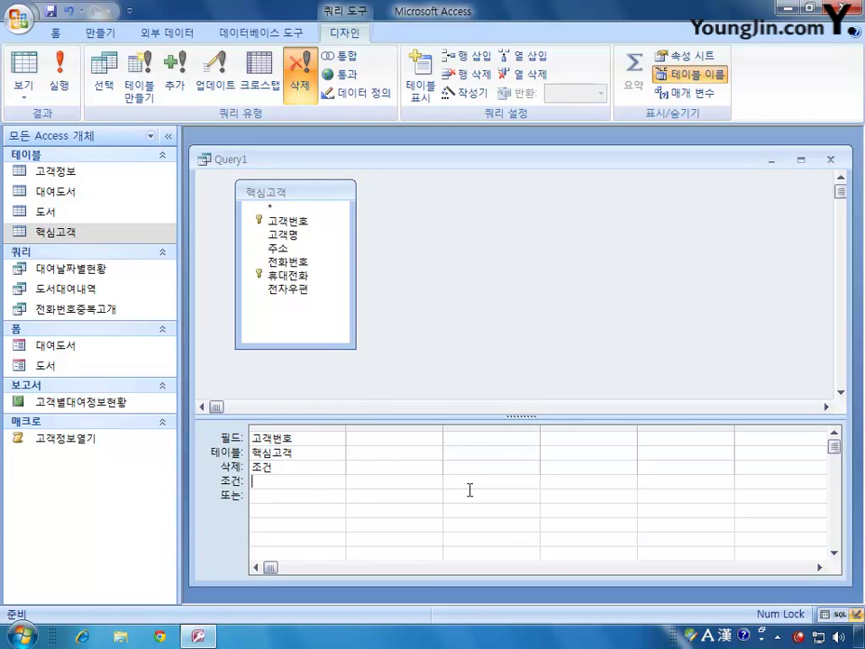
{"action": "left_click_drag", "start_coordinate": [345, 430], "coordinate": [511, 432]}
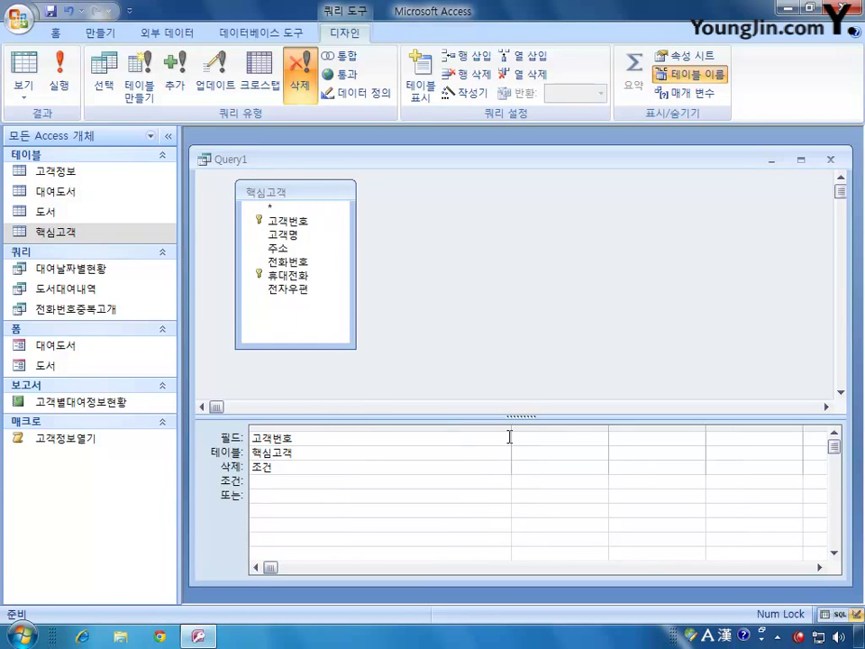
{"action": "type", "text": "select"}
{"action": "key", "text": "Hangul"}
{"action": "type", "text": "고"}
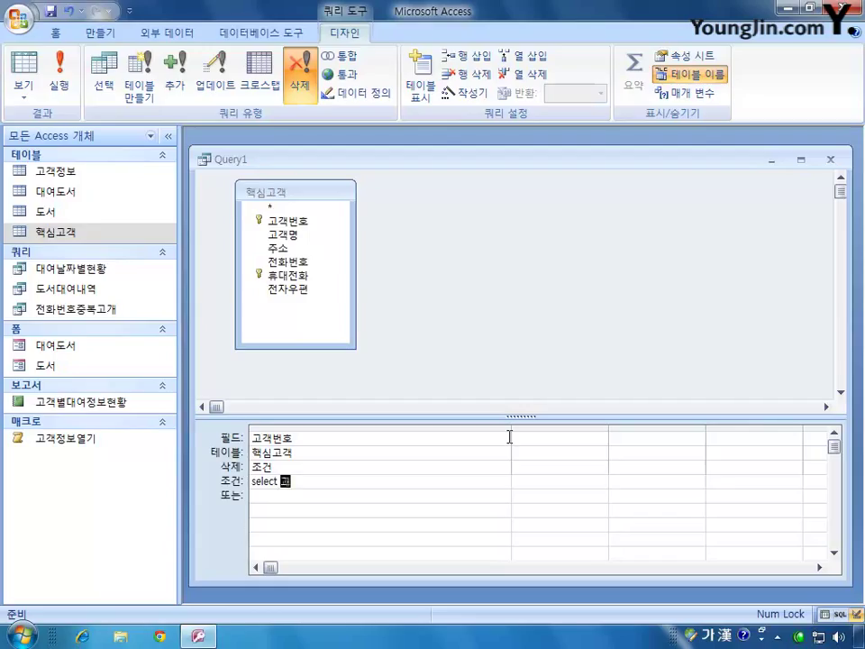
{"action": "type", "text": "객번호 from 대"}
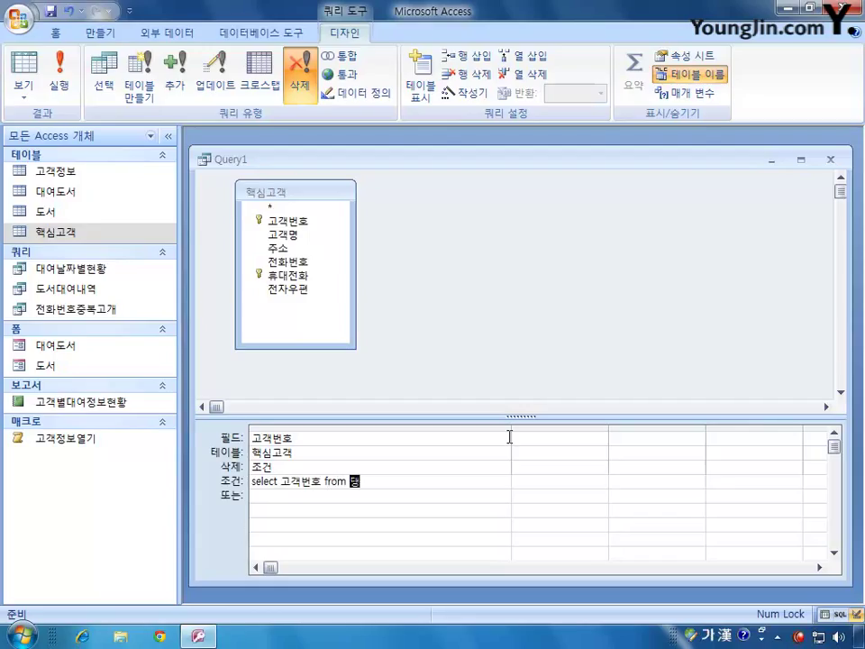
{"action": "type", "text": "여도서)"}
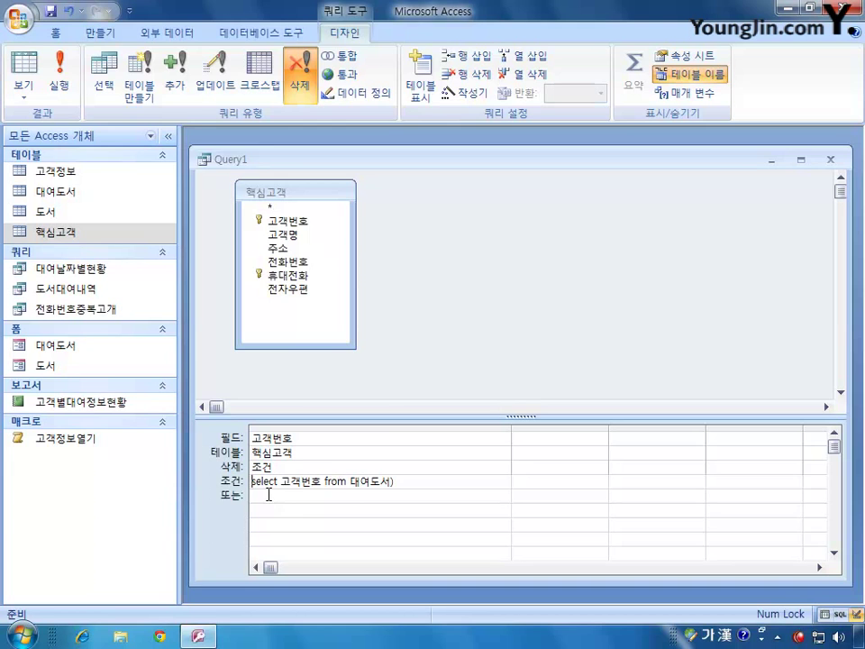
Complete the 고객번호 criterion as not in (select 고객번호 from 대여도서)
{"action": "type", "text": "("}
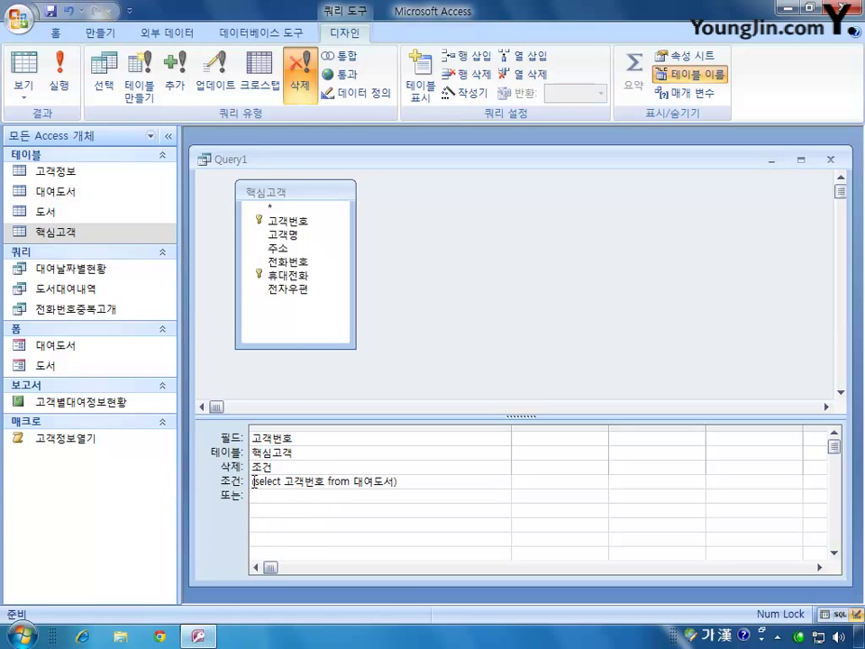
{"action": "type", "text": "not ㅑㅜ"}
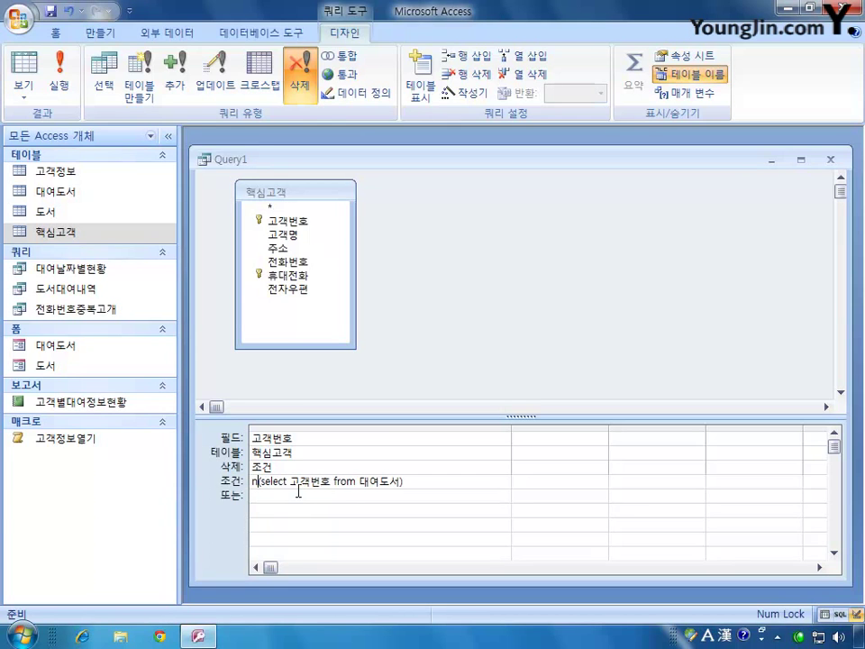
{"action": "key", "text": "BackSpace"}
{"action": "key", "text": "BackSpace"}
{"action": "key", "text": "Hangul"}
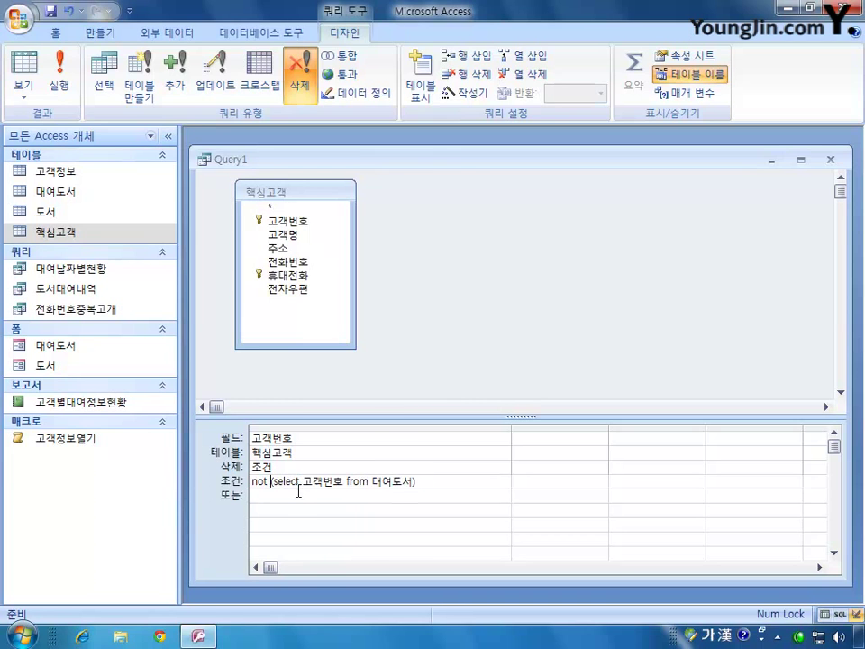
{"action": "type", "text": "in"}
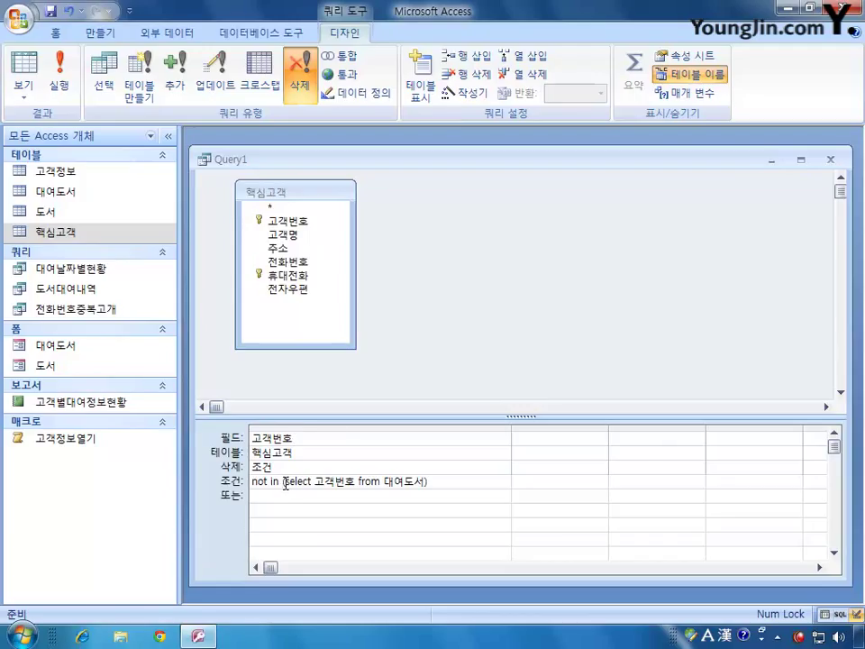
{"action": "left_click", "coordinate": [480, 290]}
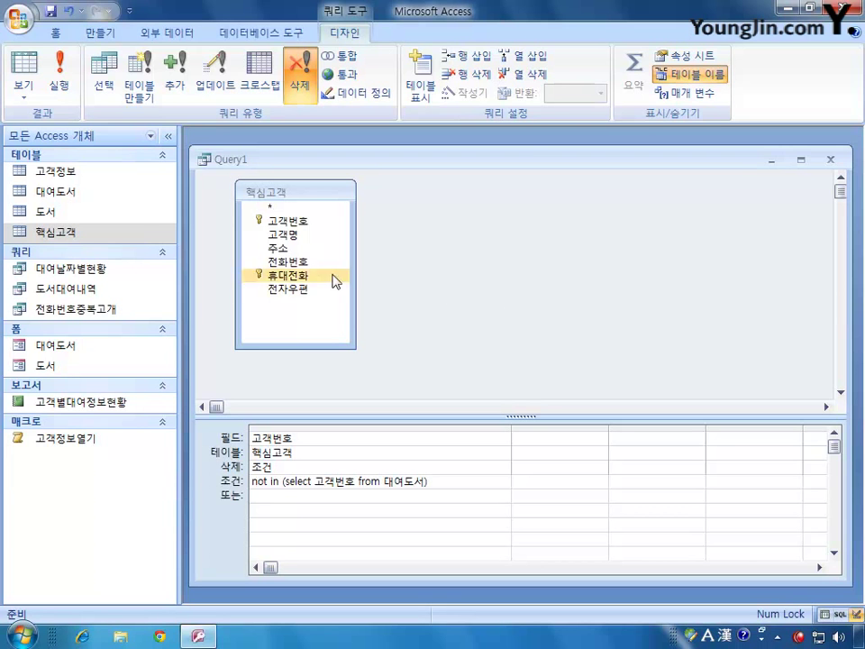
Review the table relationships and the 핵심고객 table's records, and close both windows
{"action": "left_click", "coordinate": [229, 33]}
{"action": "left_click", "coordinate": [236, 80]}
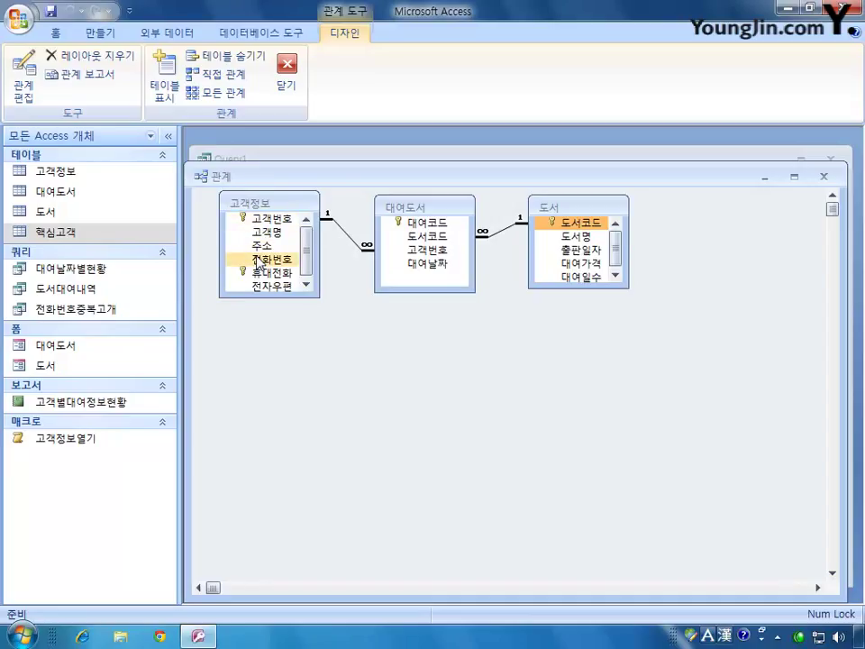
{"action": "double_click", "coordinate": [90, 232]}
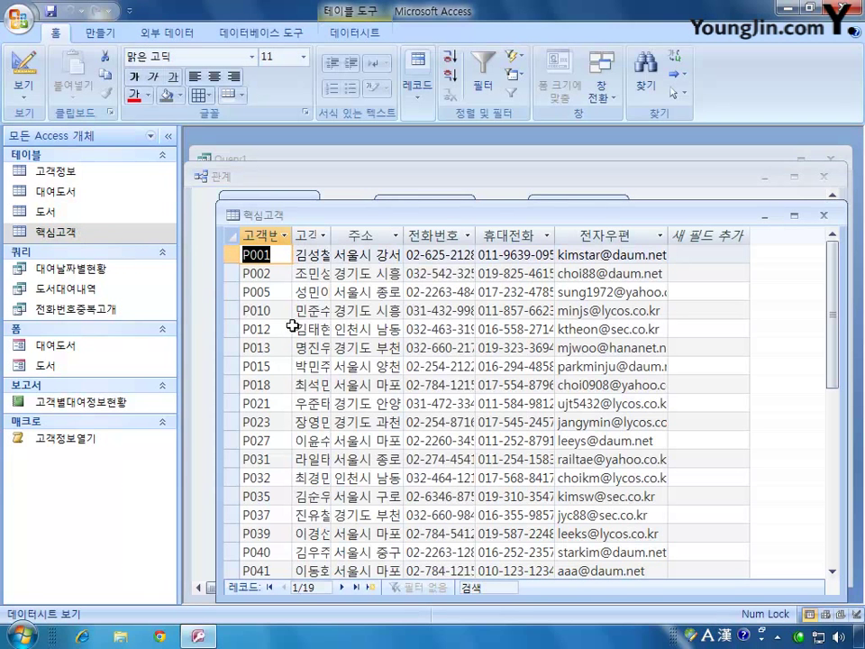
{"action": "left_click", "coordinate": [823, 215]}
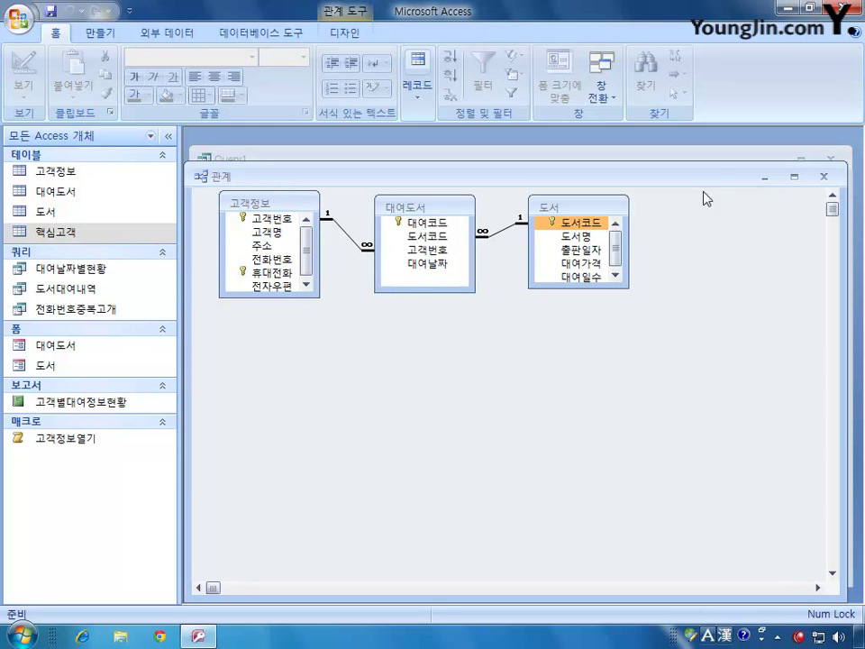
{"action": "left_click", "coordinate": [823, 176]}
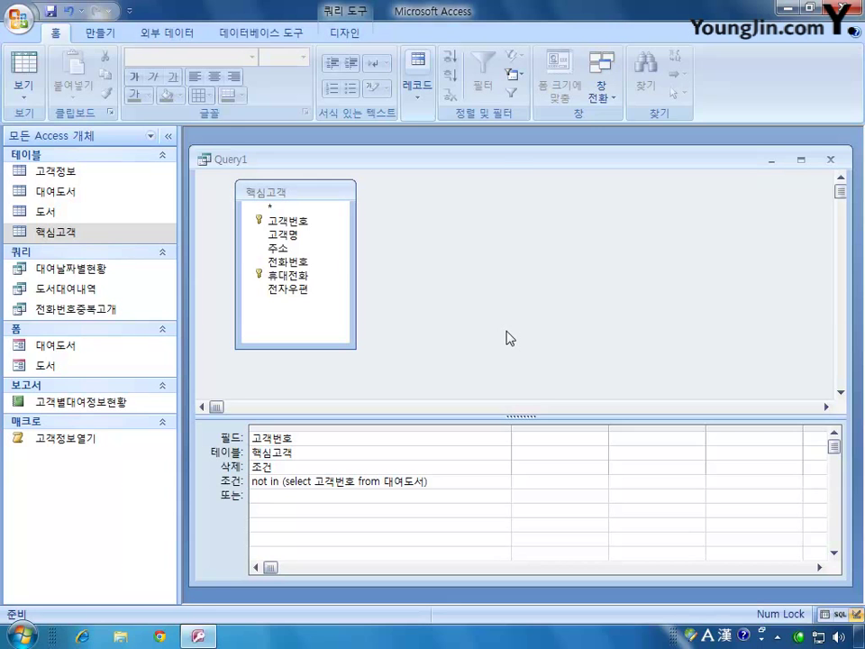
Close the delete query and save it as 미대여고객삭제
{"action": "left_click", "coordinate": [830, 160]}
{"action": "left_click", "coordinate": [355, 360]}
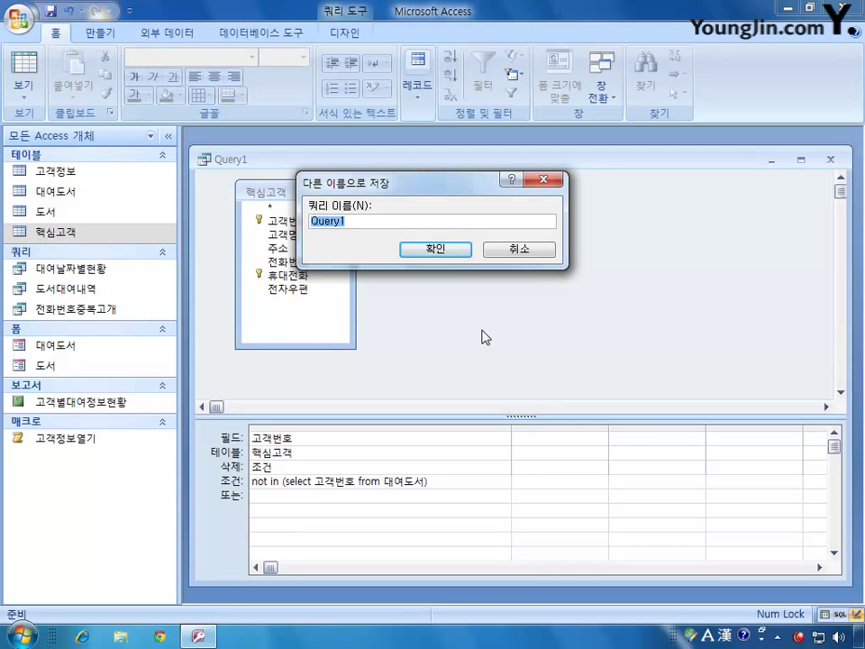
{"action": "type", "text": "미대여"}
{"action": "type", "text": "고객명"}
{"action": "key", "text": "Return"}
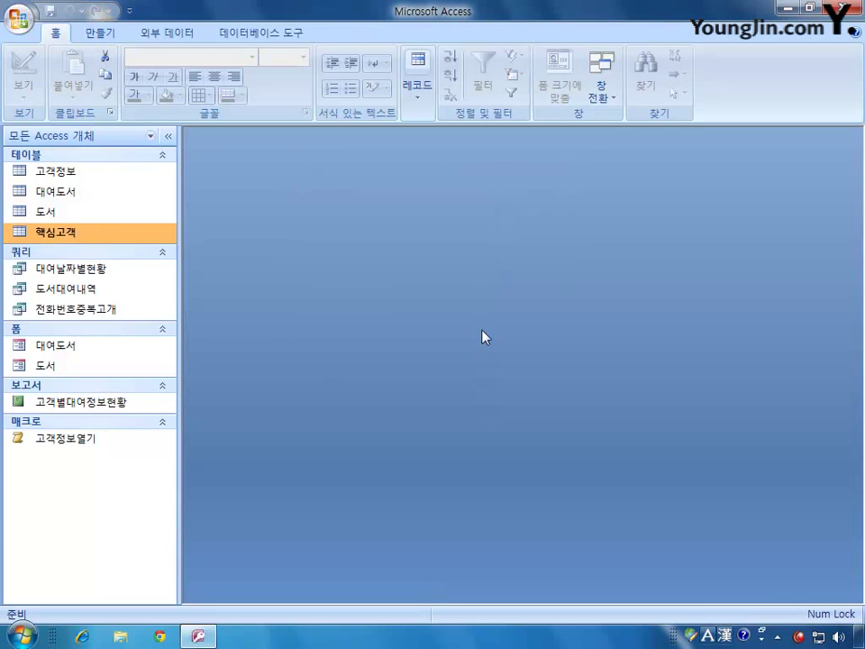
Test-run the 미대여고객삭제 query and cancel it at the final row deletion confirmation
{"action": "double_click", "coordinate": [105, 270]}
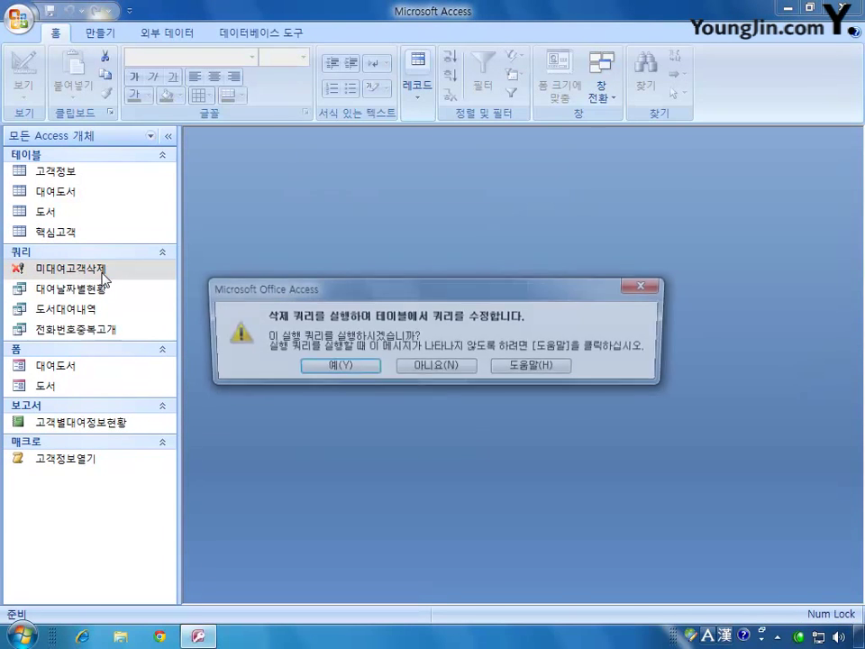
{"action": "left_click", "coordinate": [333, 368]}
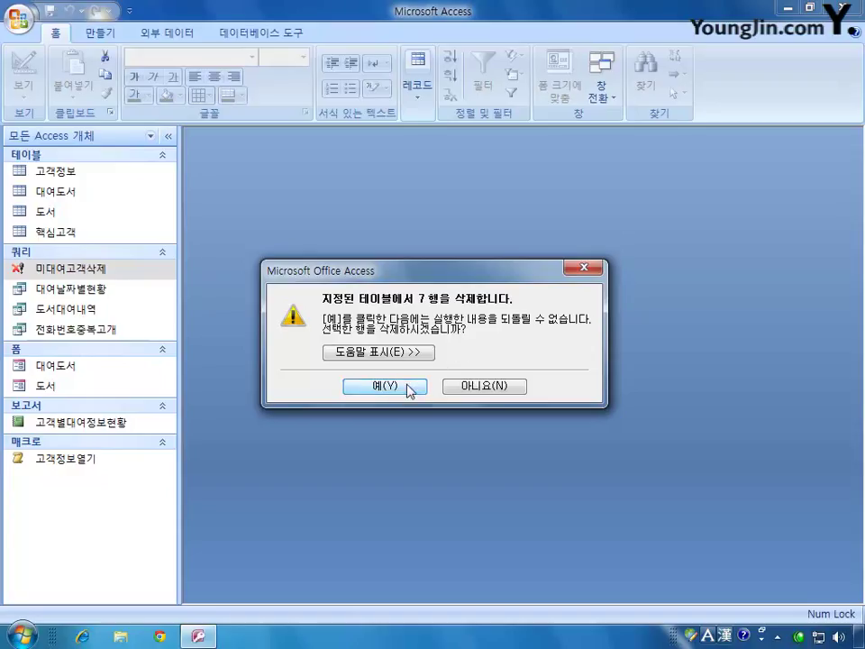
{"action": "left_click", "coordinate": [590, 271]}
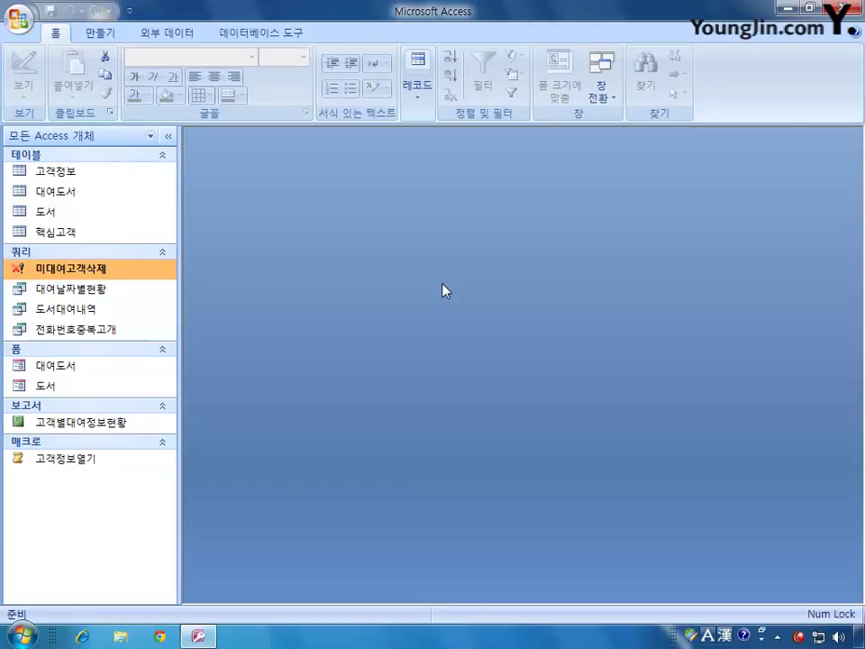
Create a new query in design view containing only the 고객정보 table, and enlarge its field list
{"action": "left_click", "coordinate": [102, 33]}
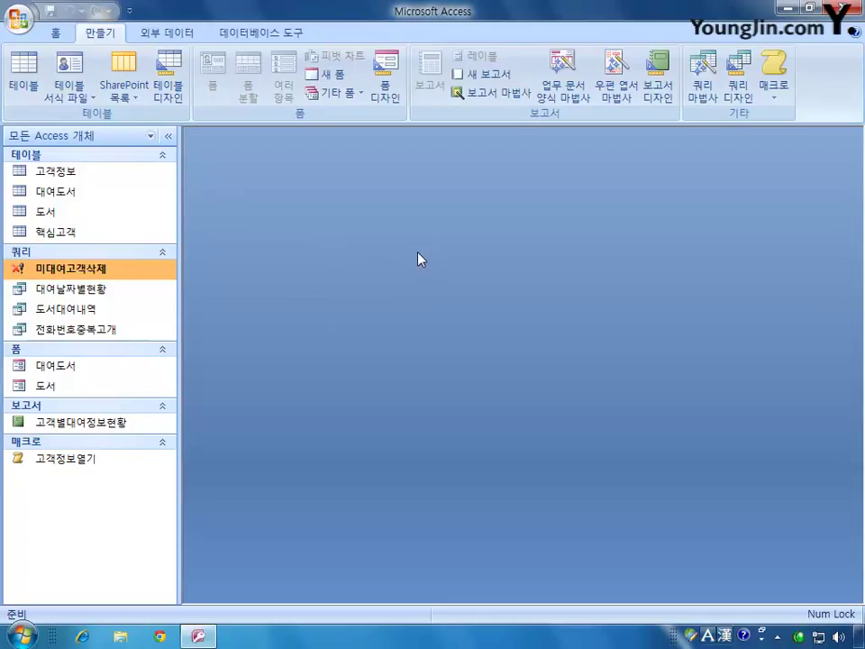
{"action": "left_click", "coordinate": [738, 81]}
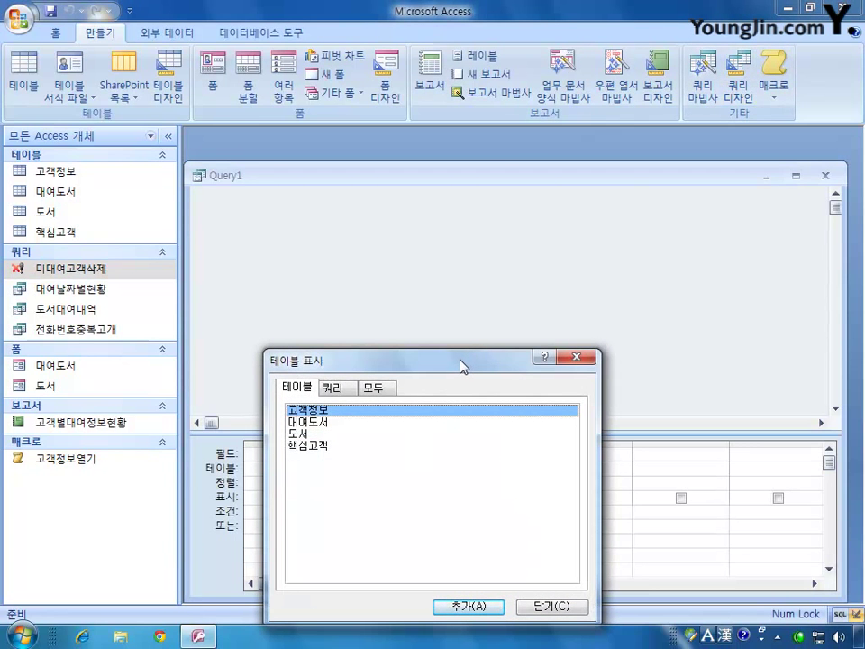
{"action": "double_click", "coordinate": [325, 411]}
{"action": "key", "text": "Escape"}
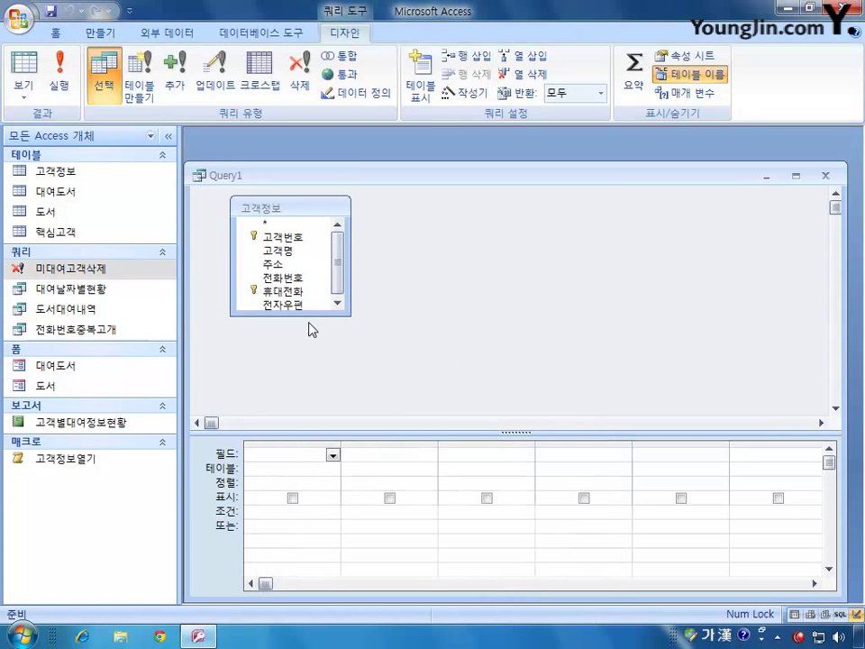
{"action": "left_click_drag", "start_coordinate": [307, 318], "coordinate": [306, 334]}
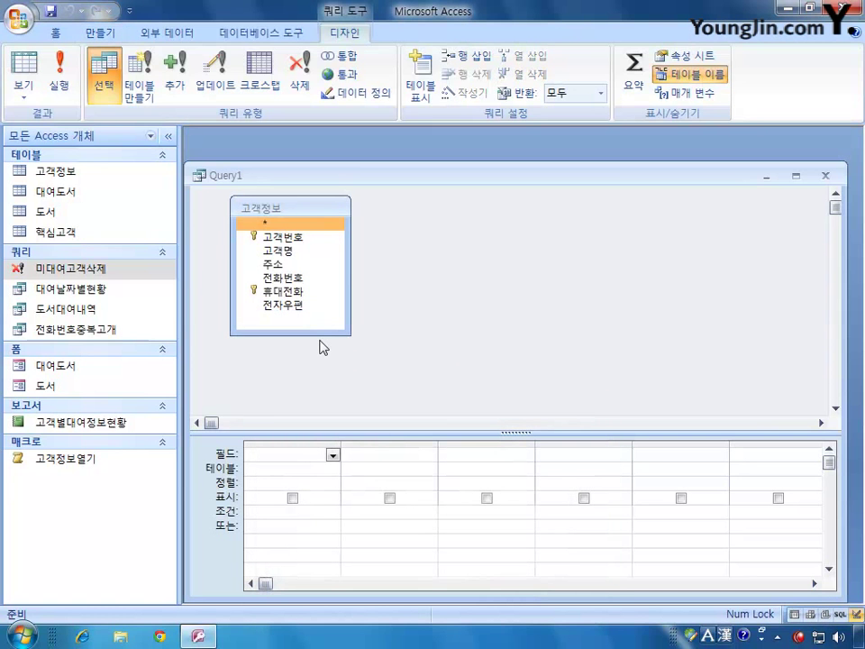
Add the 고객번호, 고객명 and 주소 fields of 고객정보 to the query grid
{"action": "double_click", "coordinate": [270, 237]}
{"action": "left_click", "coordinate": [293, 253]}
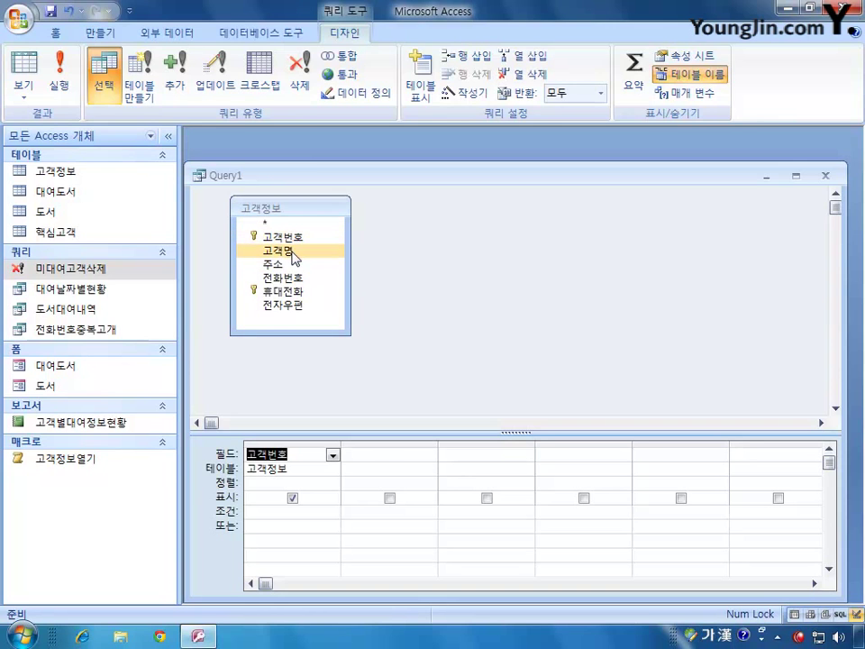
{"action": "double_click", "coordinate": [293, 253]}
{"action": "left_click", "coordinate": [292, 277]}
{"action": "left_click", "coordinate": [292, 266]}
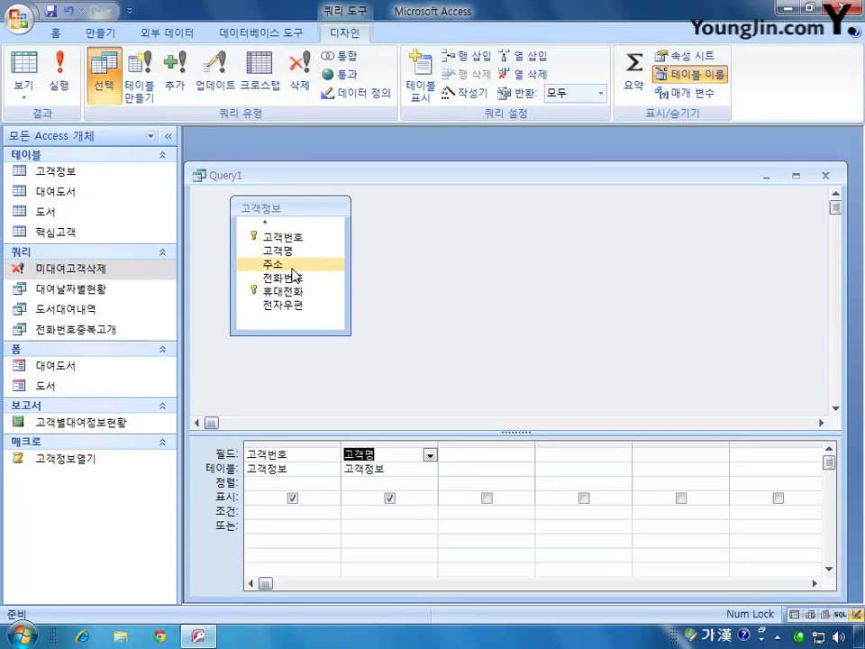
{"action": "double_click", "coordinate": [292, 266]}
{"action": "left_click", "coordinate": [332, 280]}
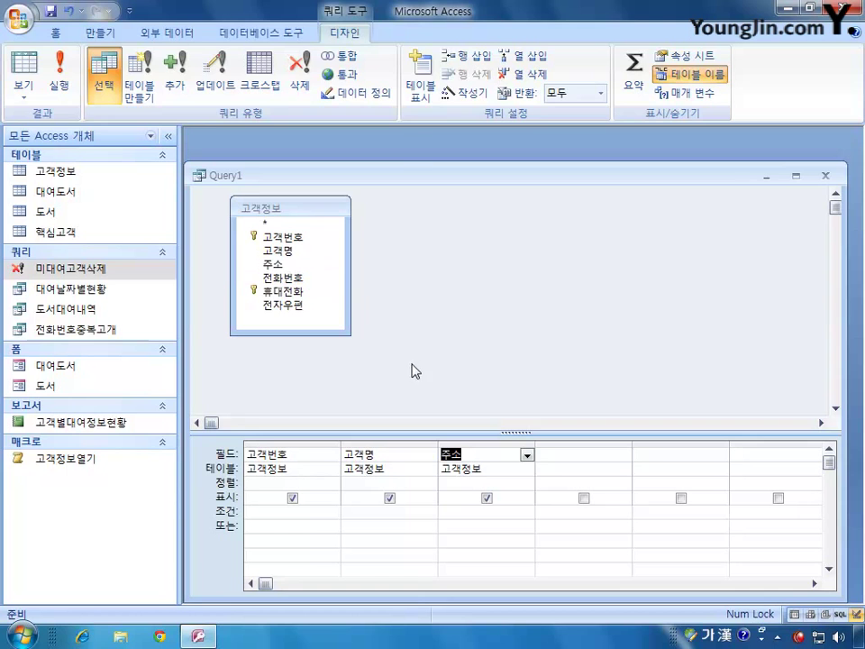
{"action": "left_click", "coordinate": [331, 306]}
{"action": "left_click", "coordinate": [292, 254]}
Add 고객번호 again as a fourth column, exclude it from the displayed output, and widen the column
{"action": "left_click_drag", "start_coordinate": [282, 237], "coordinate": [544, 451]}
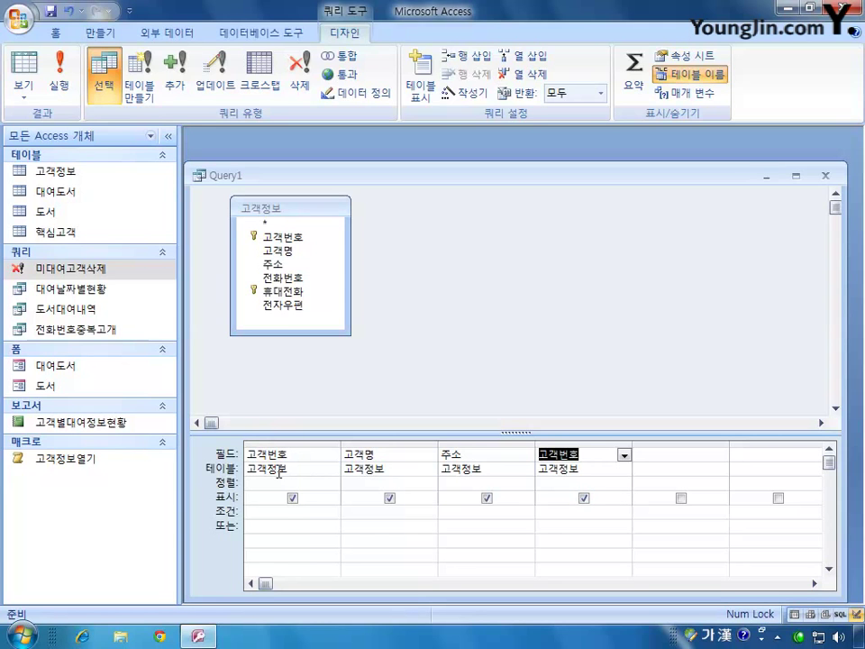
{"action": "left_click", "coordinate": [584, 498]}
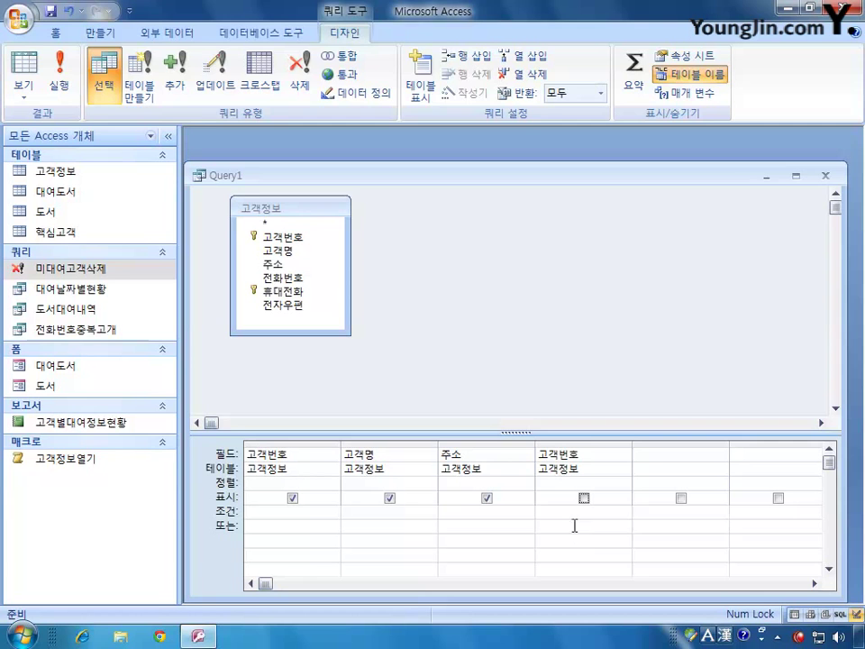
{"action": "left_click_drag", "start_coordinate": [631, 447], "coordinate": [727, 447]}
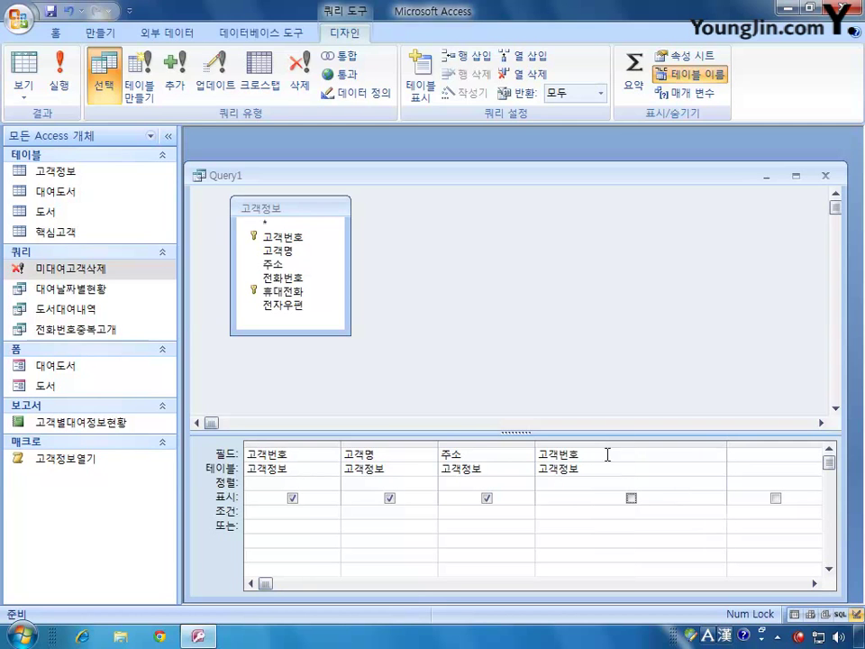
Turn the hidden fourth column's 고객번호 field into the expression right([고객번호],3) mod 2
{"action": "left_click", "coordinate": [563, 455]}
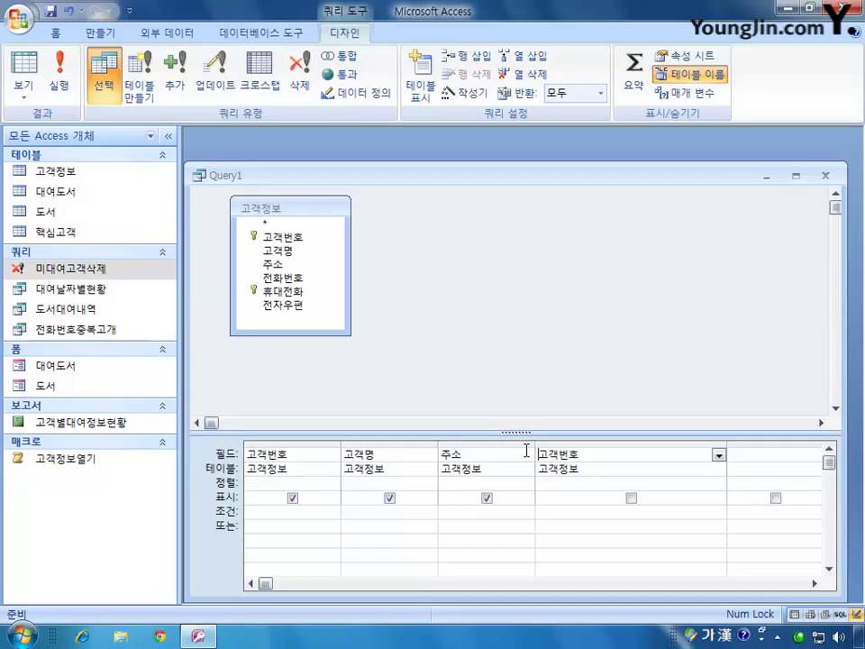
{"action": "key", "text": "Hangul"}
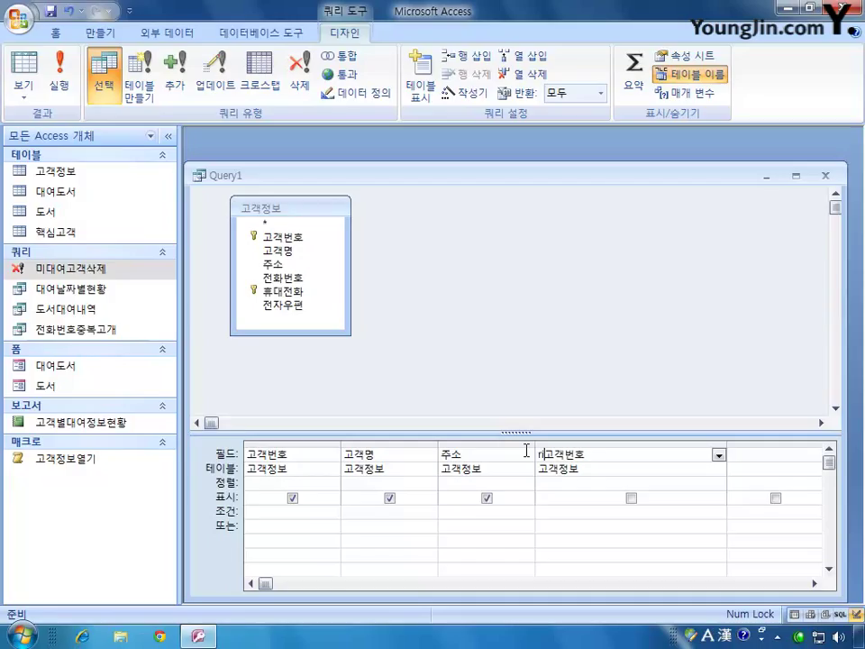
{"action": "type", "text": "right(["}
{"action": "key", "text": "Right"}
{"action": "key", "text": "Right"}
{"action": "key", "text": "Right"}
{"action": "key", "text": "Right"}
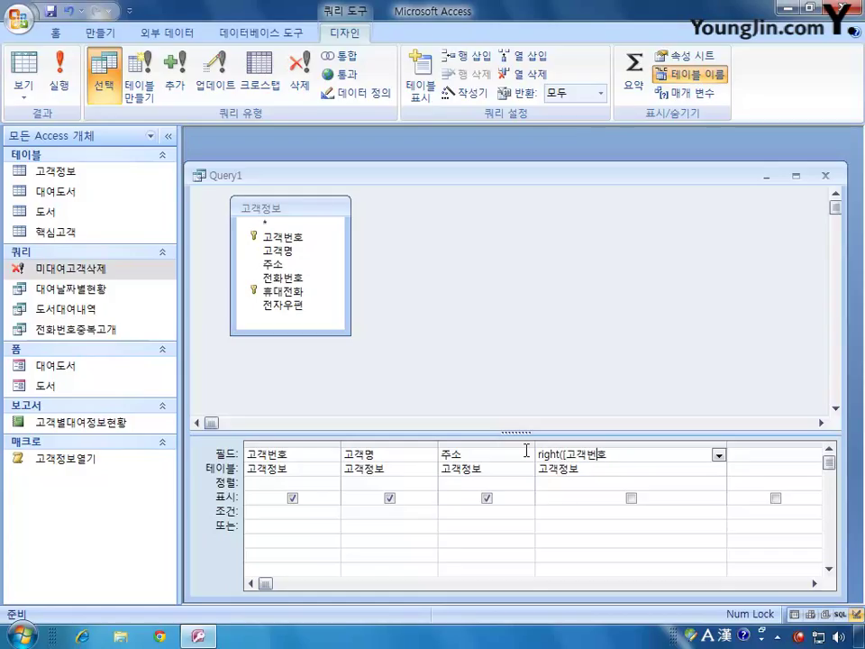
{"action": "type", "text": "],3)"}
{"action": "type", "text": "mod 2"}
Set the criterion of the hidden Mod expression column to 0 and run the query
{"action": "left_click", "coordinate": [573, 514]}
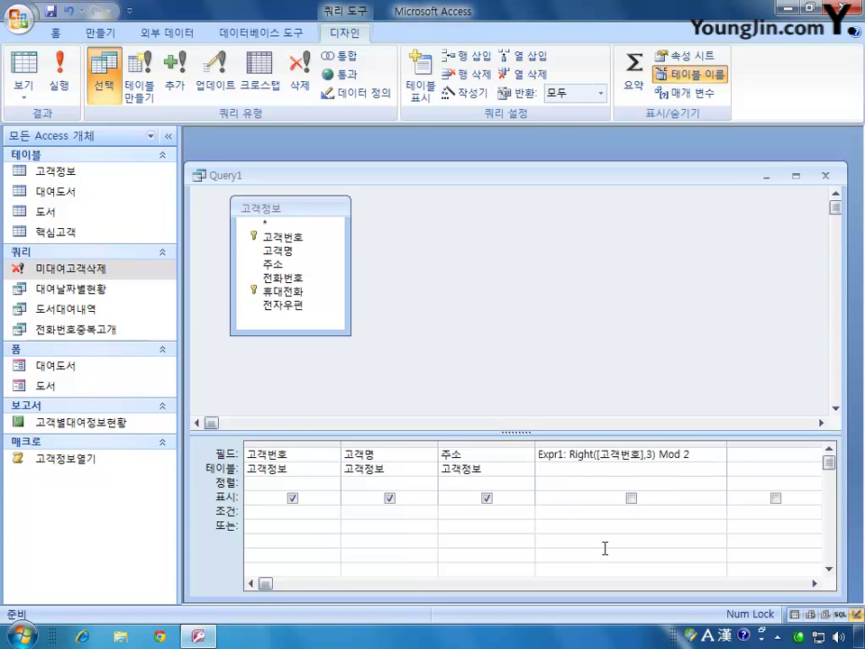
{"action": "type", "text": "0"}
{"action": "left_click_drag", "start_coordinate": [569, 454], "coordinate": [689, 454]}
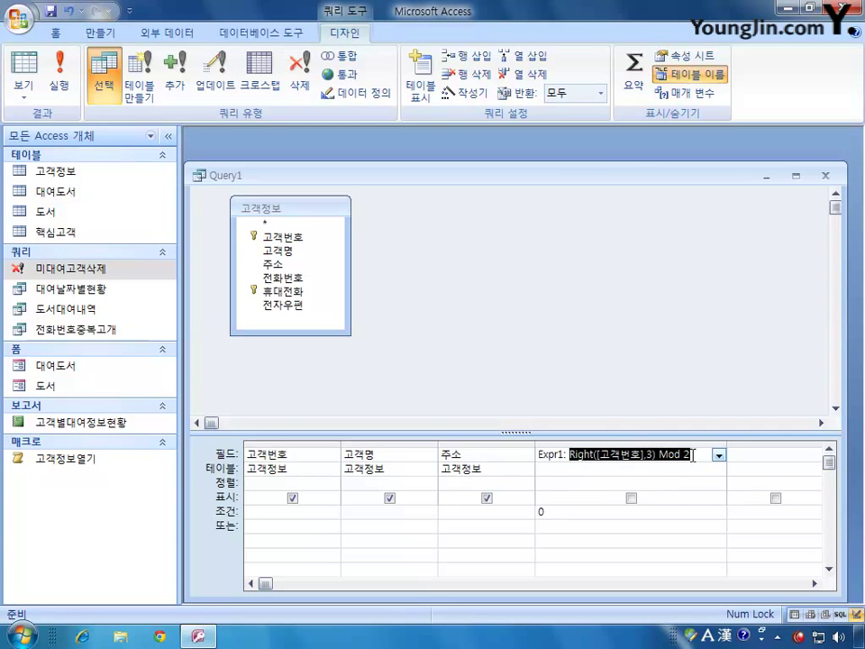
{"action": "left_click", "coordinate": [546, 512]}
{"action": "double_click", "coordinate": [541, 512]}
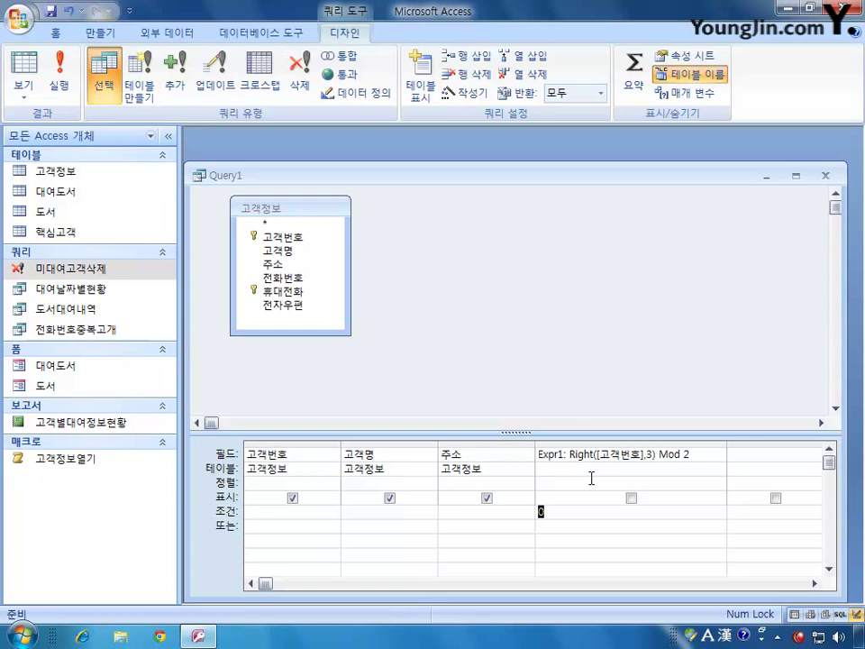
{"action": "left_click", "coordinate": [62, 83]}
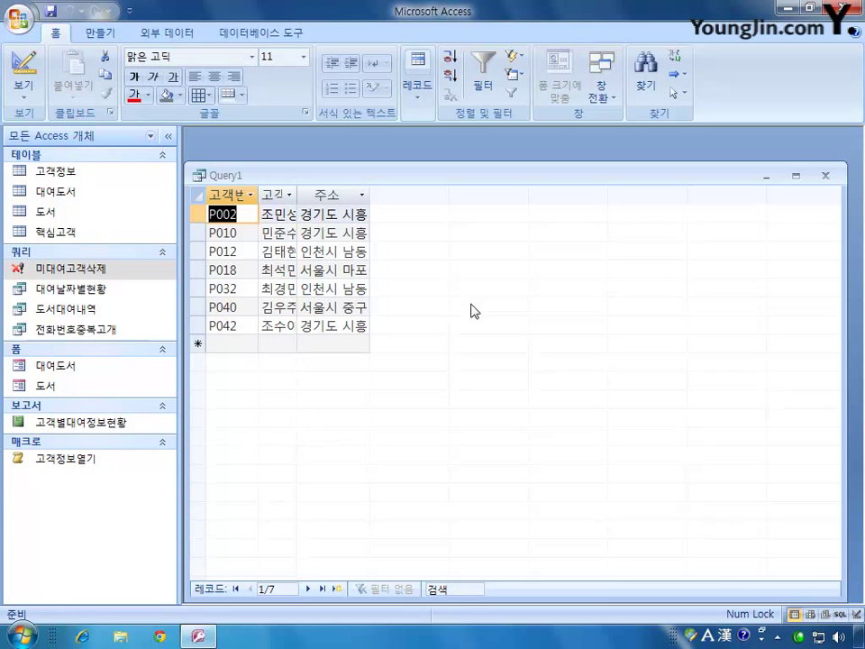
Close the query and save it under the name 짝수고객
{"action": "left_click", "coordinate": [825, 176]}
{"action": "left_click", "coordinate": [354, 360]}
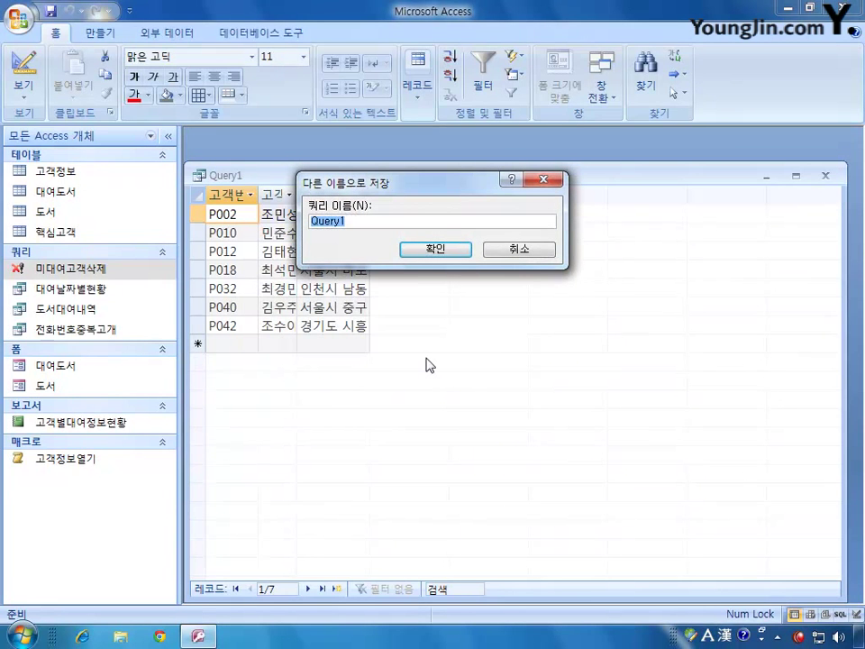
{"action": "type", "text": "ㅆ"}
{"action": "key", "text": "BackSpace"}
{"action": "key", "text": "BackSpace"}
{"action": "key", "text": "BackSpace"}
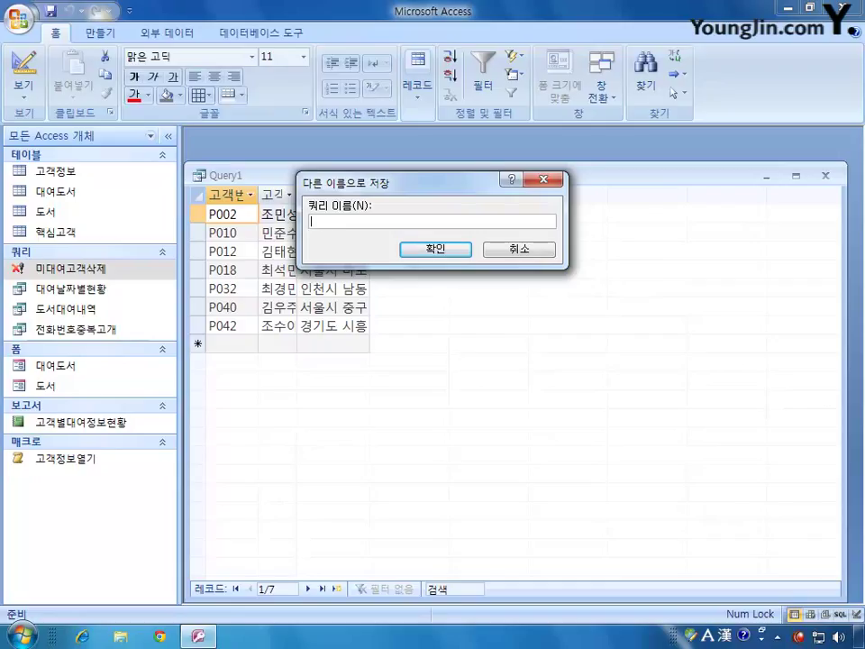
{"action": "key", "text": "Hangul"}
{"action": "type", "text": "짝수고객"}
{"action": "key", "text": "Return"}
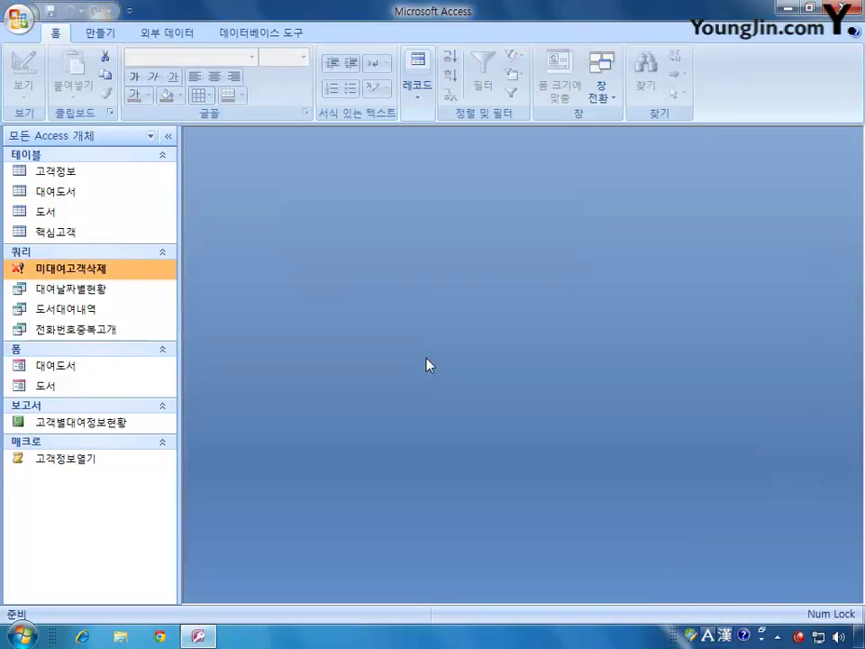